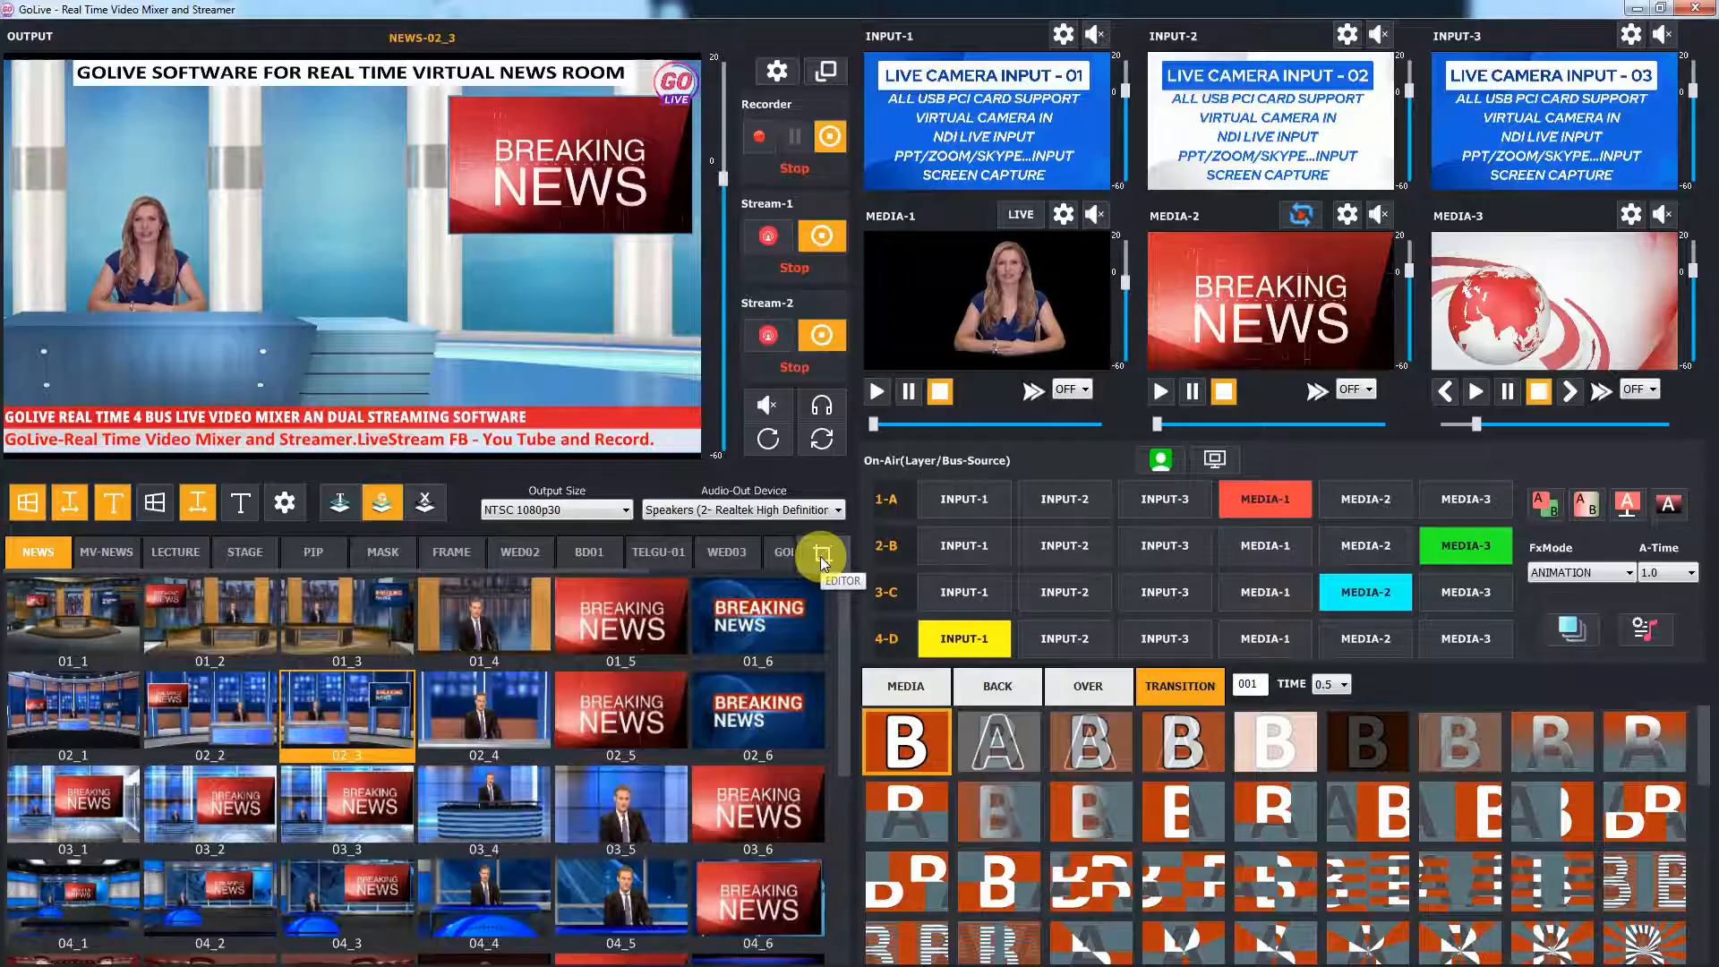
Open the editor for template 02_3 and review the settings of its background, four layers and group
click(820, 555)
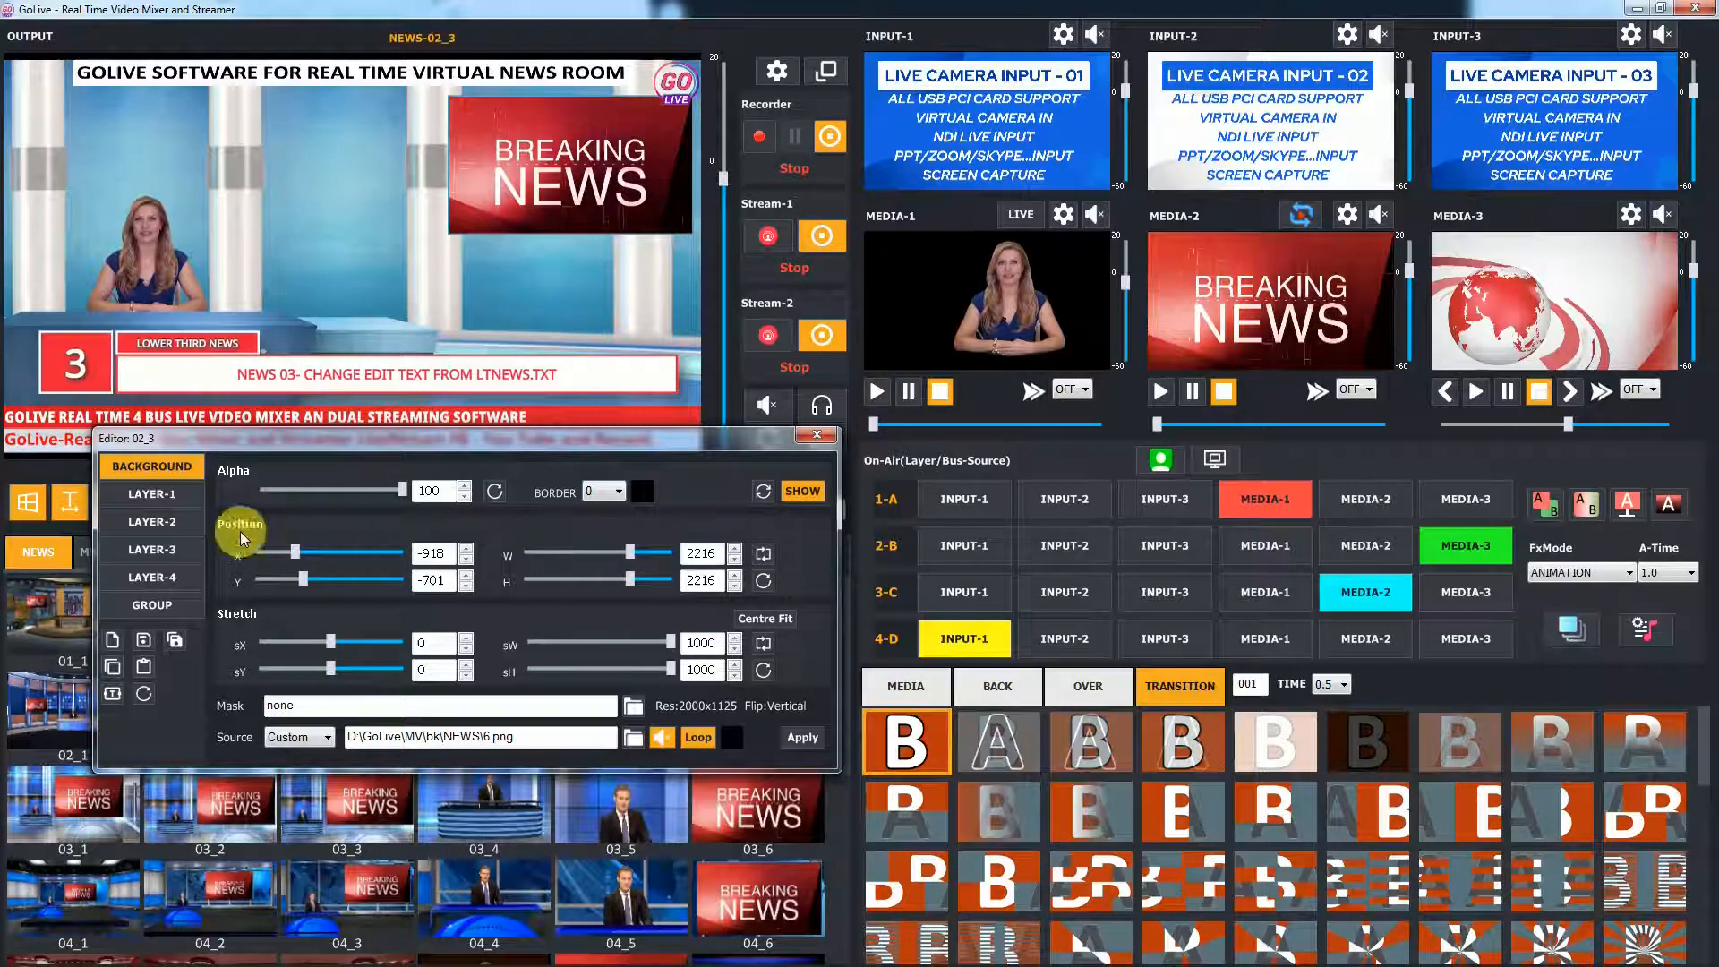
click(175, 496)
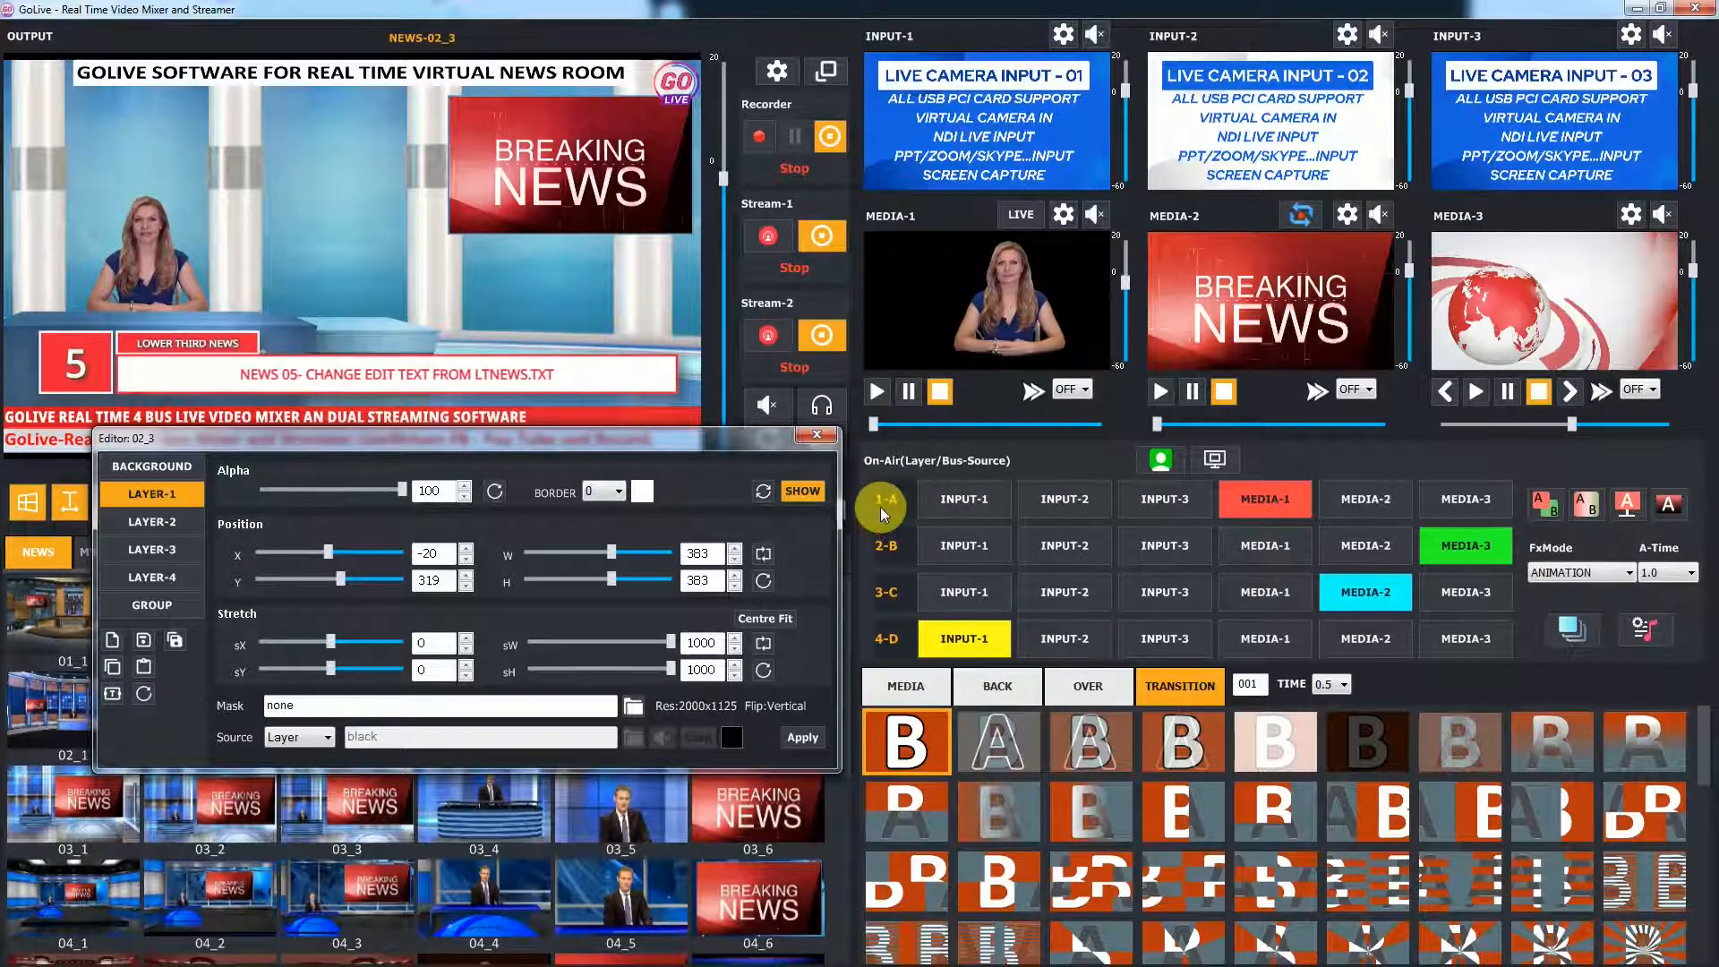
click(179, 519)
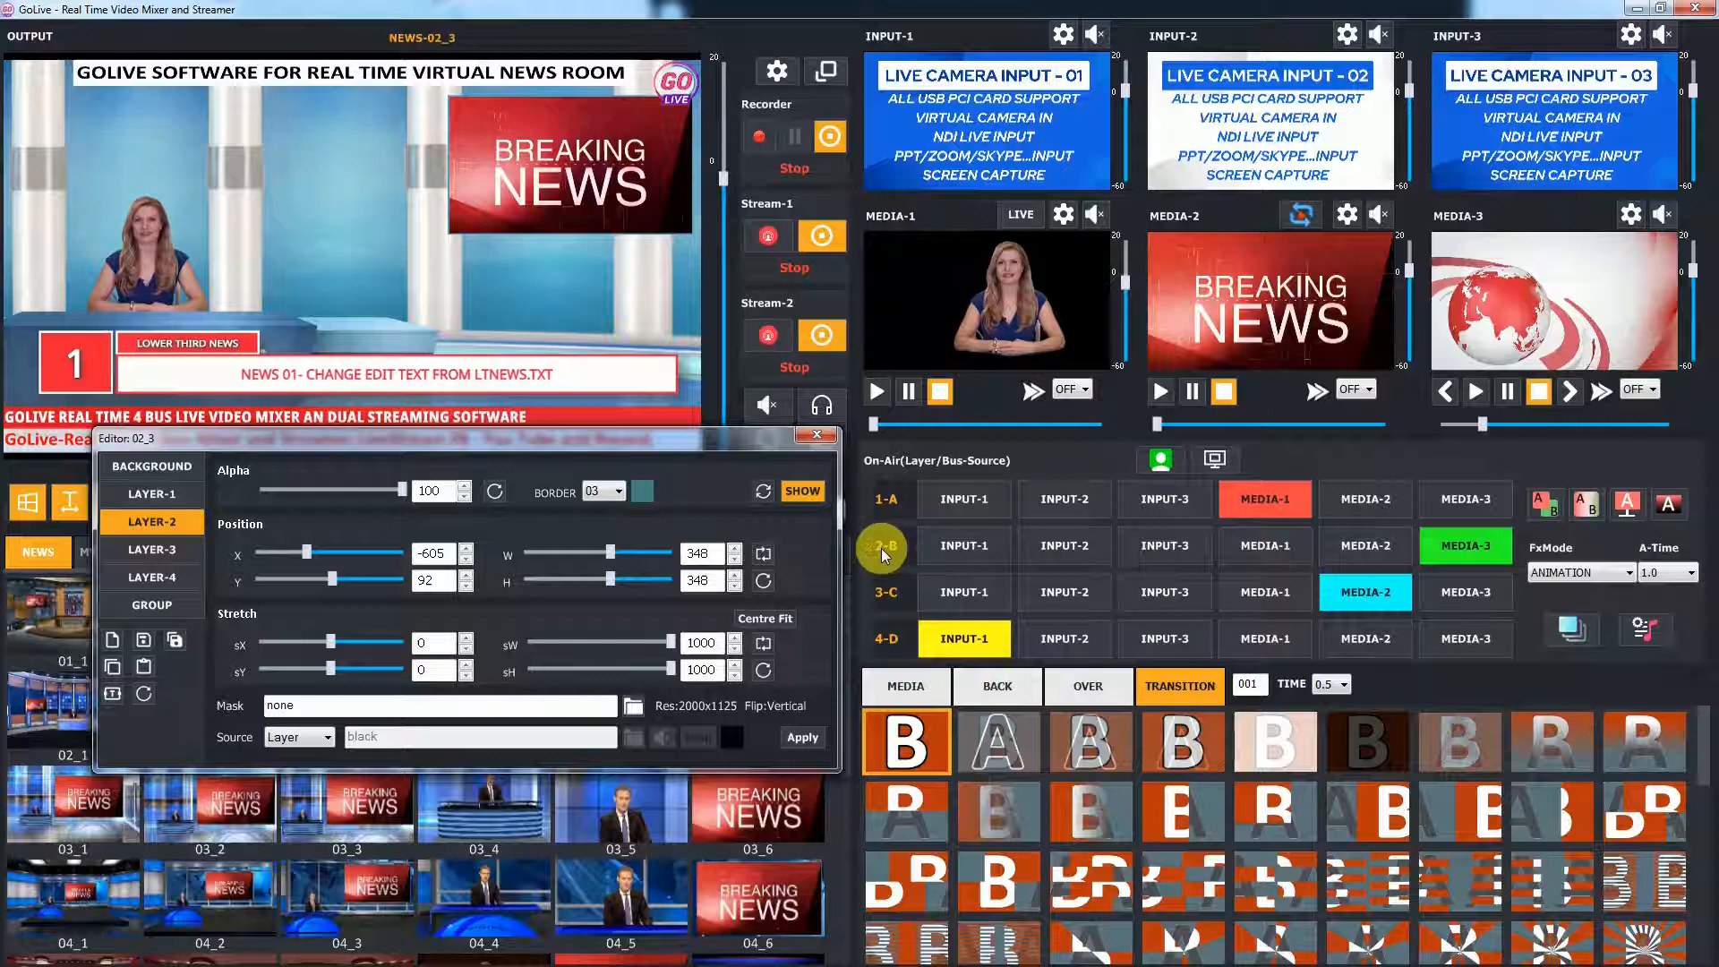
click(165, 552)
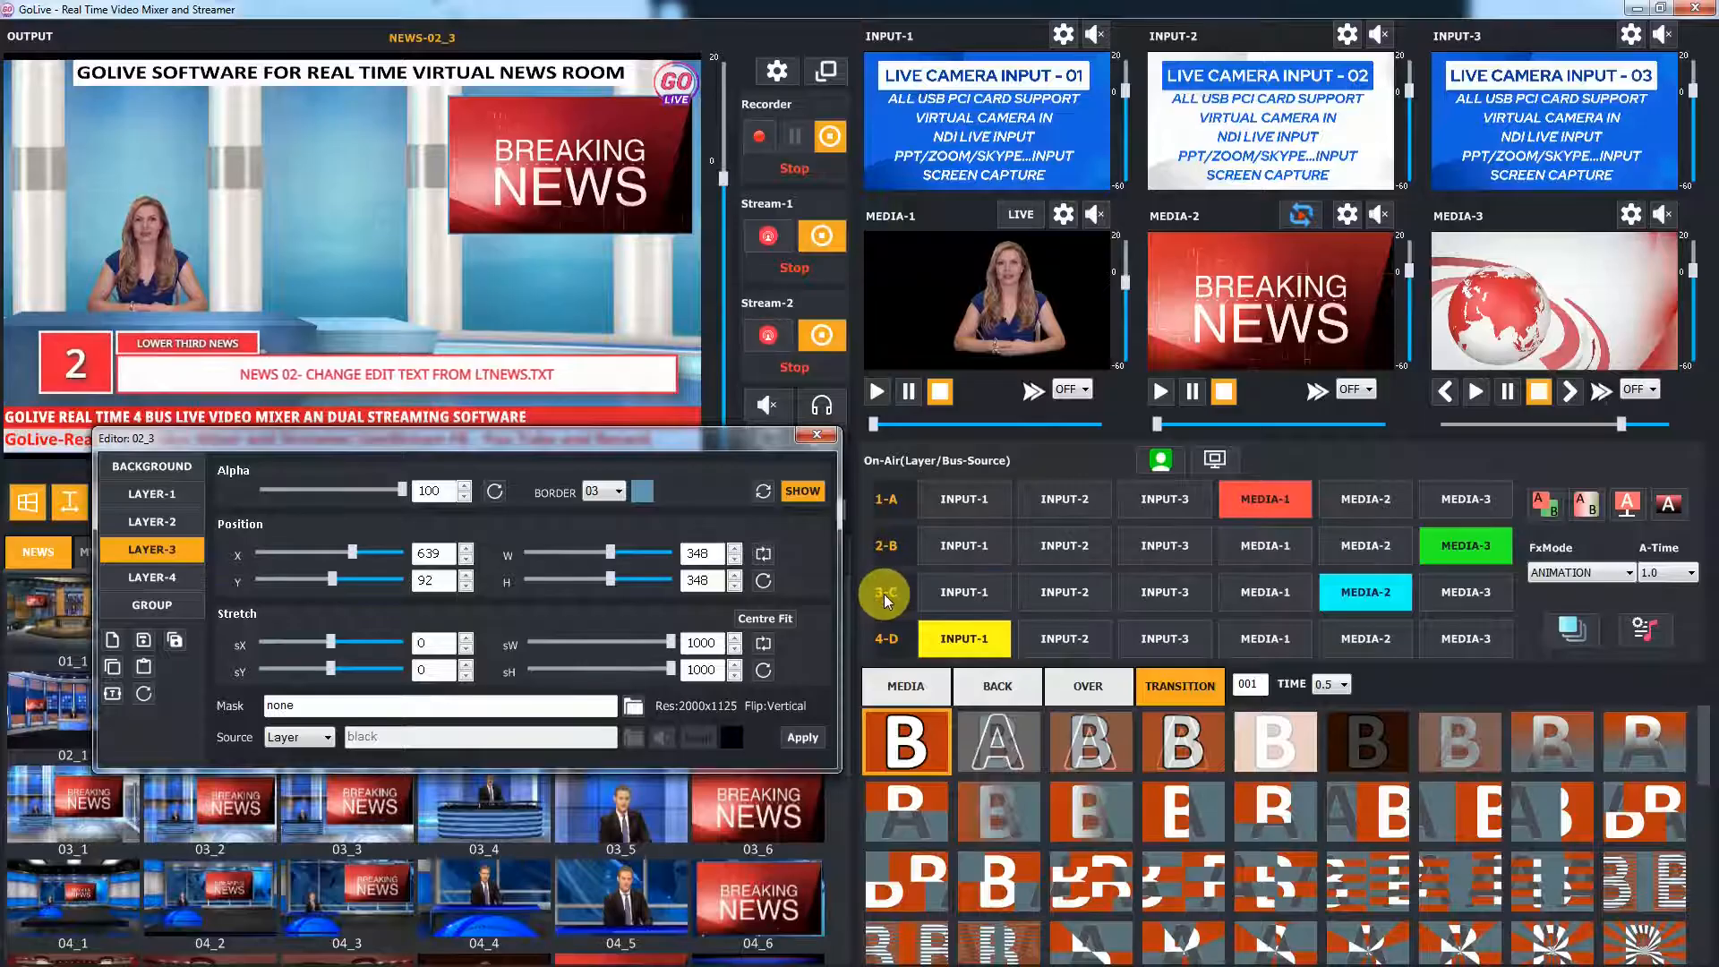
click(174, 576)
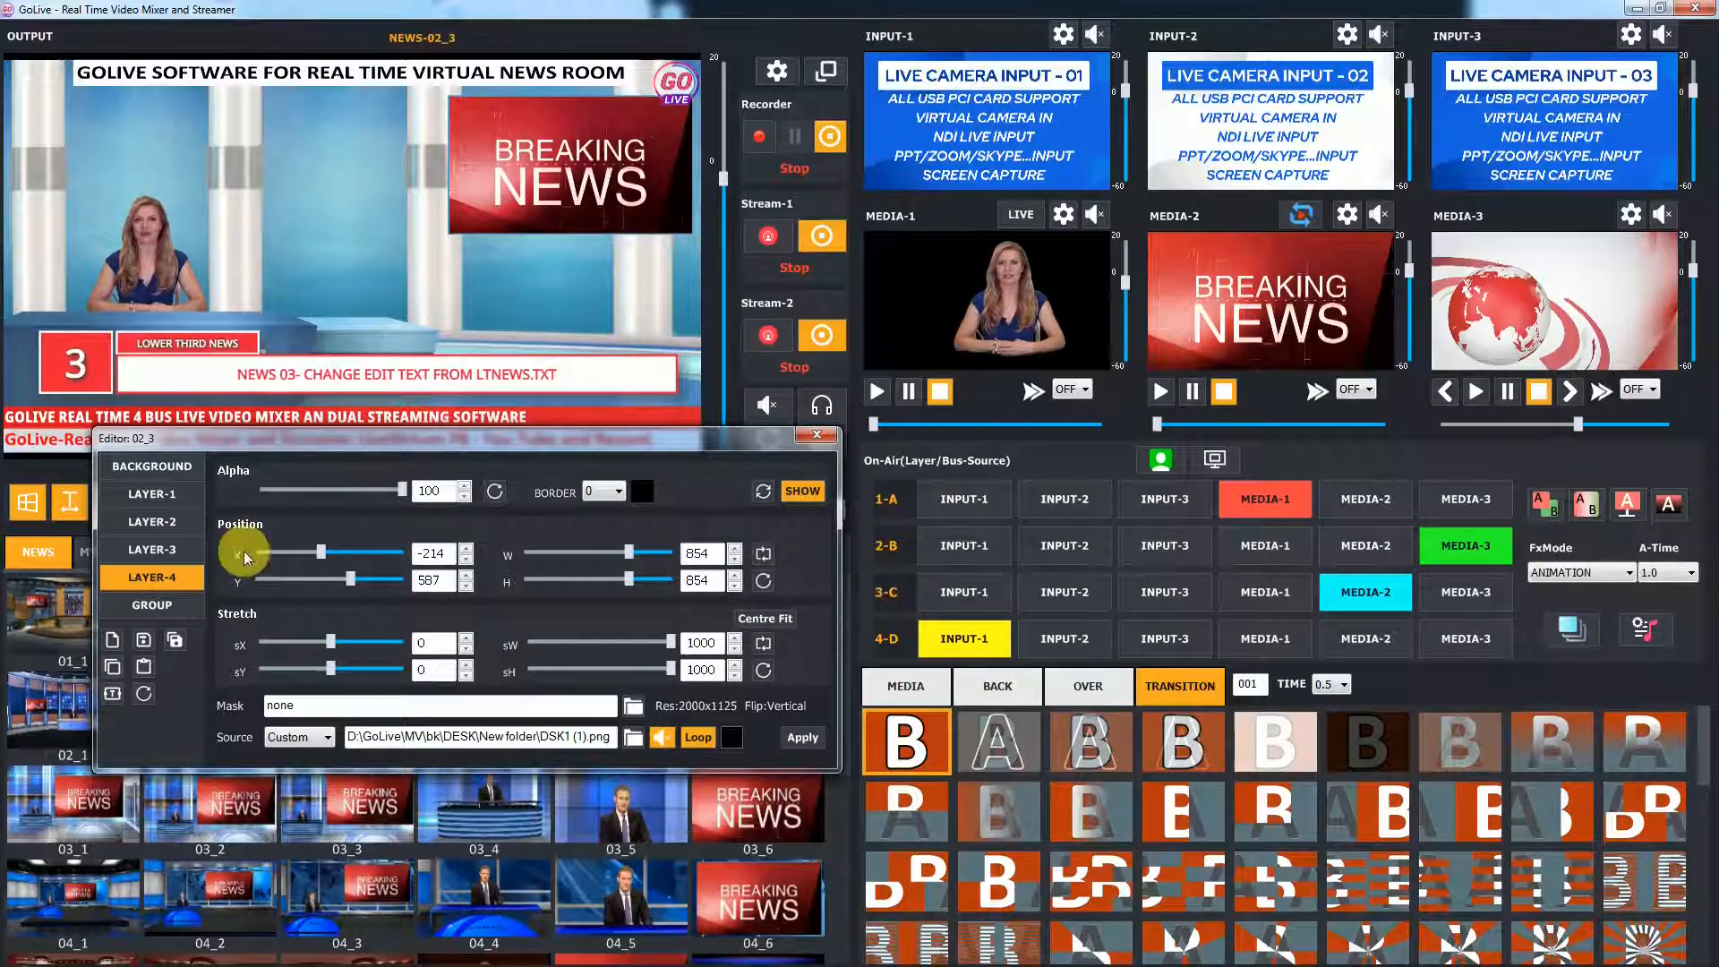
click(168, 603)
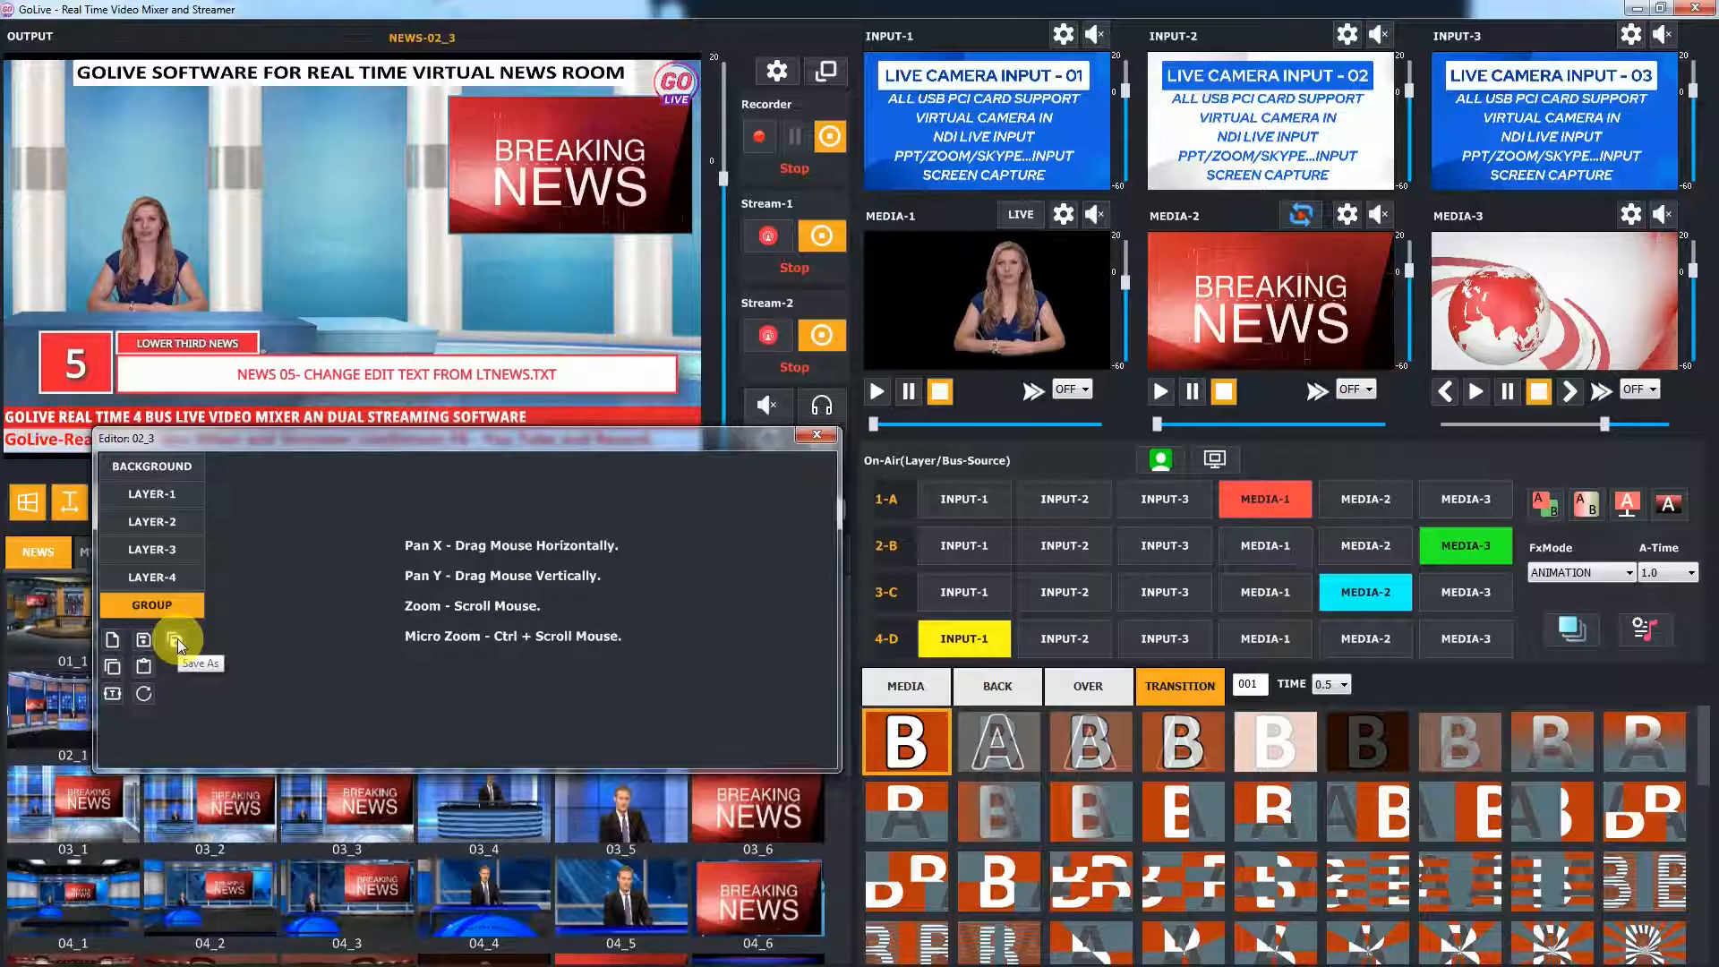
Save the scene as a new template named T001 in the NEWS category
click(111, 637)
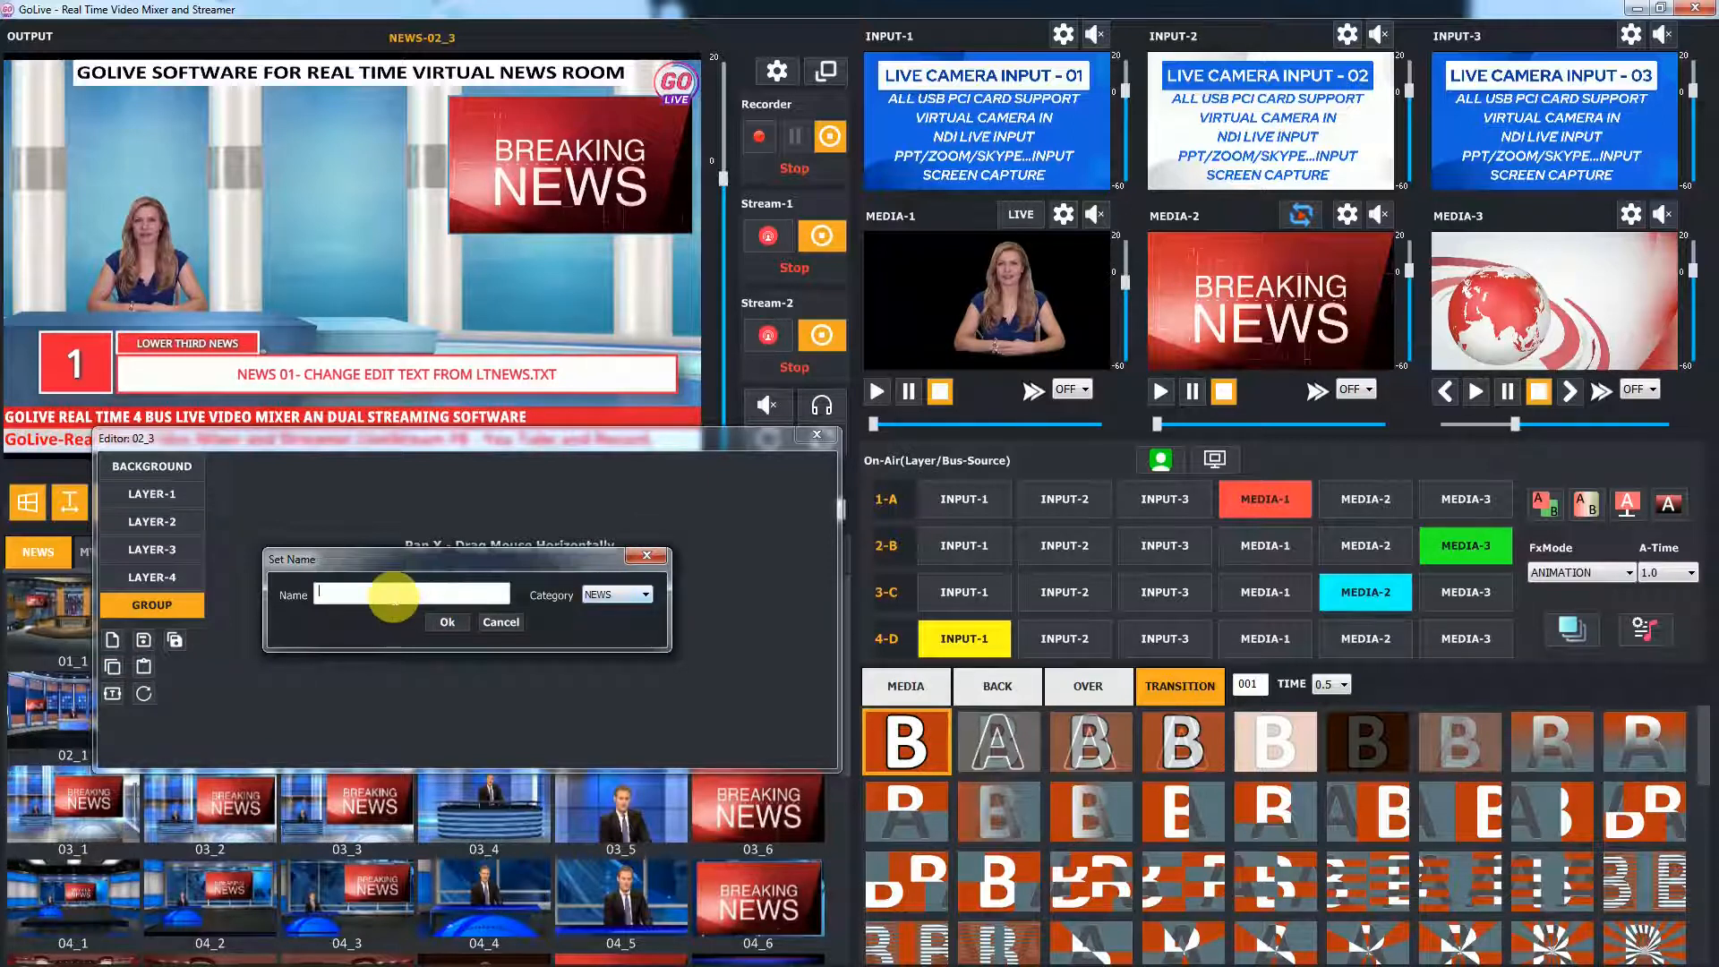
text(T0)
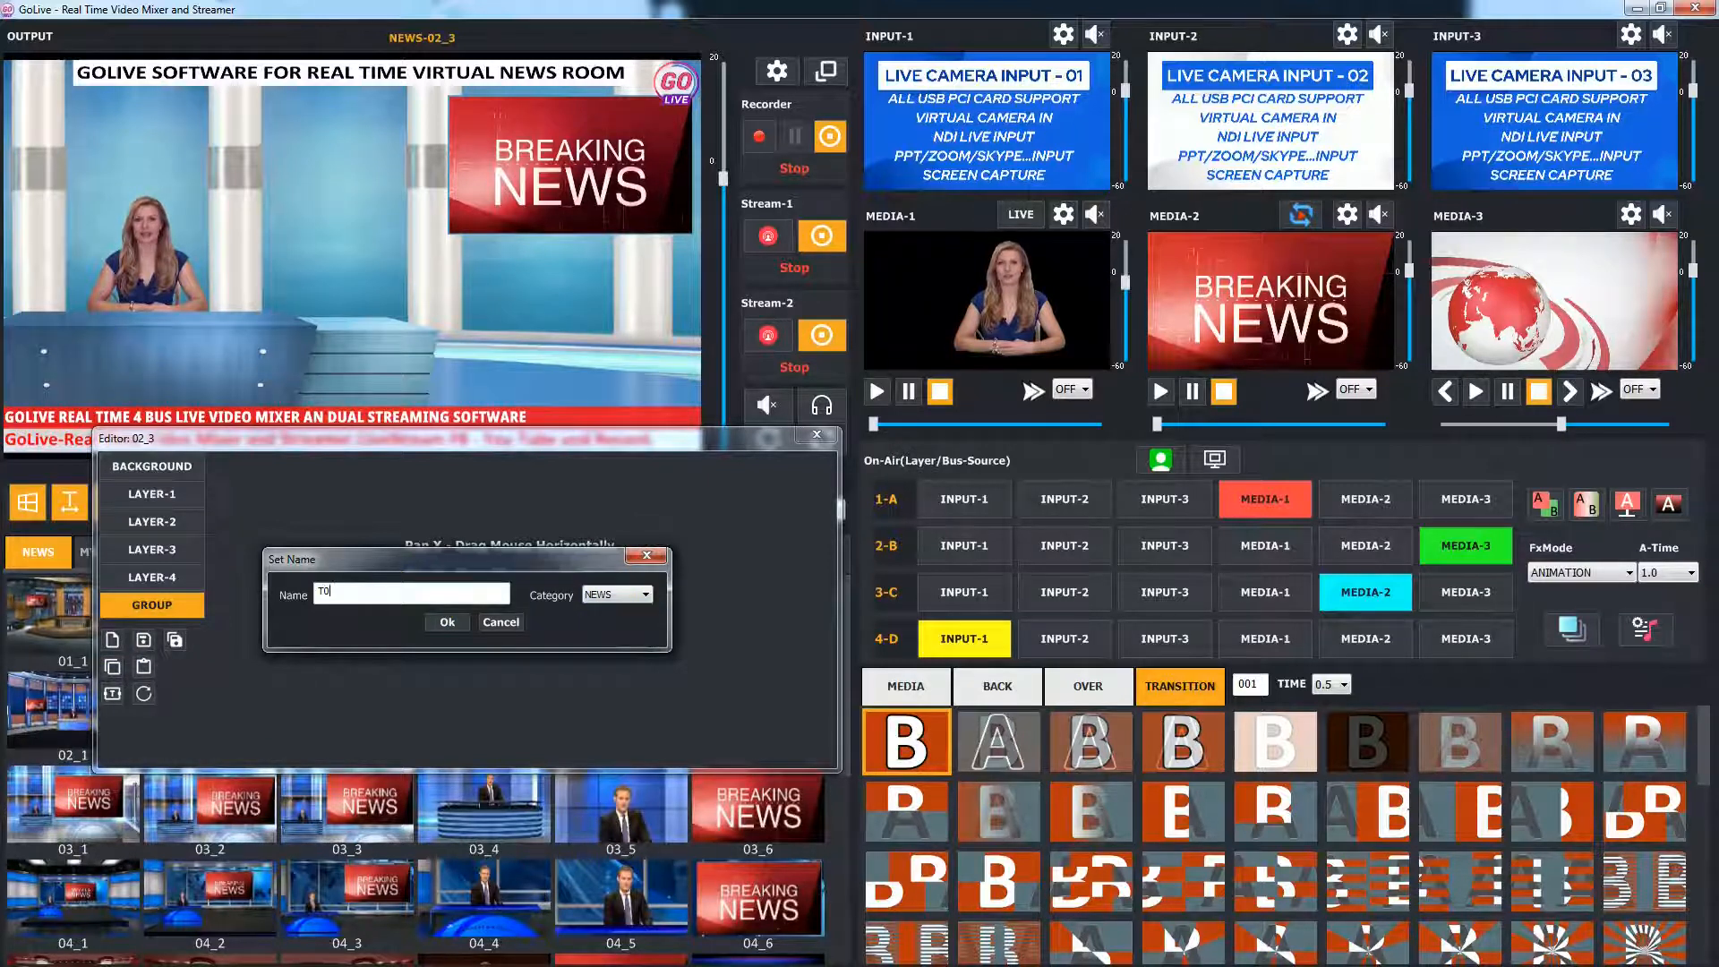
text(01)
click(441, 624)
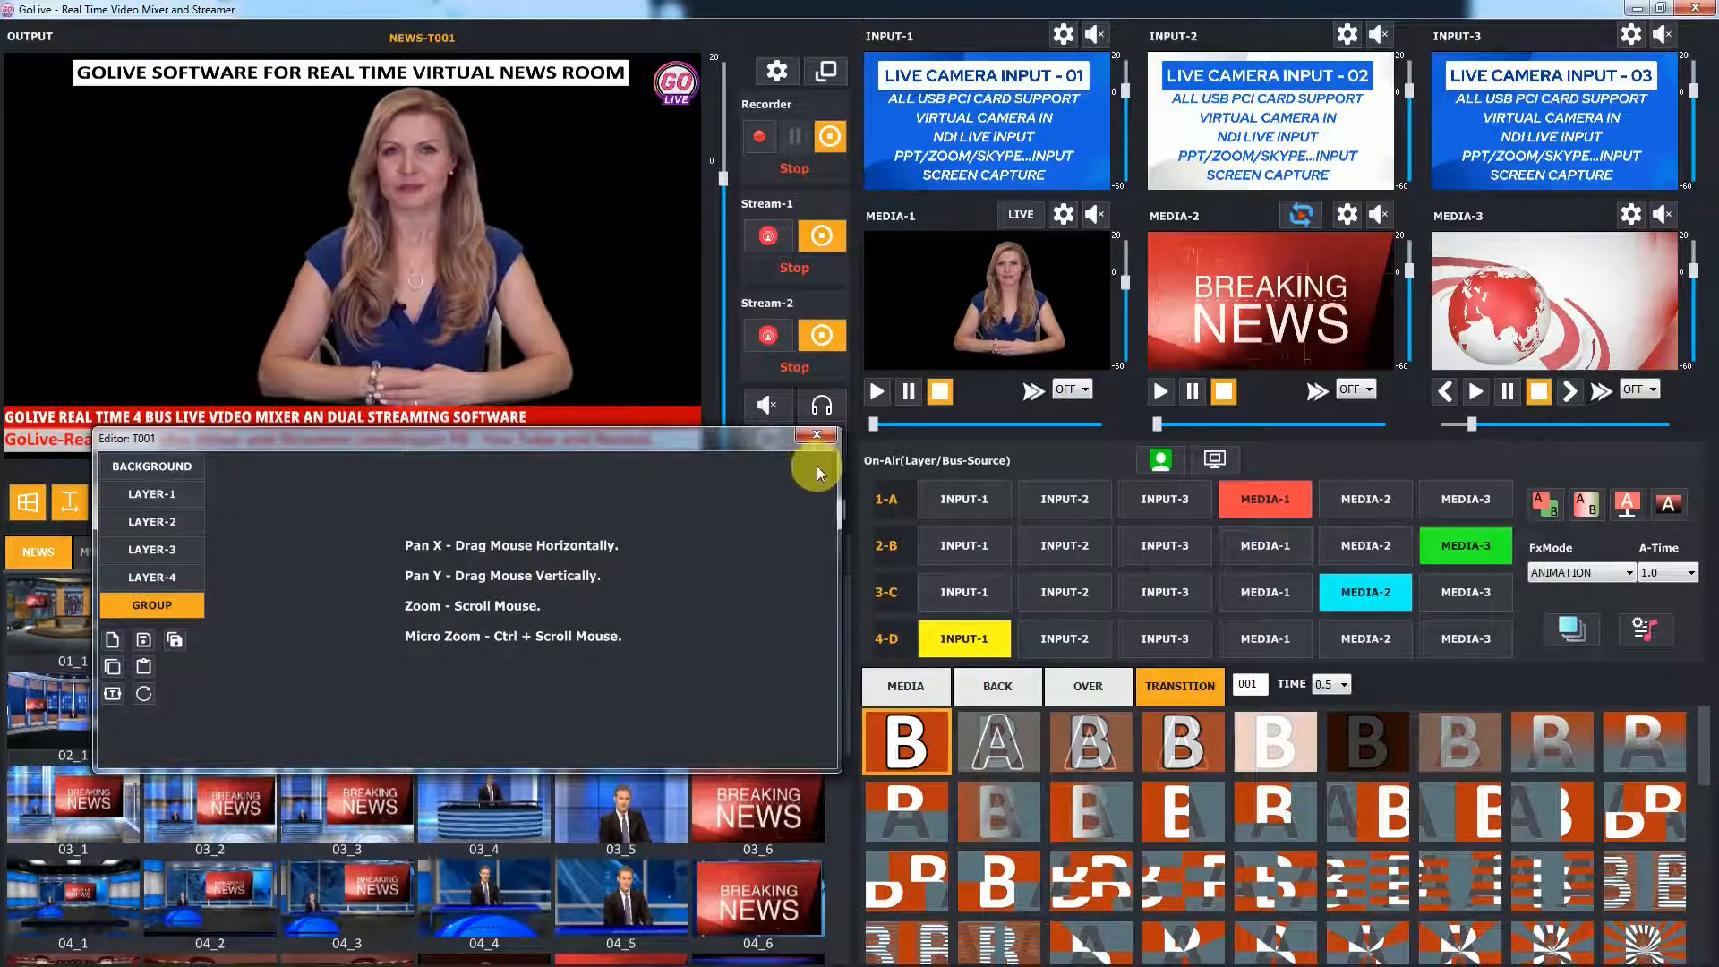
Reset the background layer's position and size to defaults and toggle its visibility on
drag(754, 439, 1418, 433)
click(839, 464)
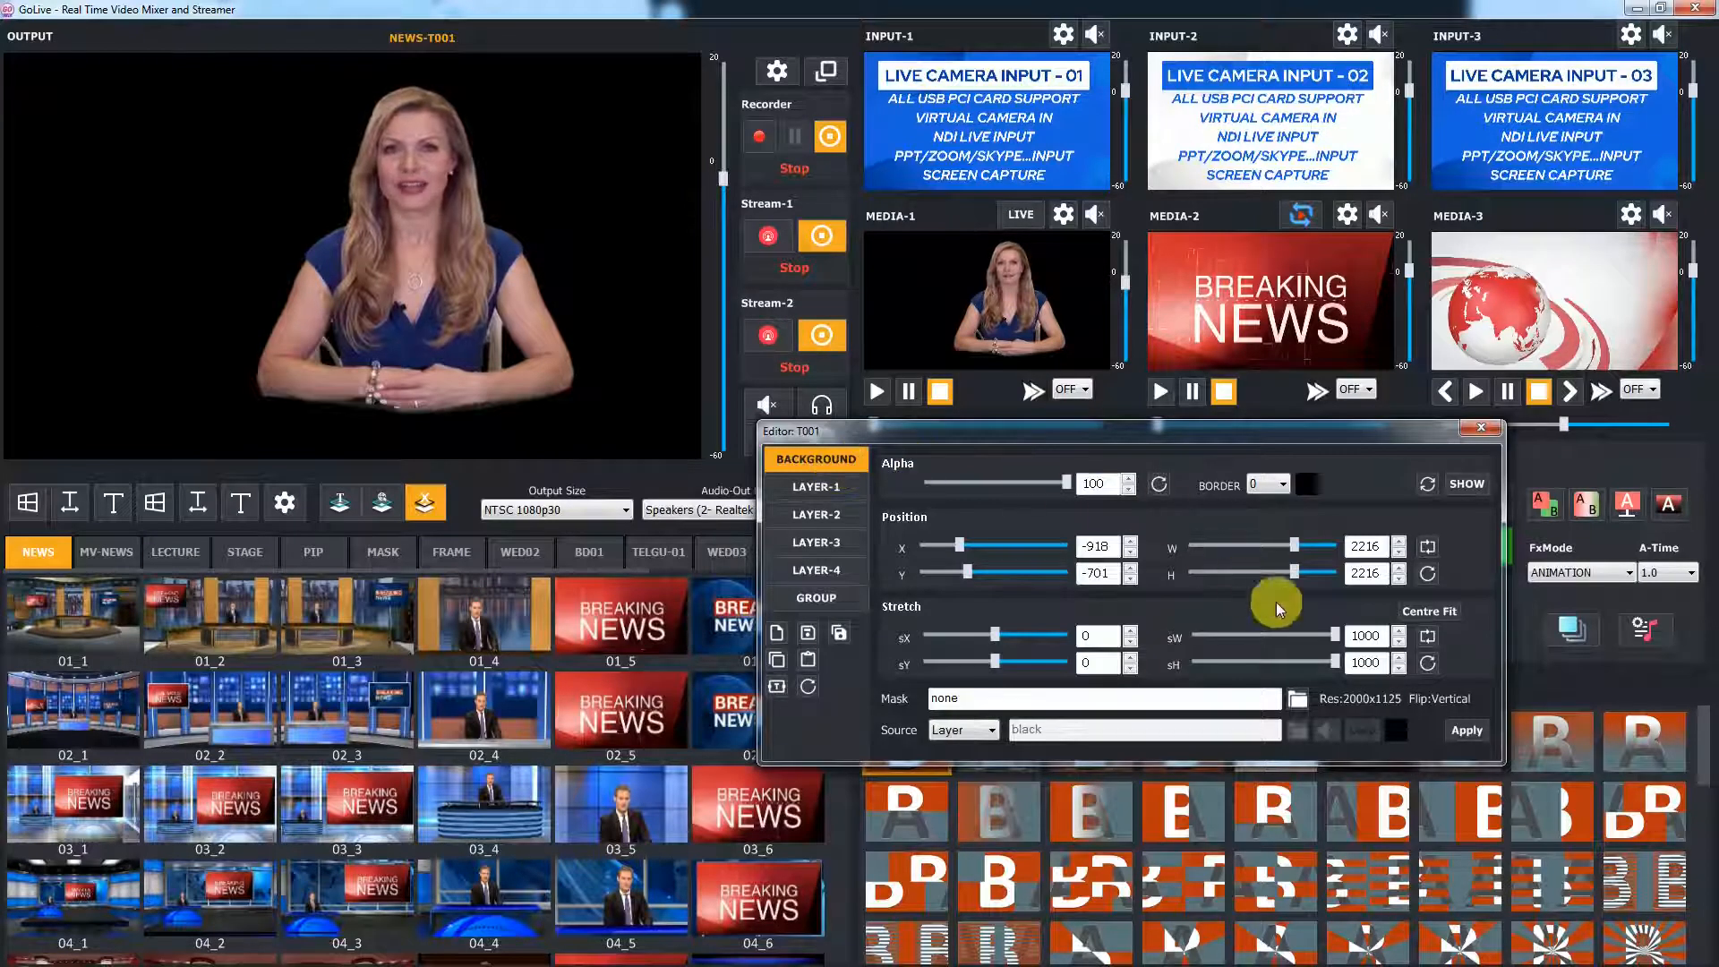
click(1423, 484)
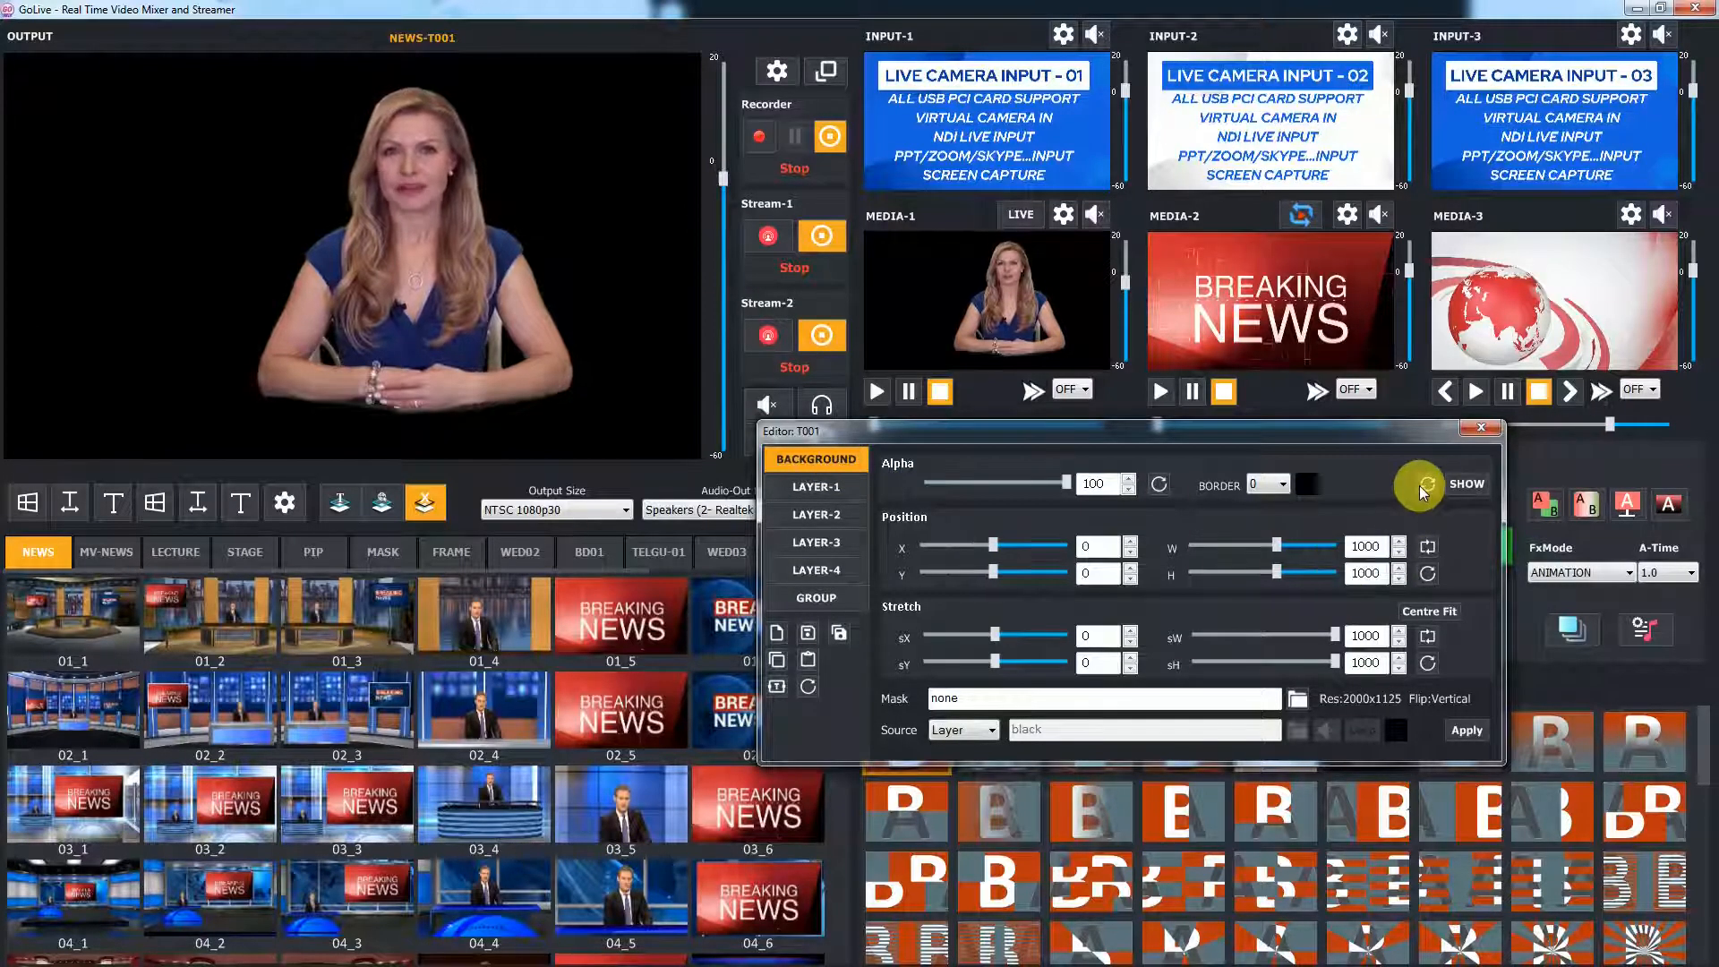
click(1470, 489)
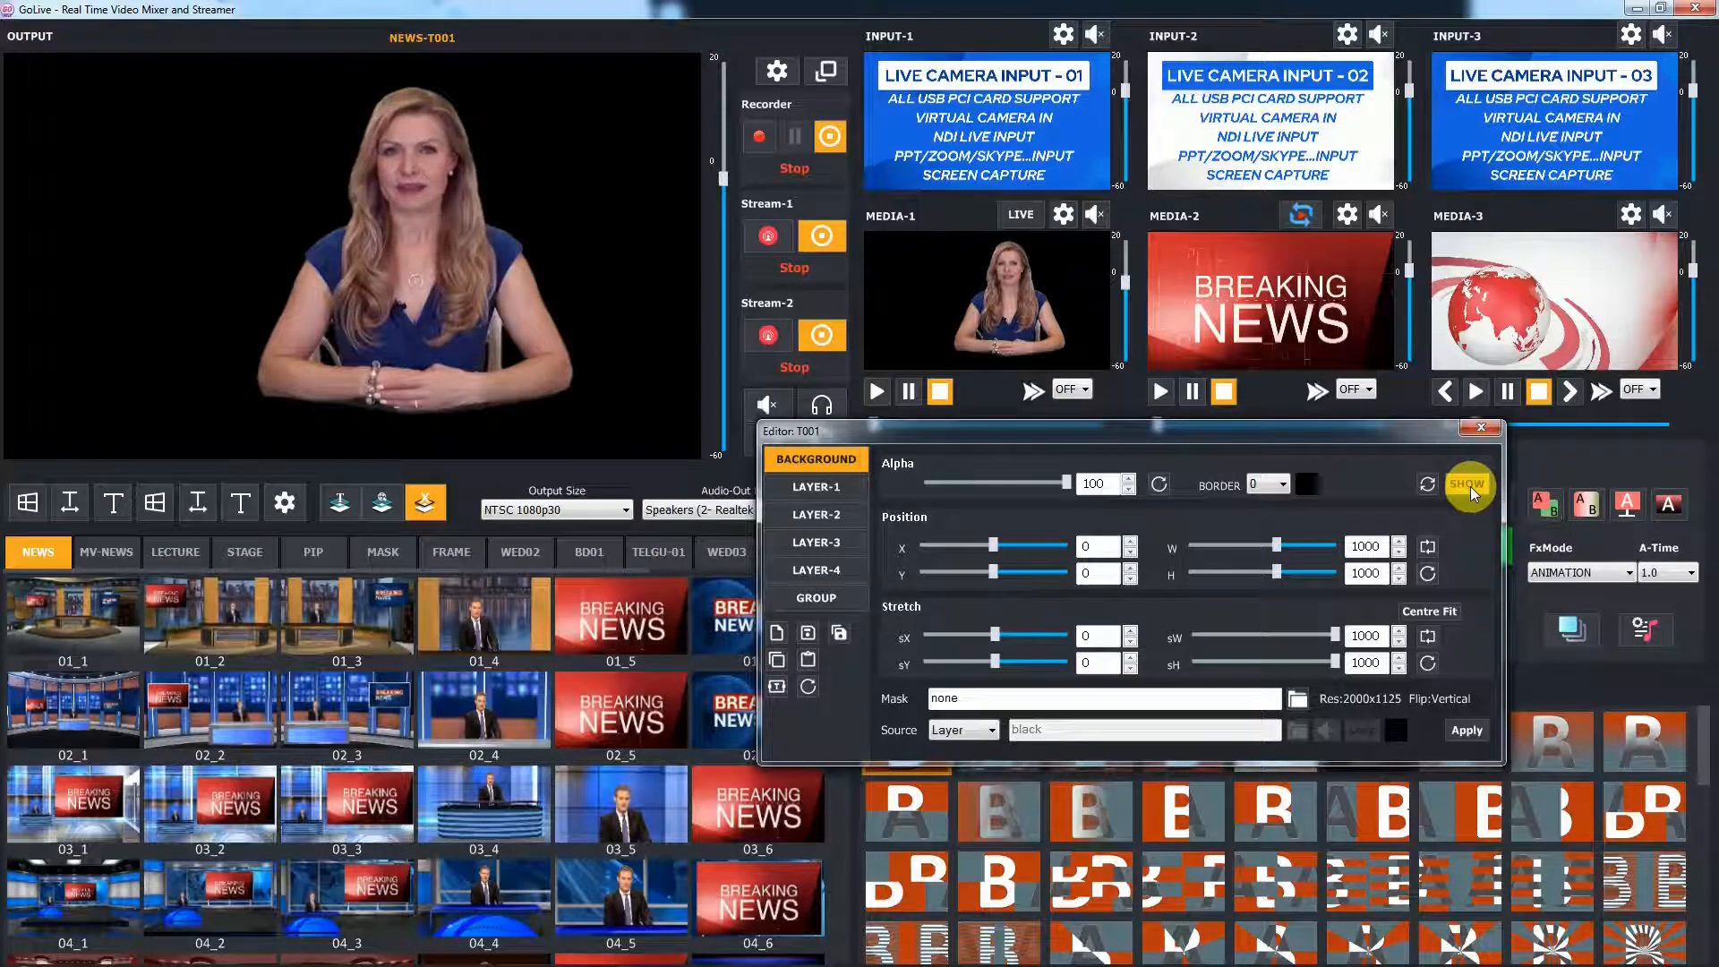
Set the background source to the custom image D:\GoLive\MV\bk\NEWS\6.png and apply it
click(972, 731)
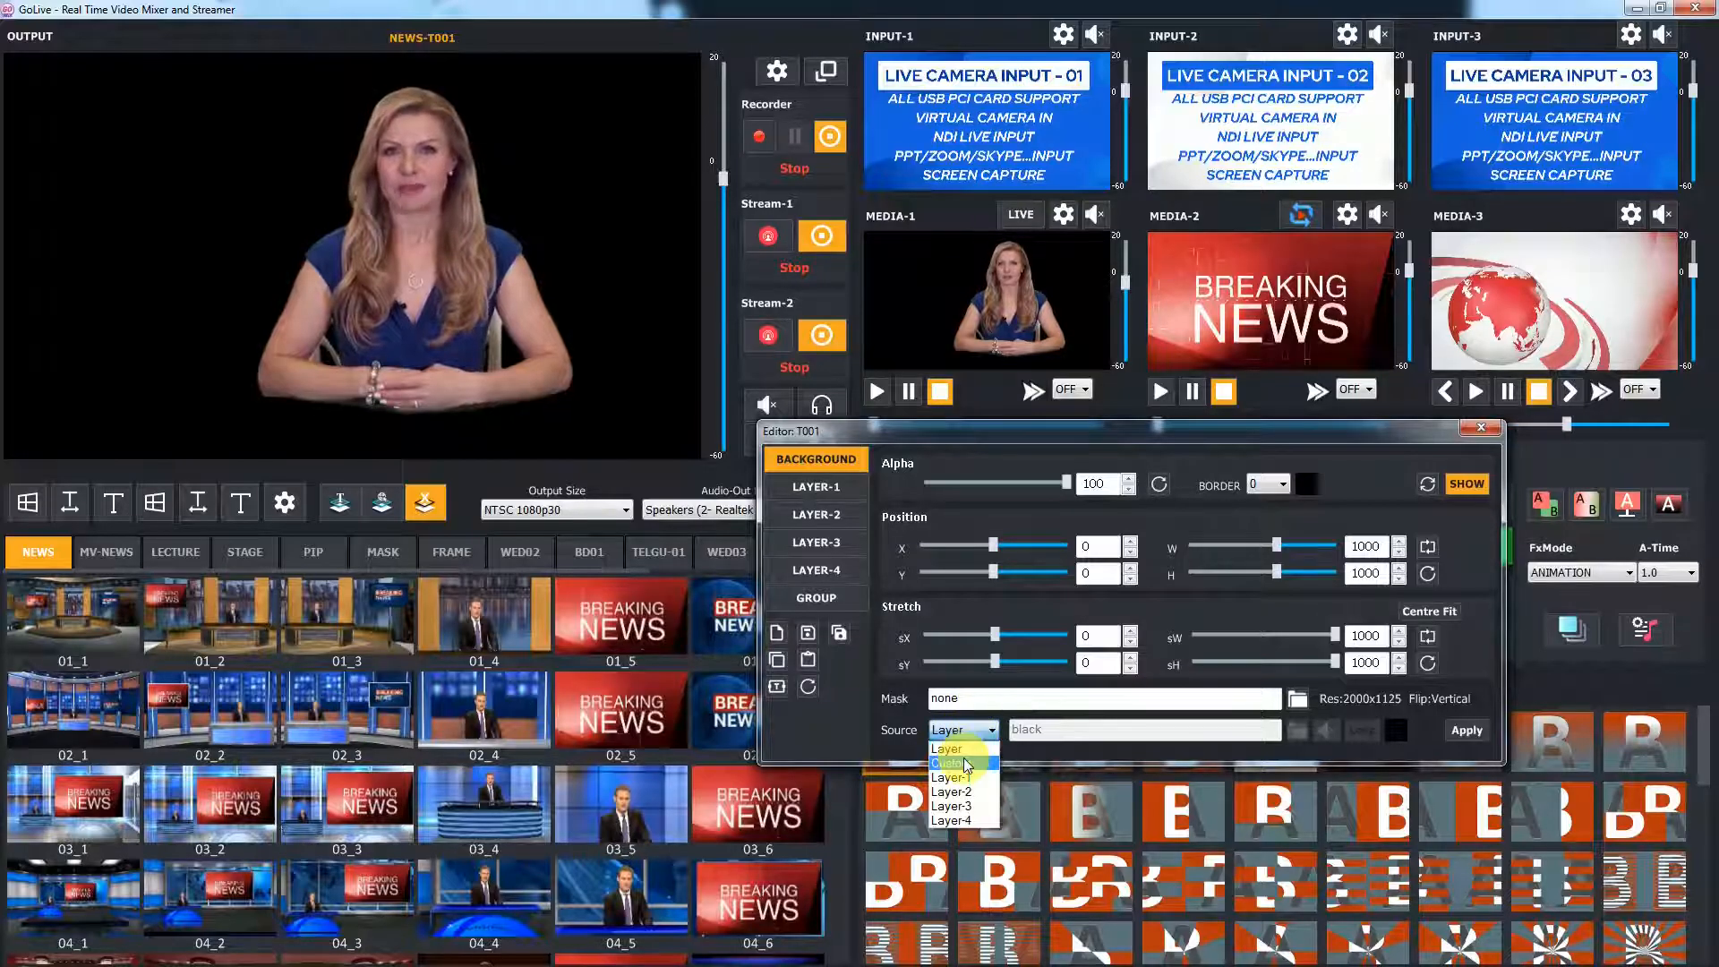
click(965, 763)
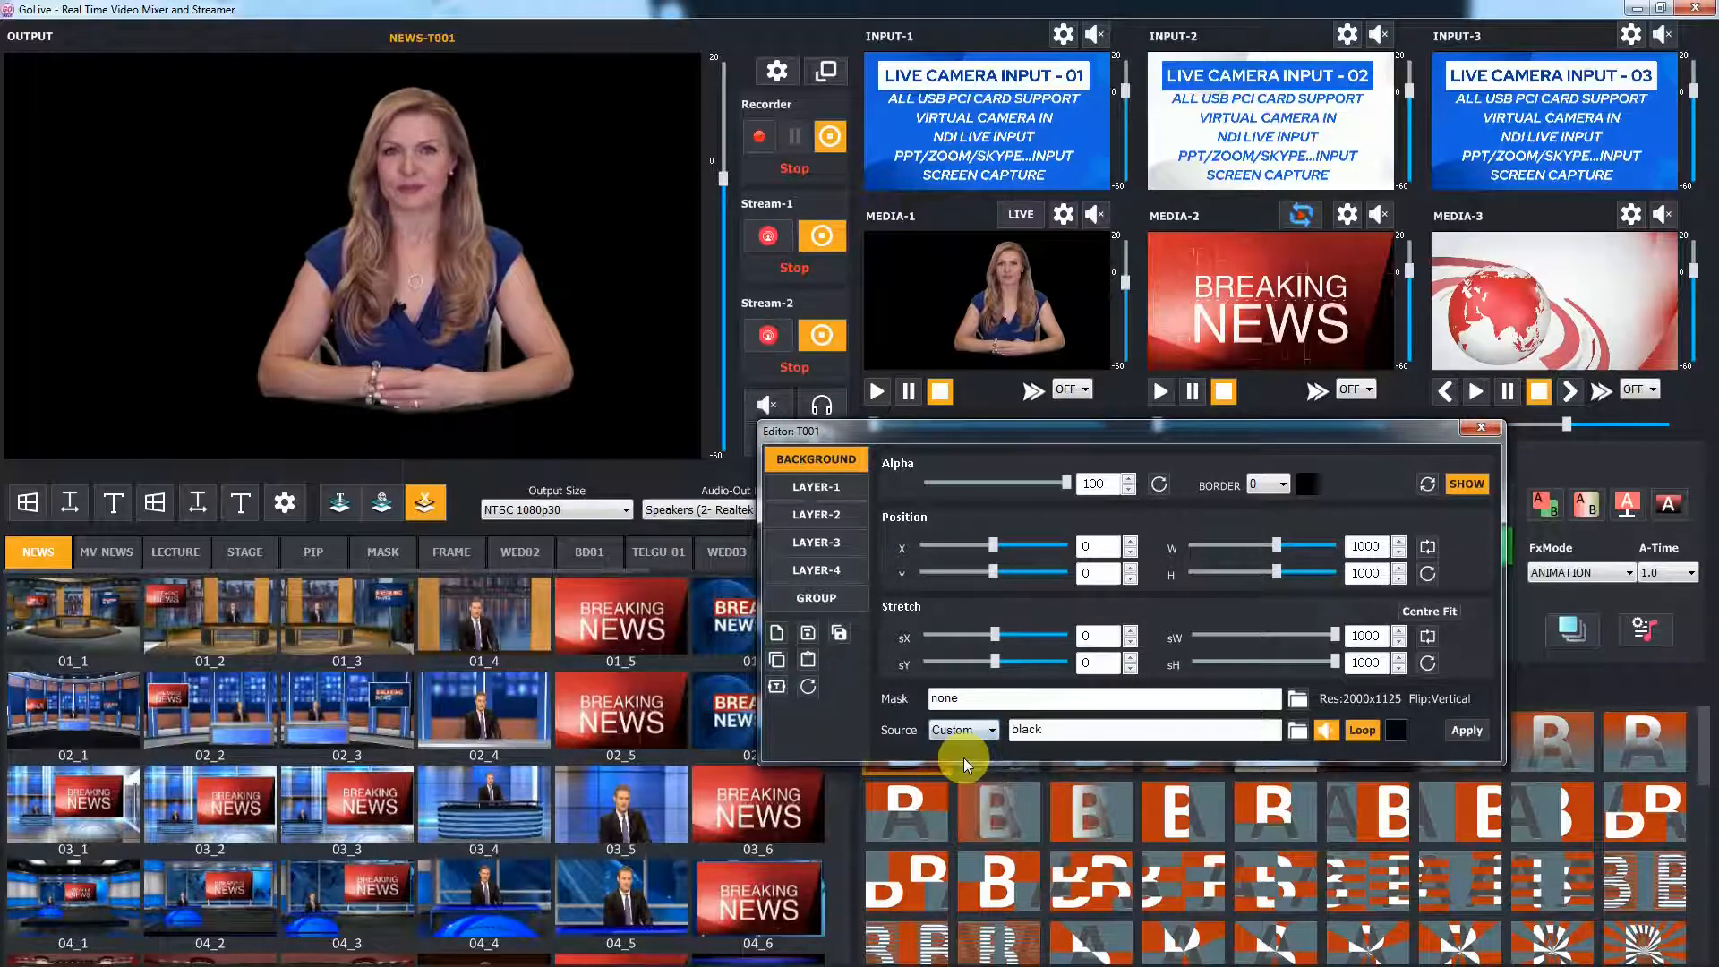
click(1297, 730)
double_click(1275, 498)
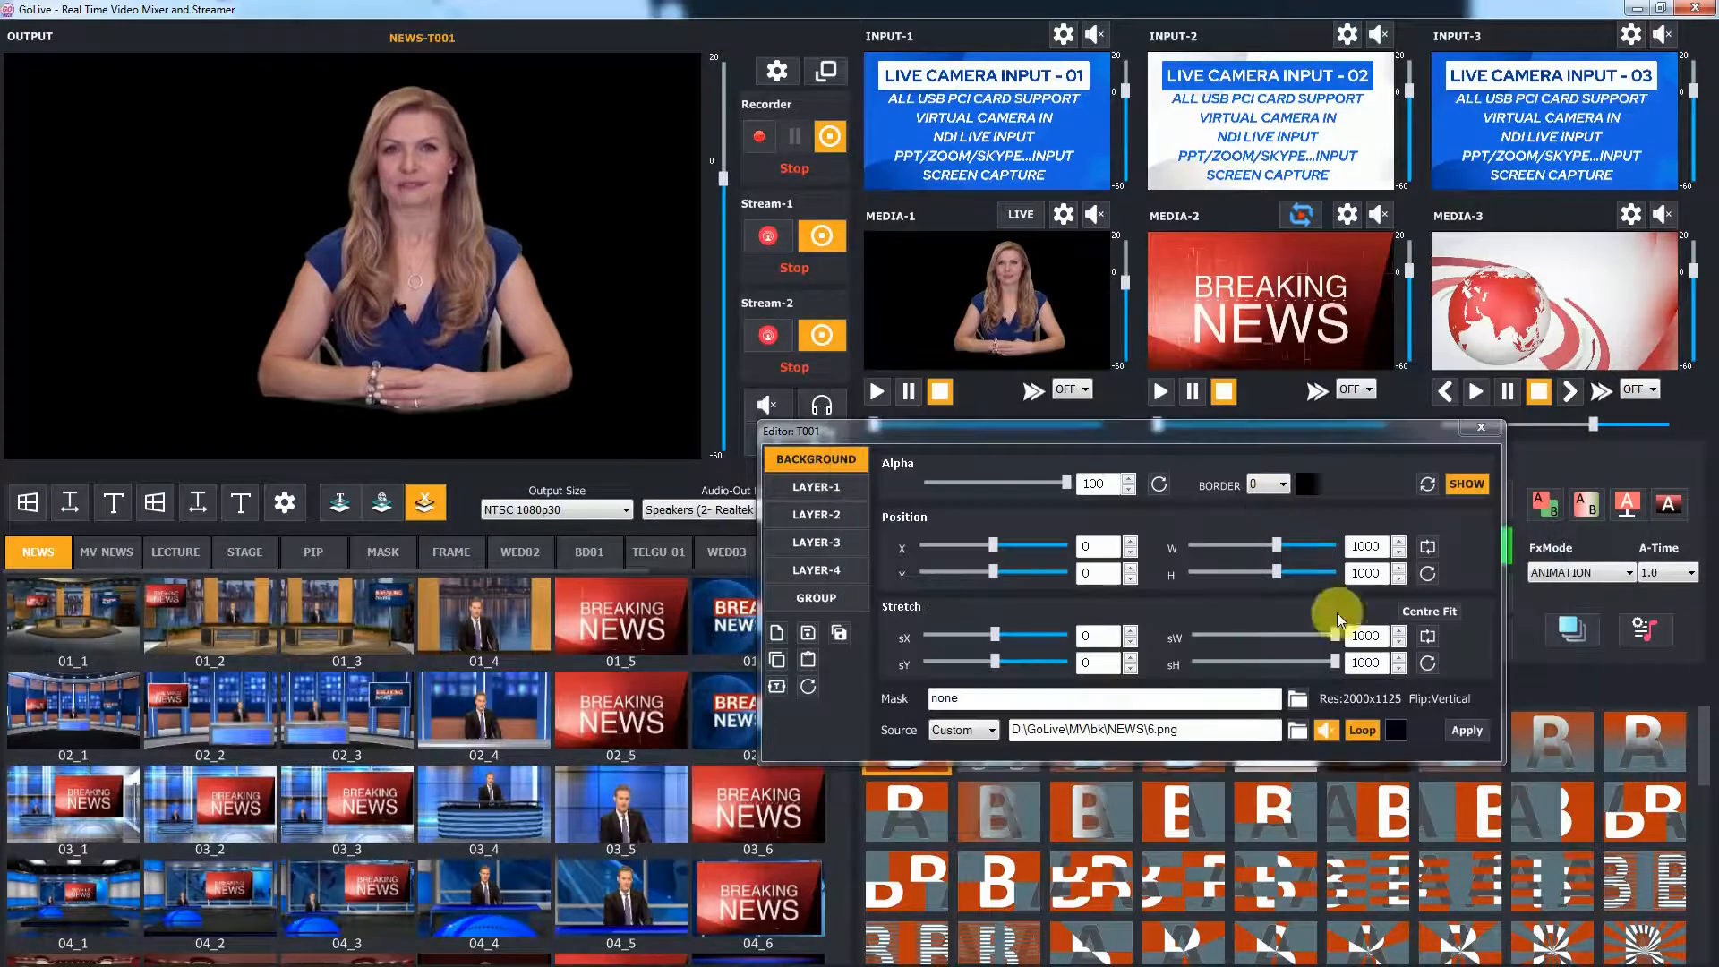
click(1464, 730)
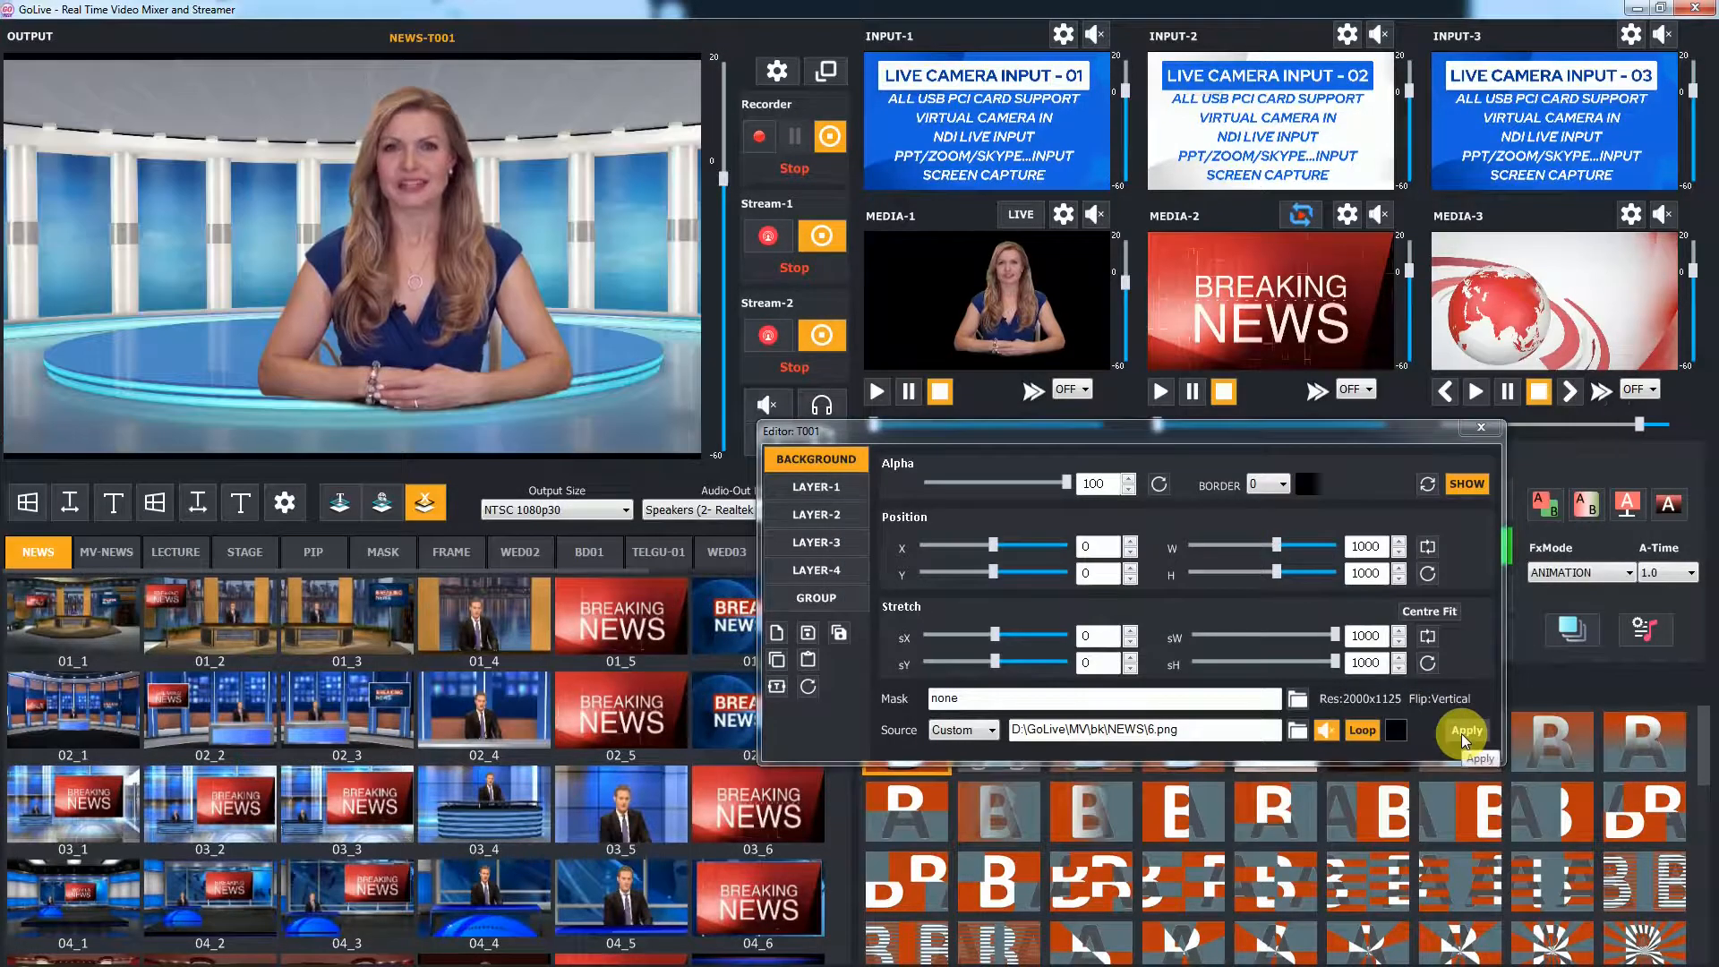
Move and scale the Layer-1 presenter to the upper left of the studio, about 456 wide
click(841, 487)
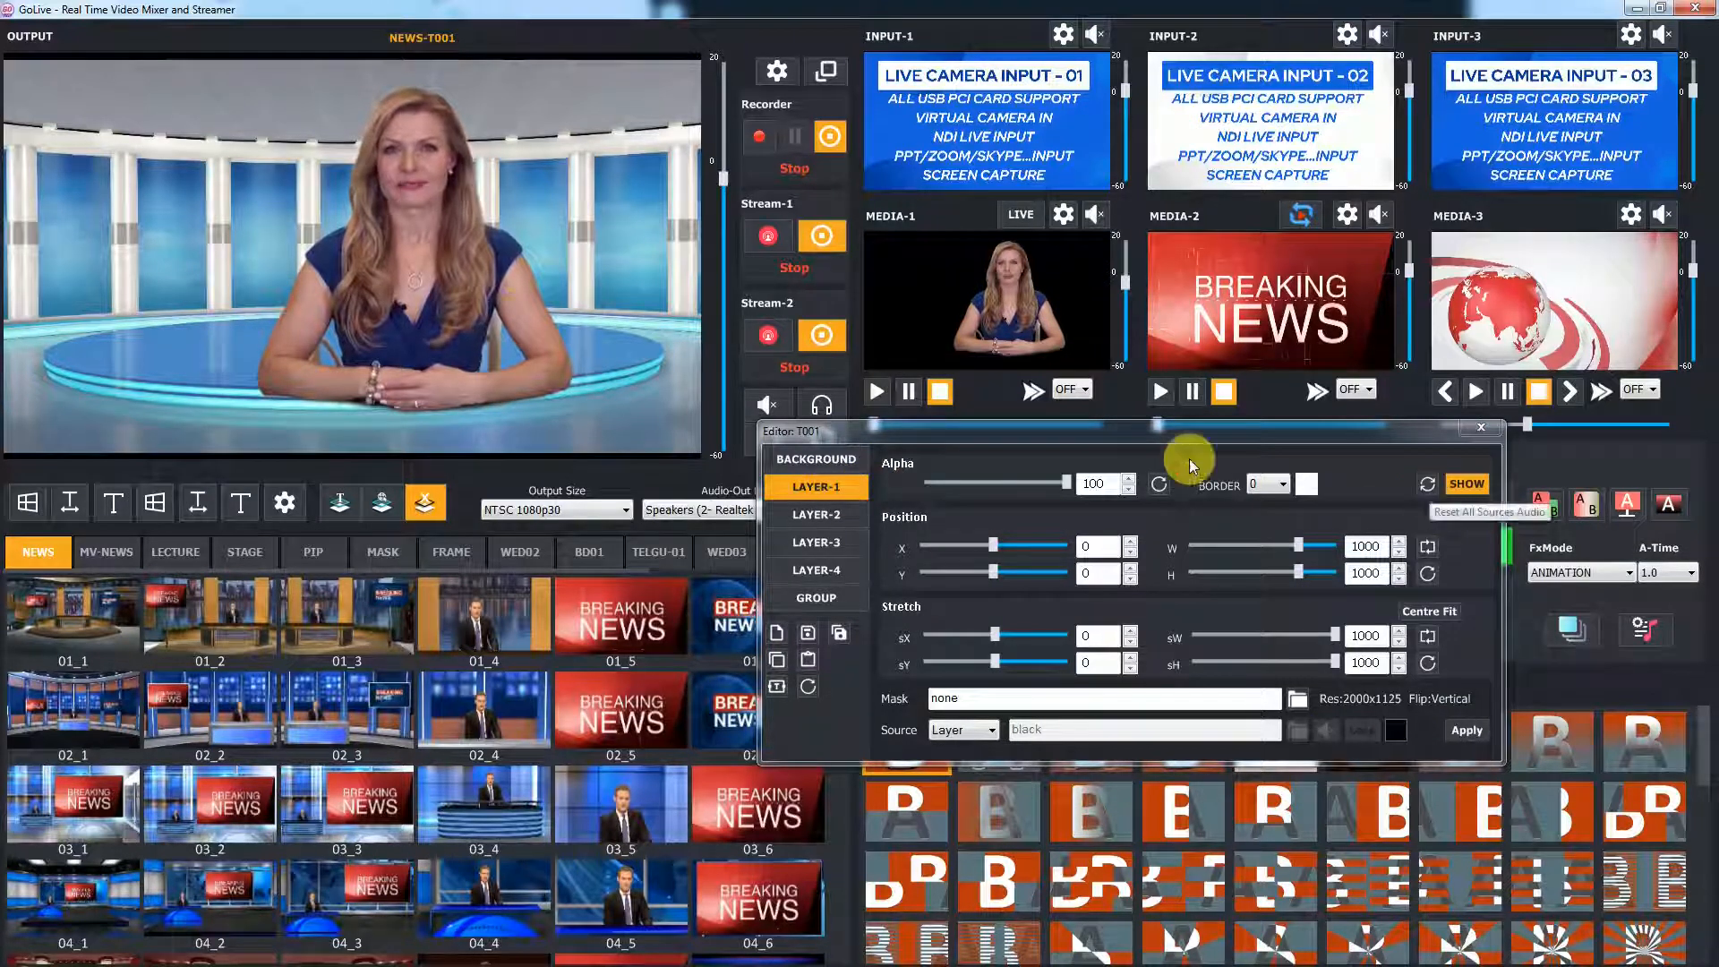
click(437, 295)
drag(437, 294, 255, 291)
scroll(255, 292, down, 3)
scroll(255, 290, down, 7)
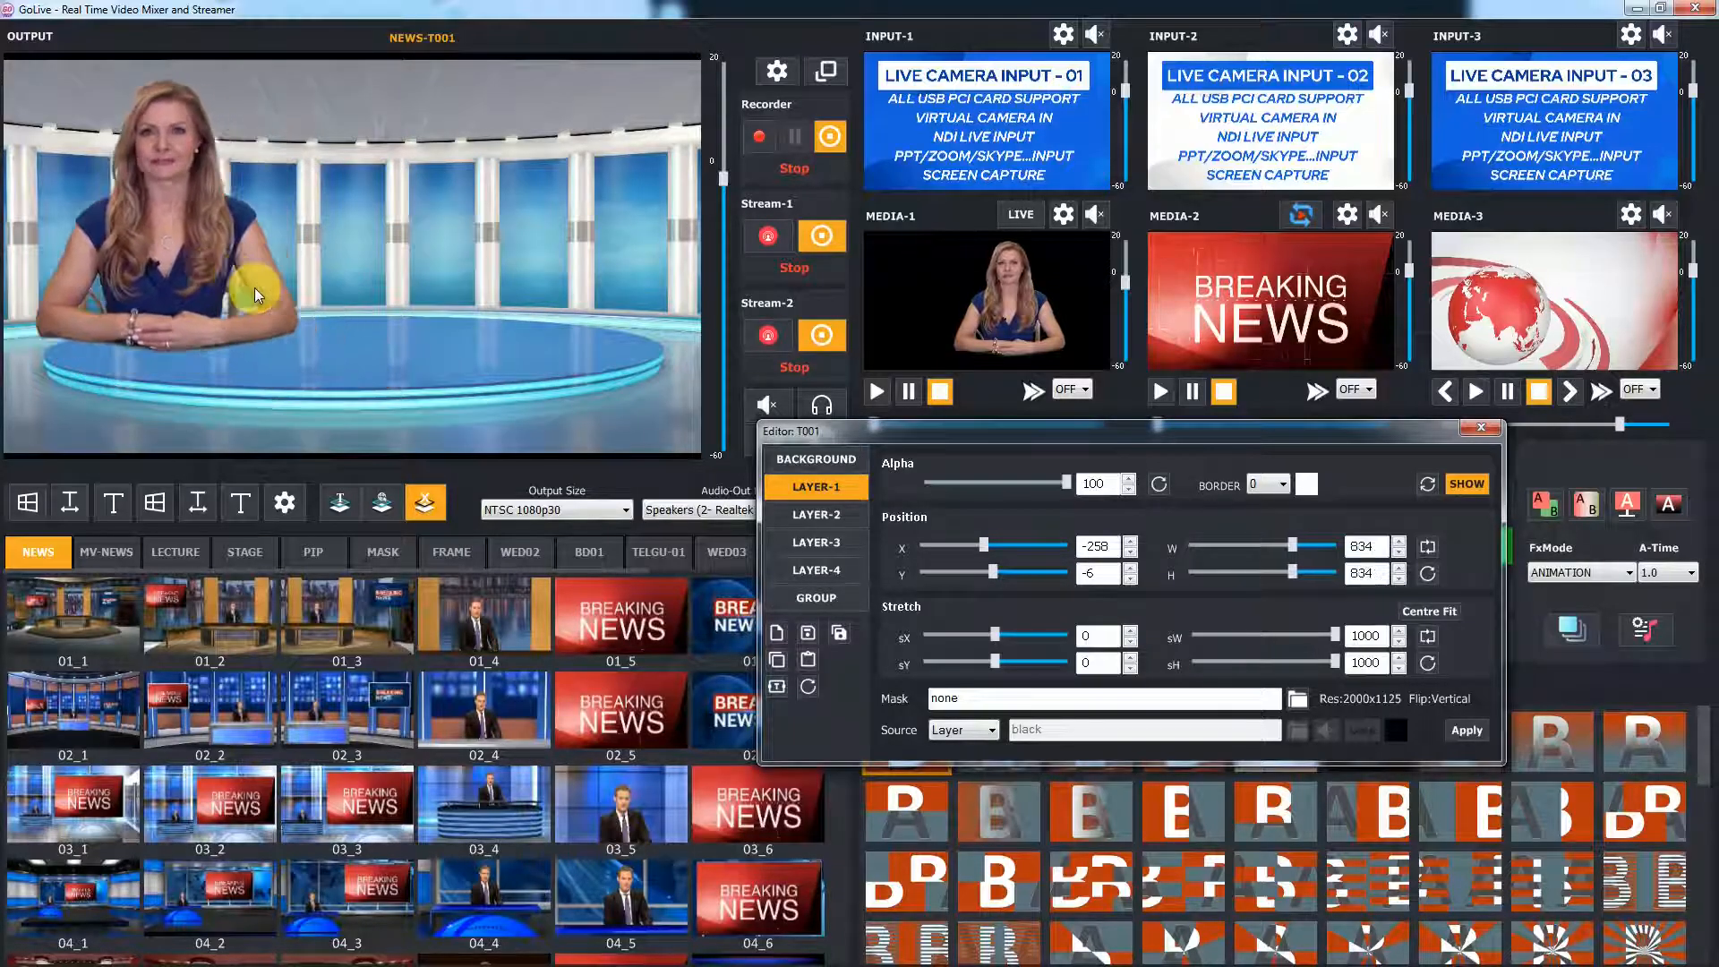
drag(154, 232, 383, 244)
scroll(388, 244, down, 5)
scroll(385, 239, down, 6)
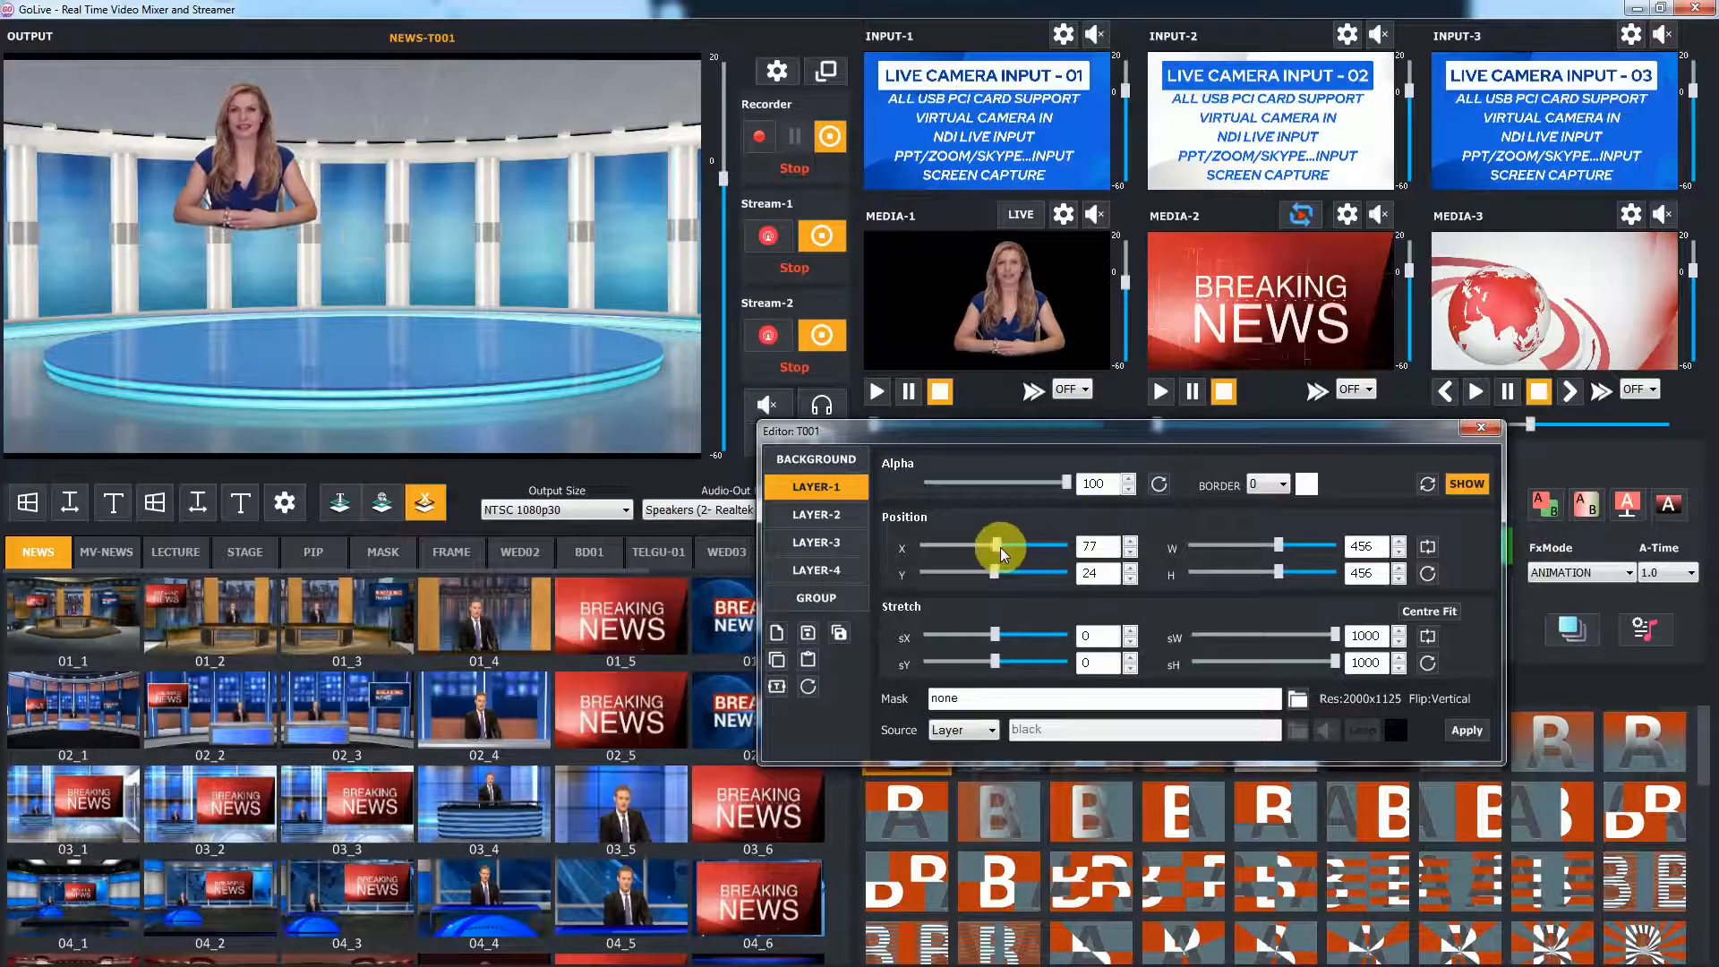
Fine-tune Layer-1 to X 85 and width 445
scroll(1113, 555, down, 5)
scroll(1113, 555, up, 13)
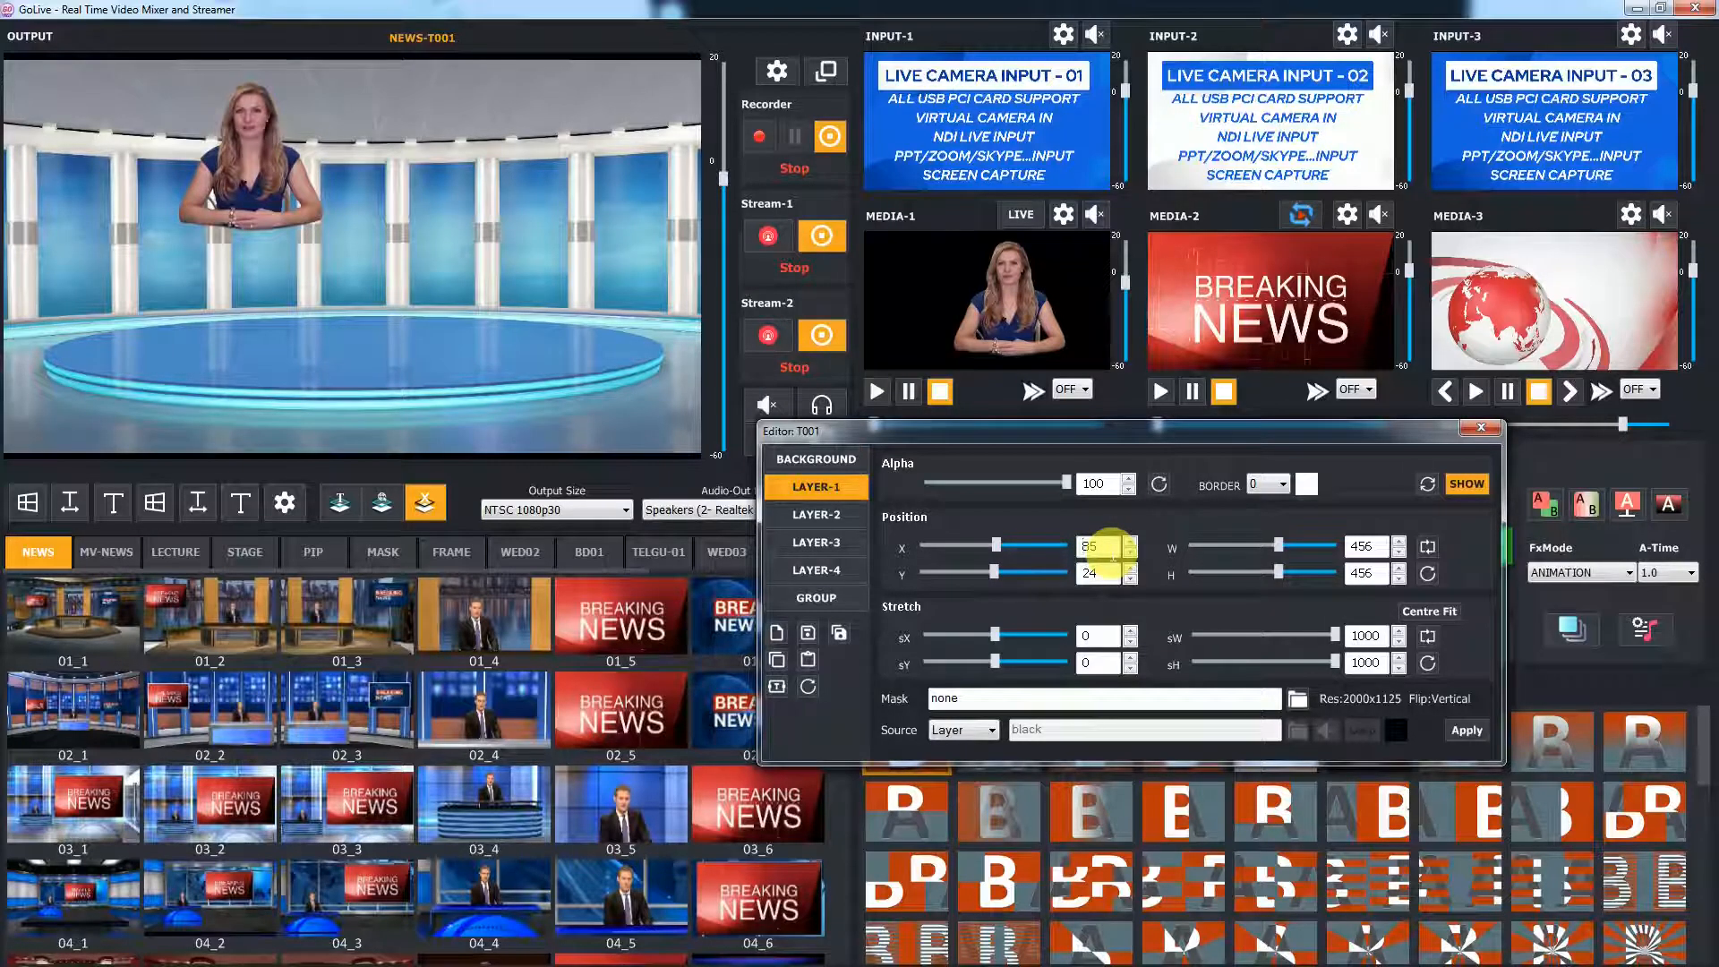
scroll(1390, 553, up, 6)
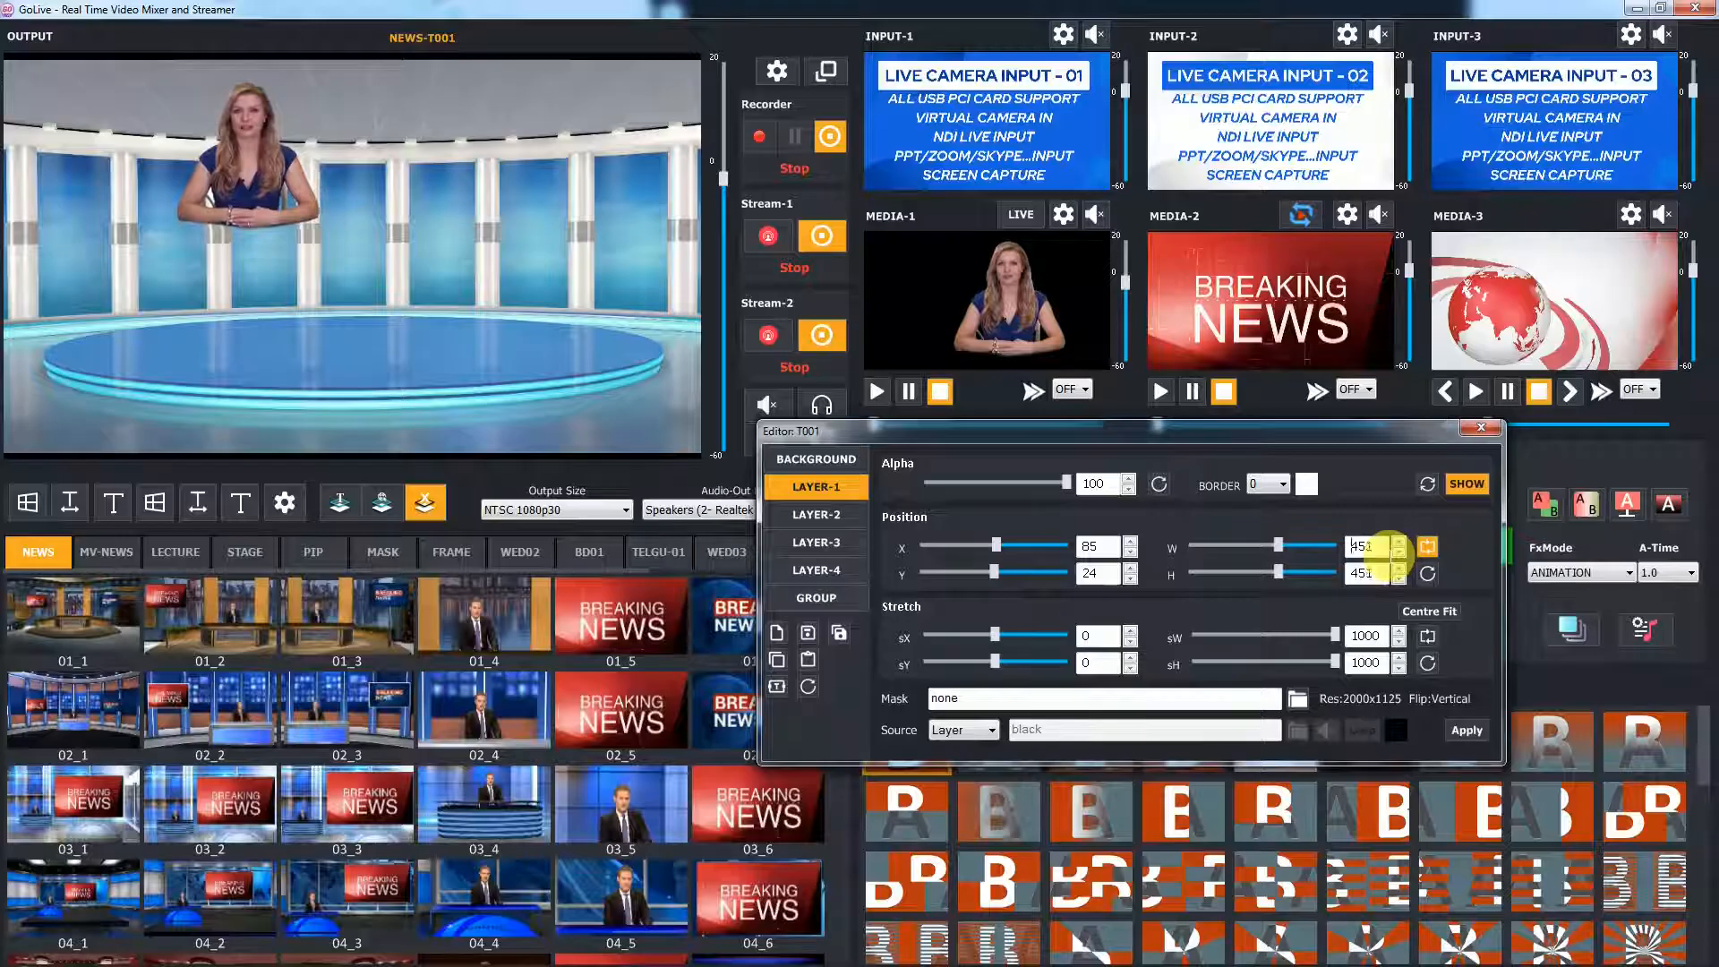
scroll(1390, 554, down, 17)
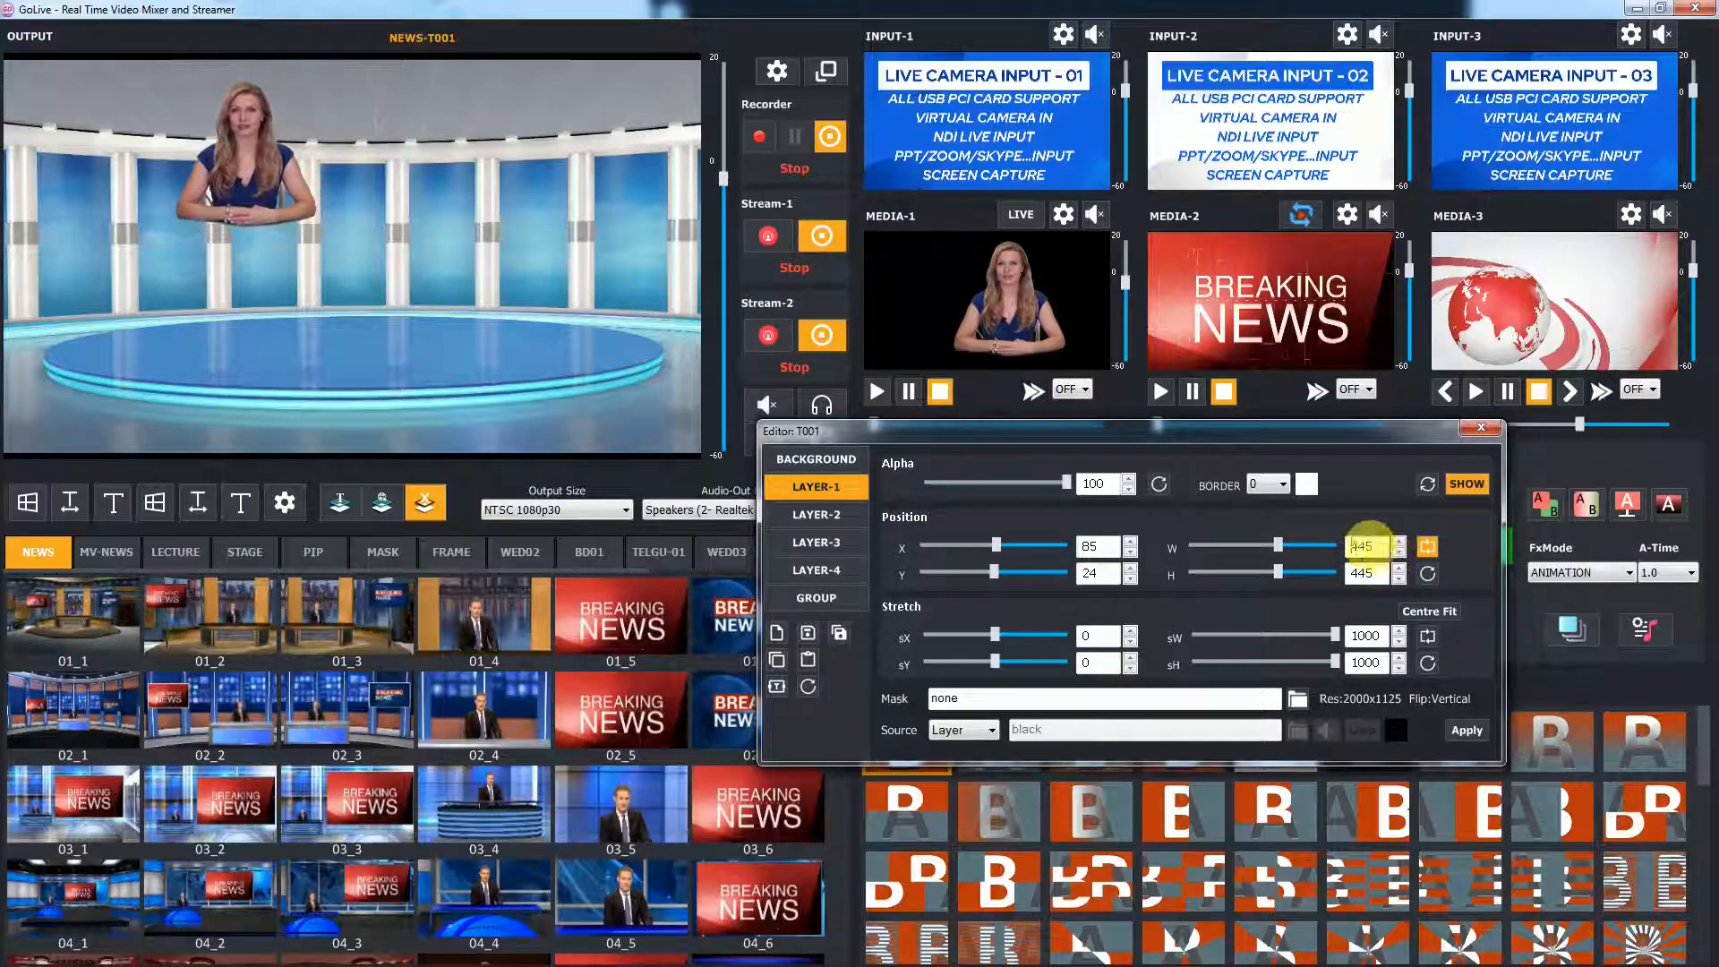
Reset and show Layer-2, then shrink it and place it at the upper right, about X 682, Y 290, size 230
click(844, 517)
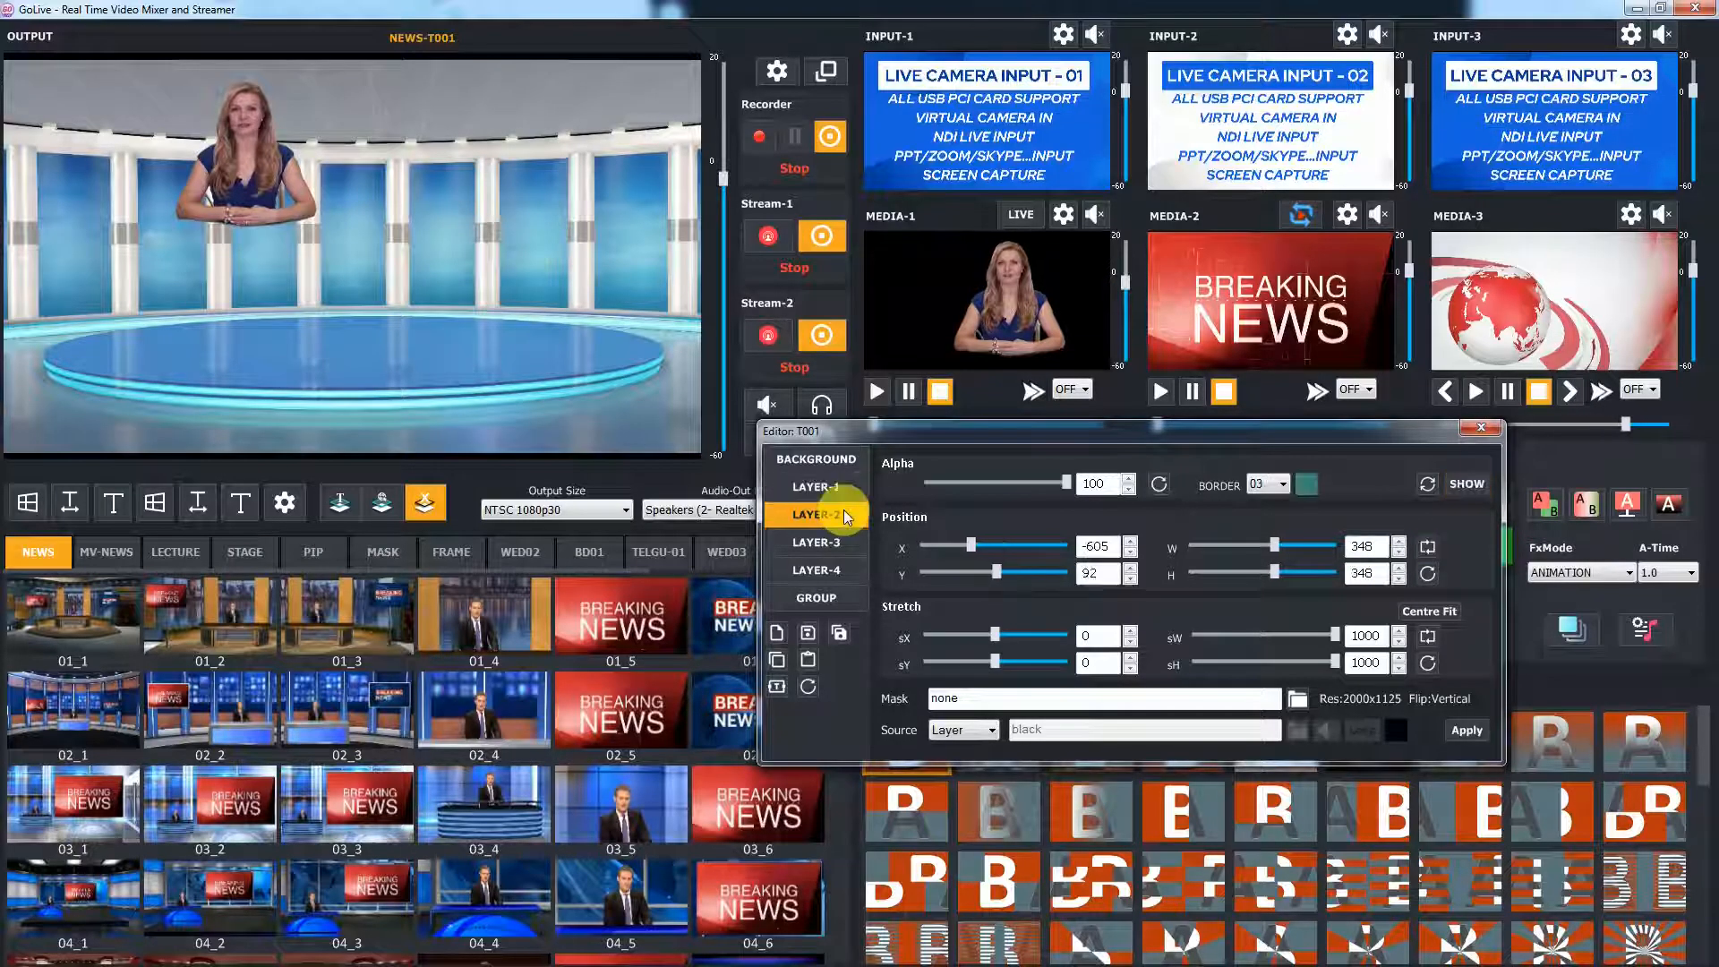
click(1426, 486)
click(1462, 485)
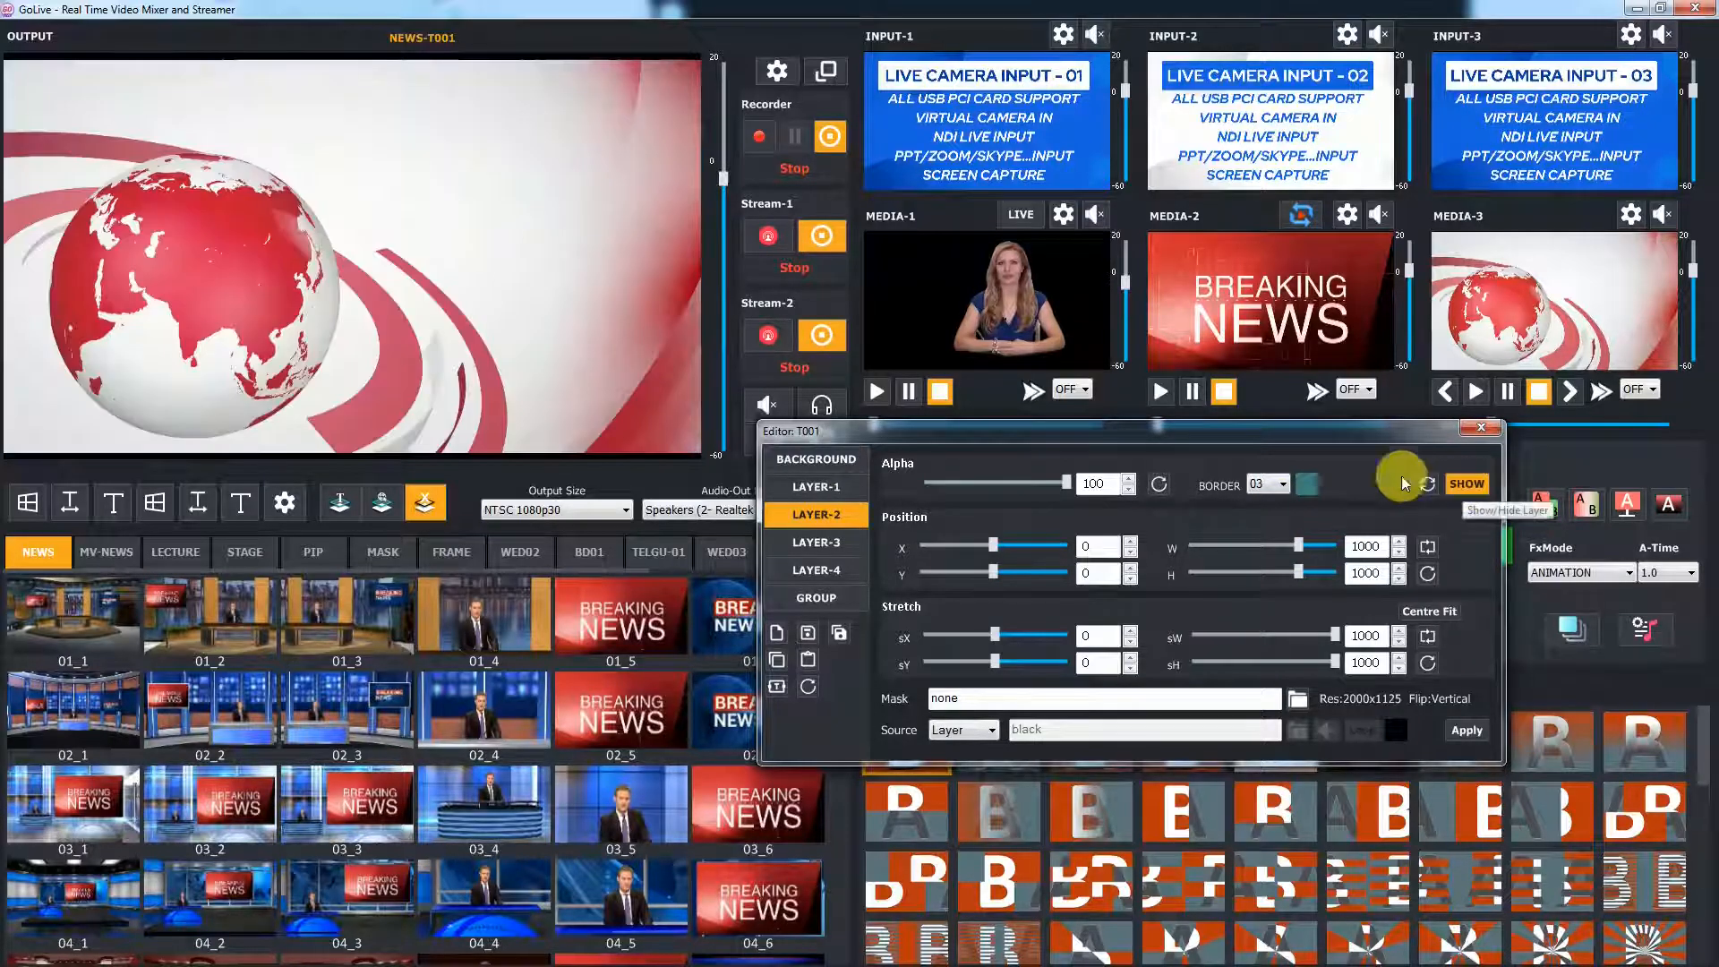
scroll(534, 350, down, 10)
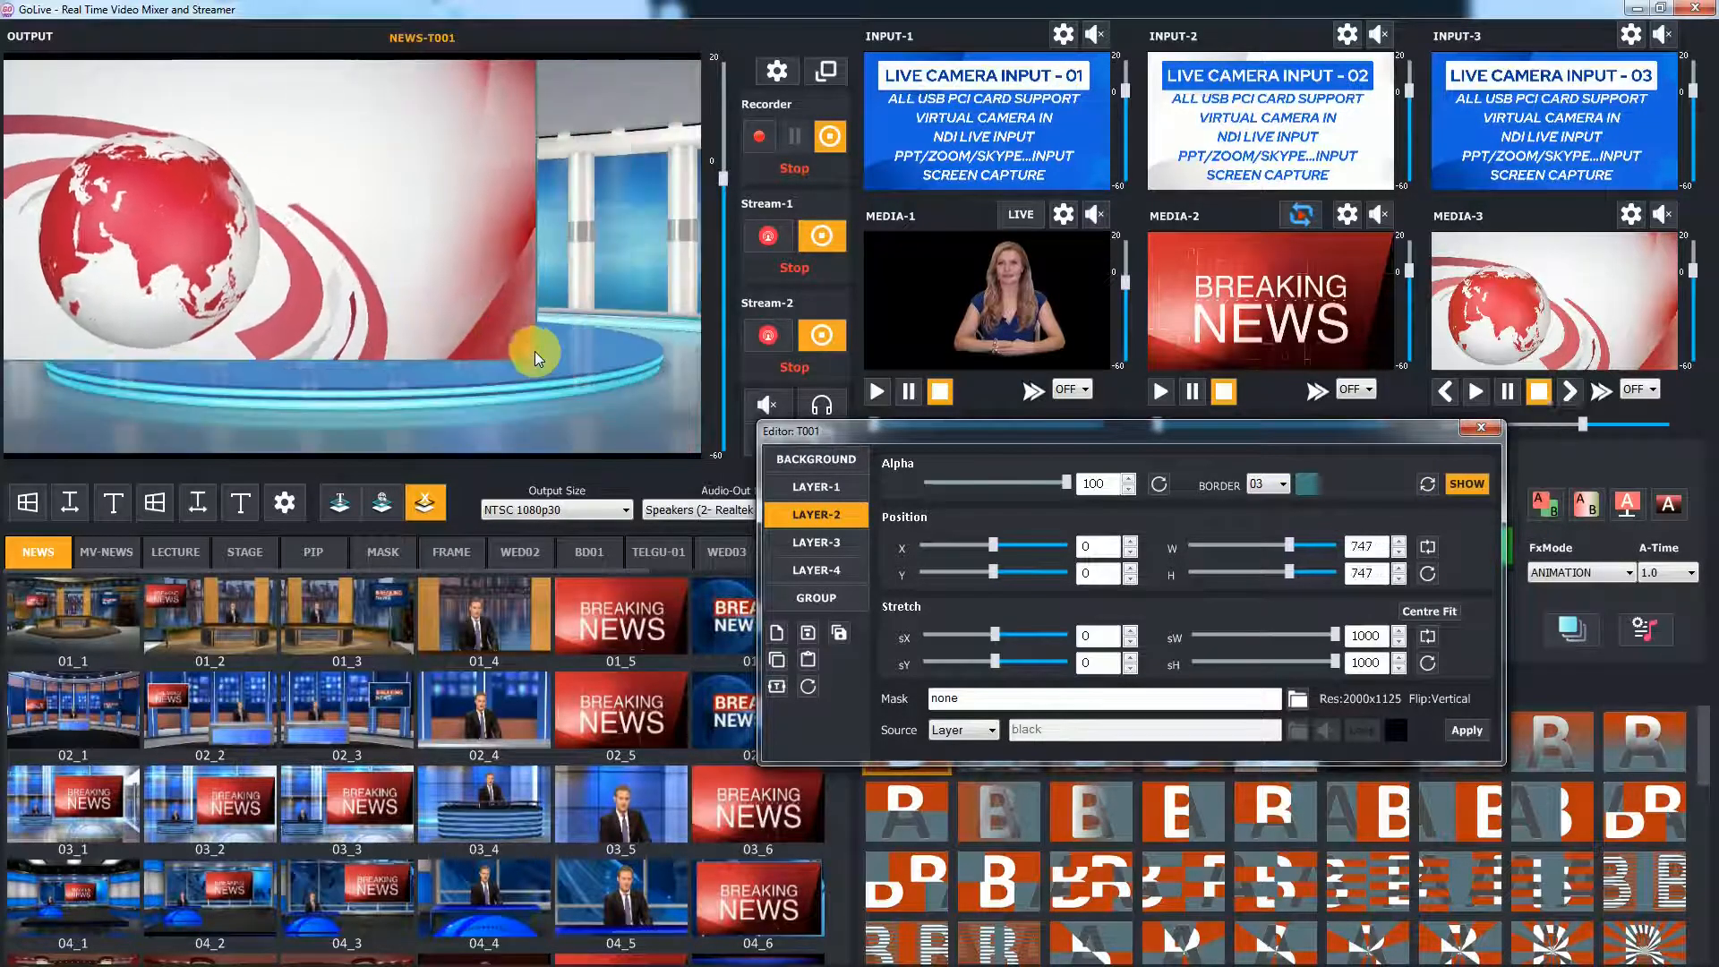
scroll(535, 351, down, 4)
drag(534, 349, 515, 249)
scroll(516, 249, down, 8)
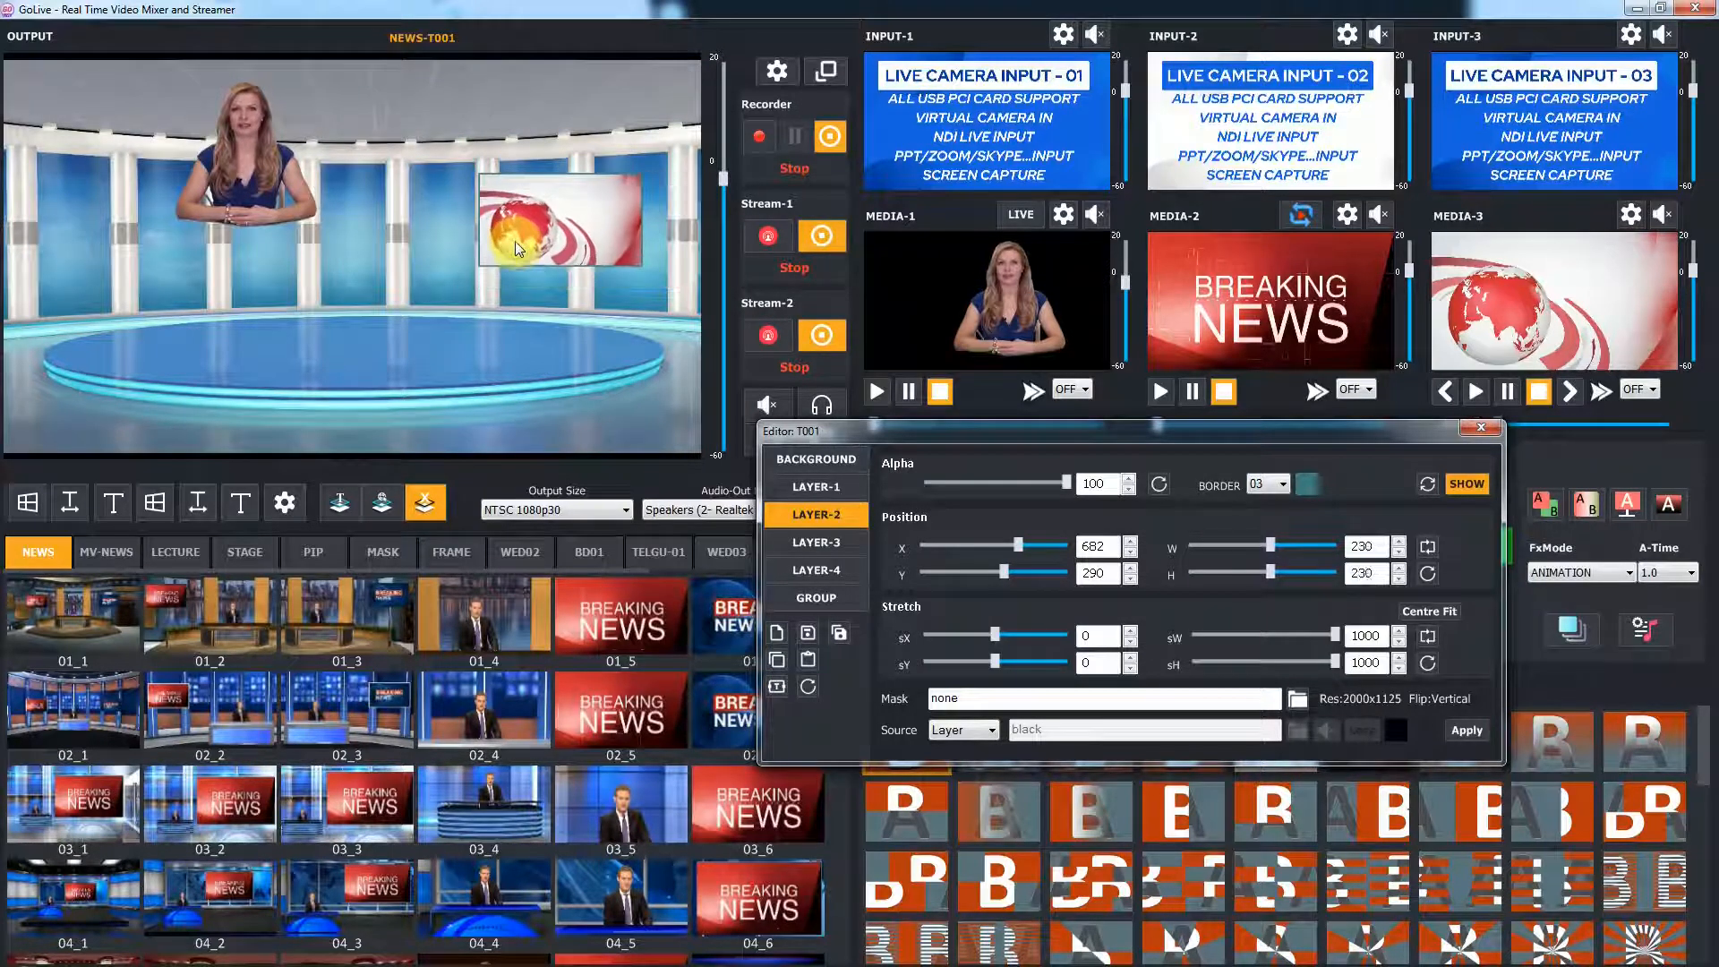
Set Layer-2's border colour to white
click(1307, 484)
click(1065, 498)
click(965, 721)
click(1306, 484)
click(1103, 587)
click(966, 716)
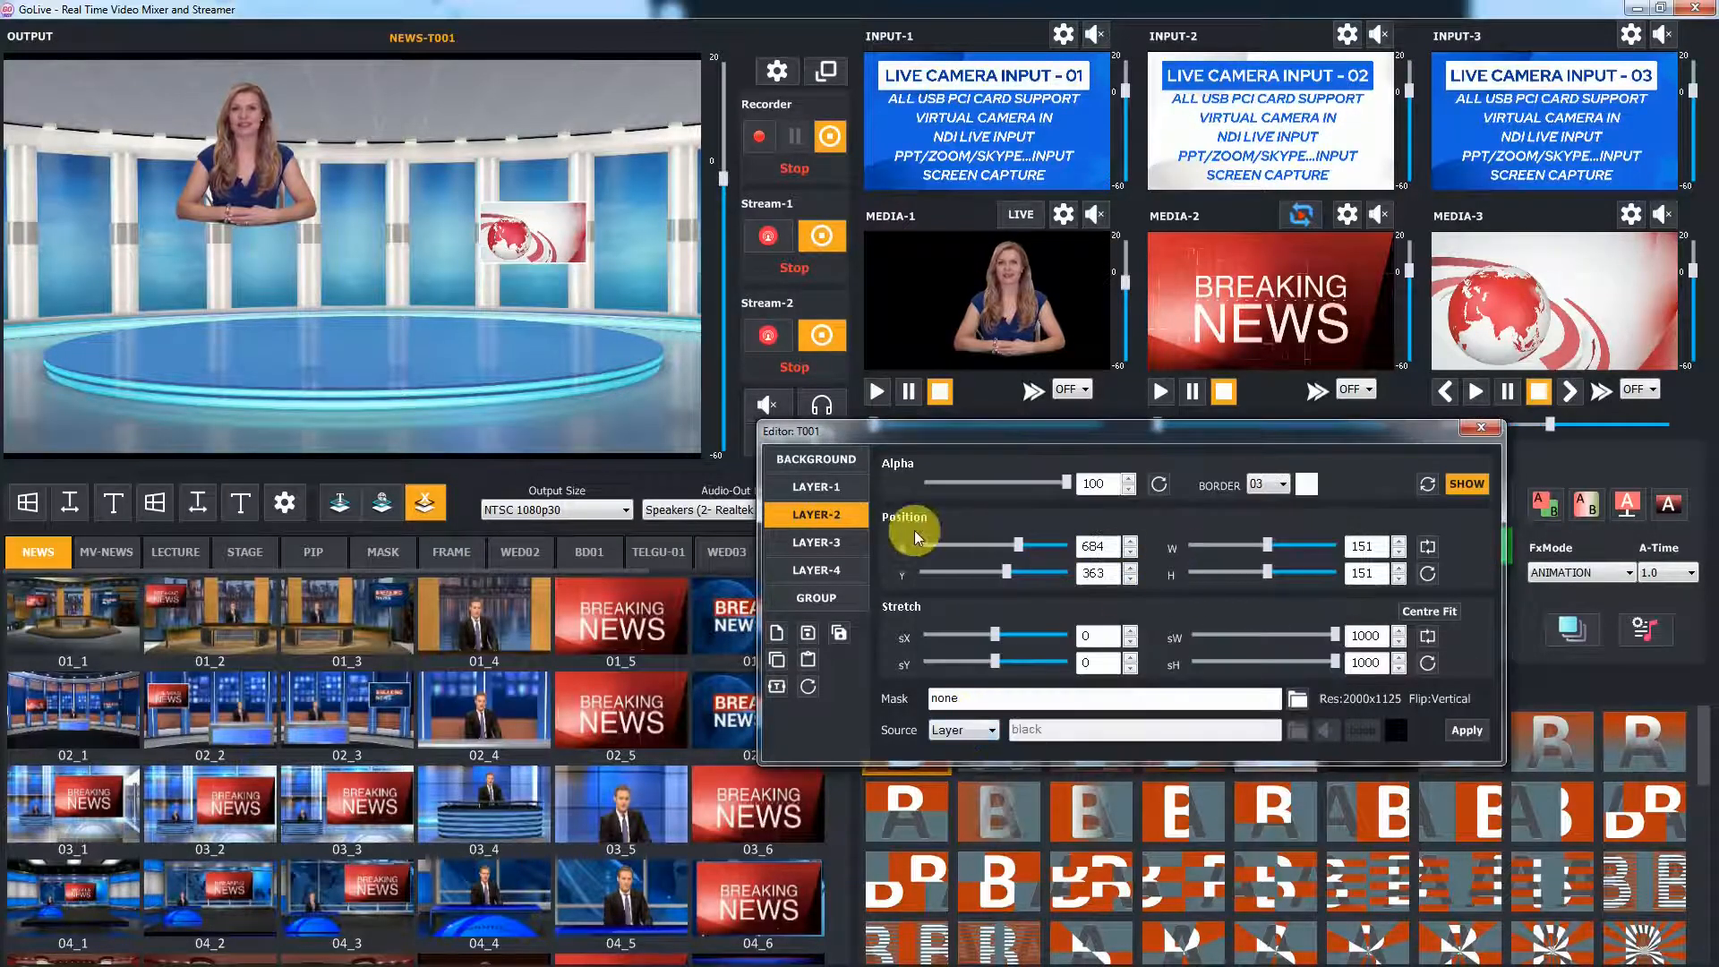
Reset and show Layer-3, then shrink it and place it at the left, about X 165, Y 365, size 155
click(837, 542)
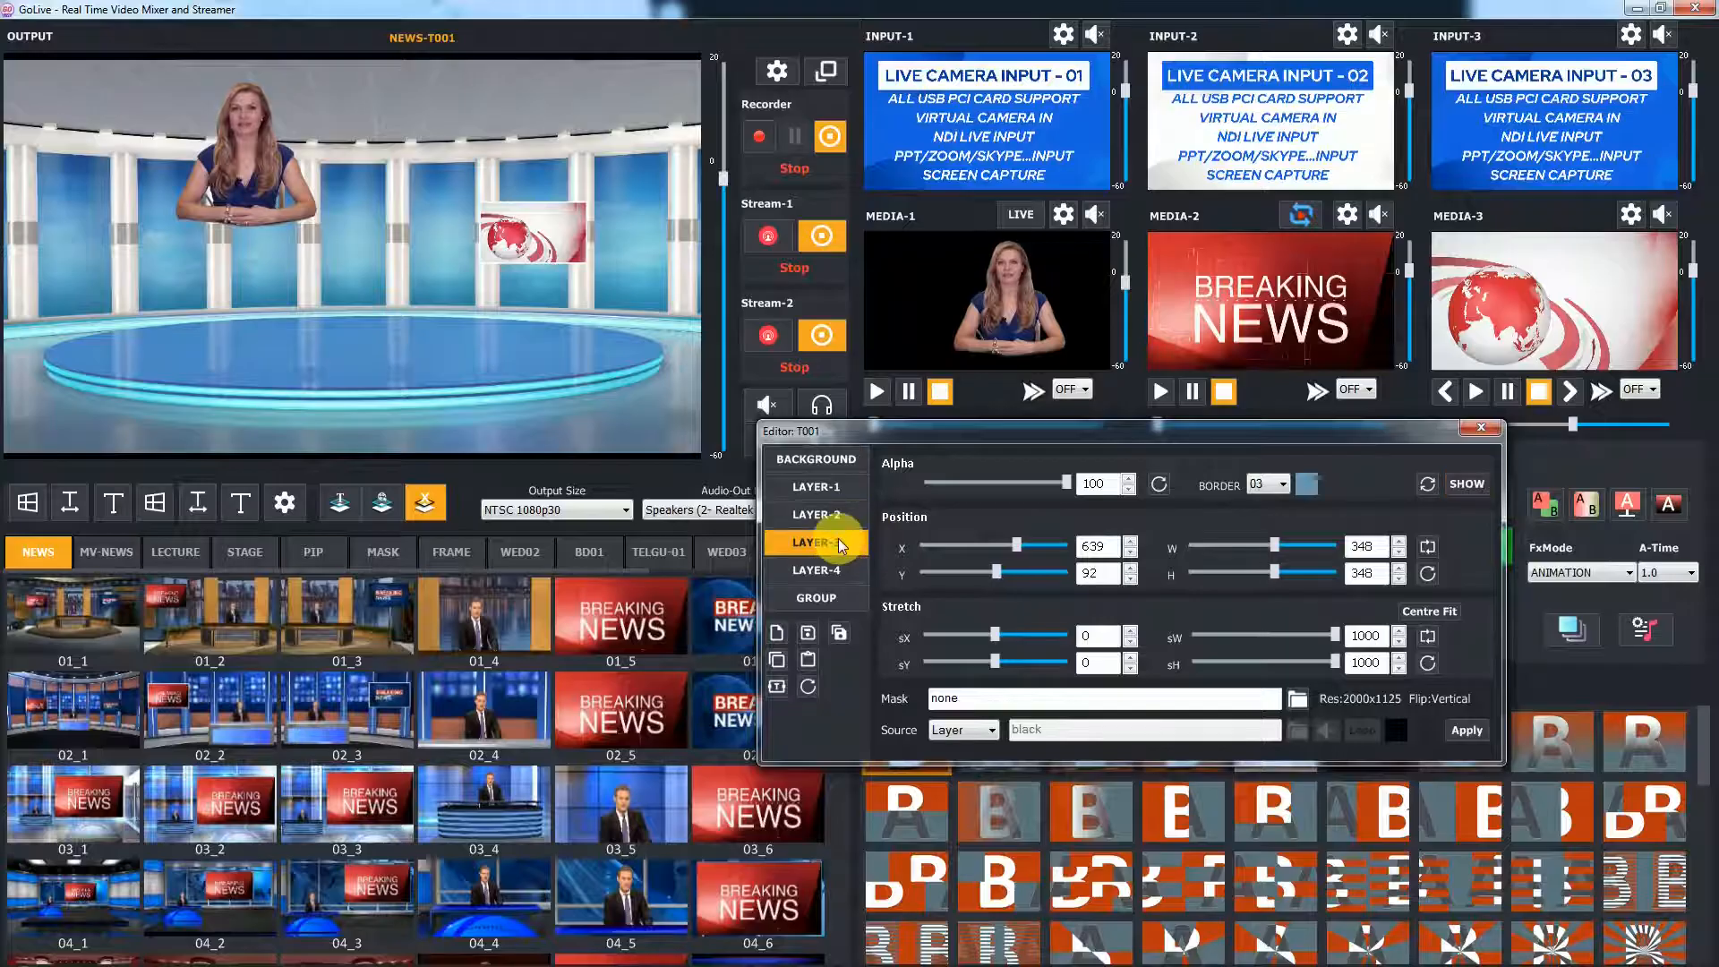
click(1425, 486)
click(1461, 485)
scroll(480, 365, down, 7)
scroll(487, 372, down, 7)
drag(111, 111, 181, 249)
scroll(197, 310, down, 4)
scroll(179, 246, down, 2)
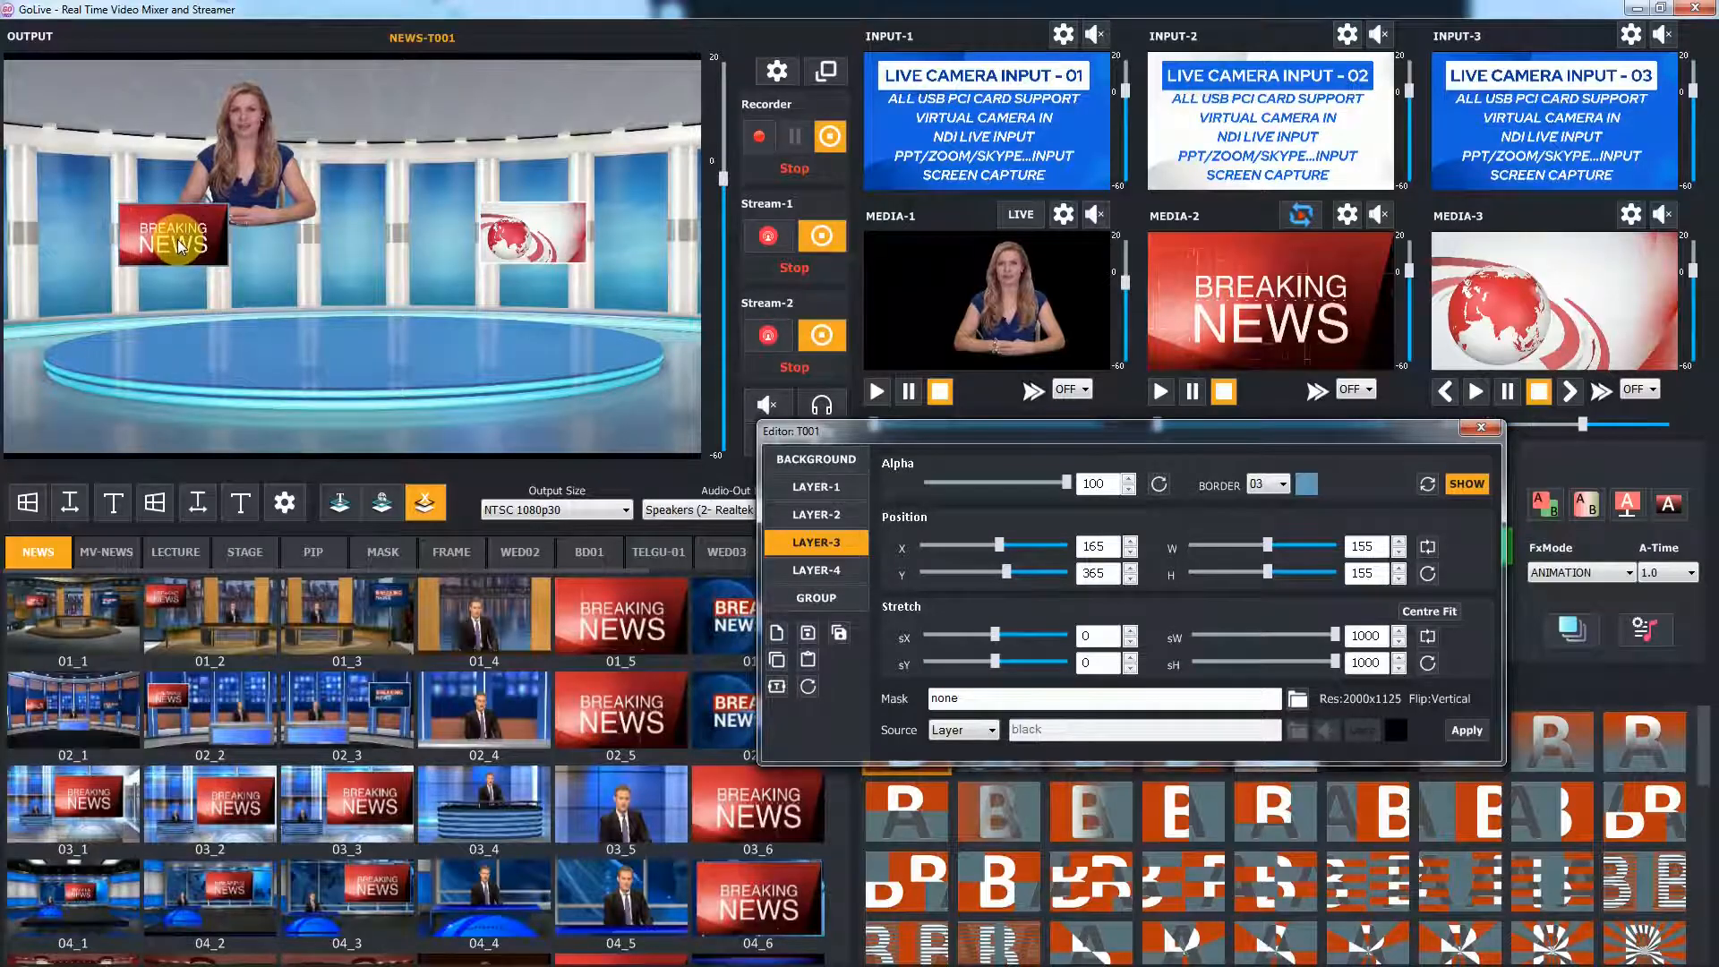
Copy Layer-2's position and size settings and paste them onto Layer-3
click(846, 517)
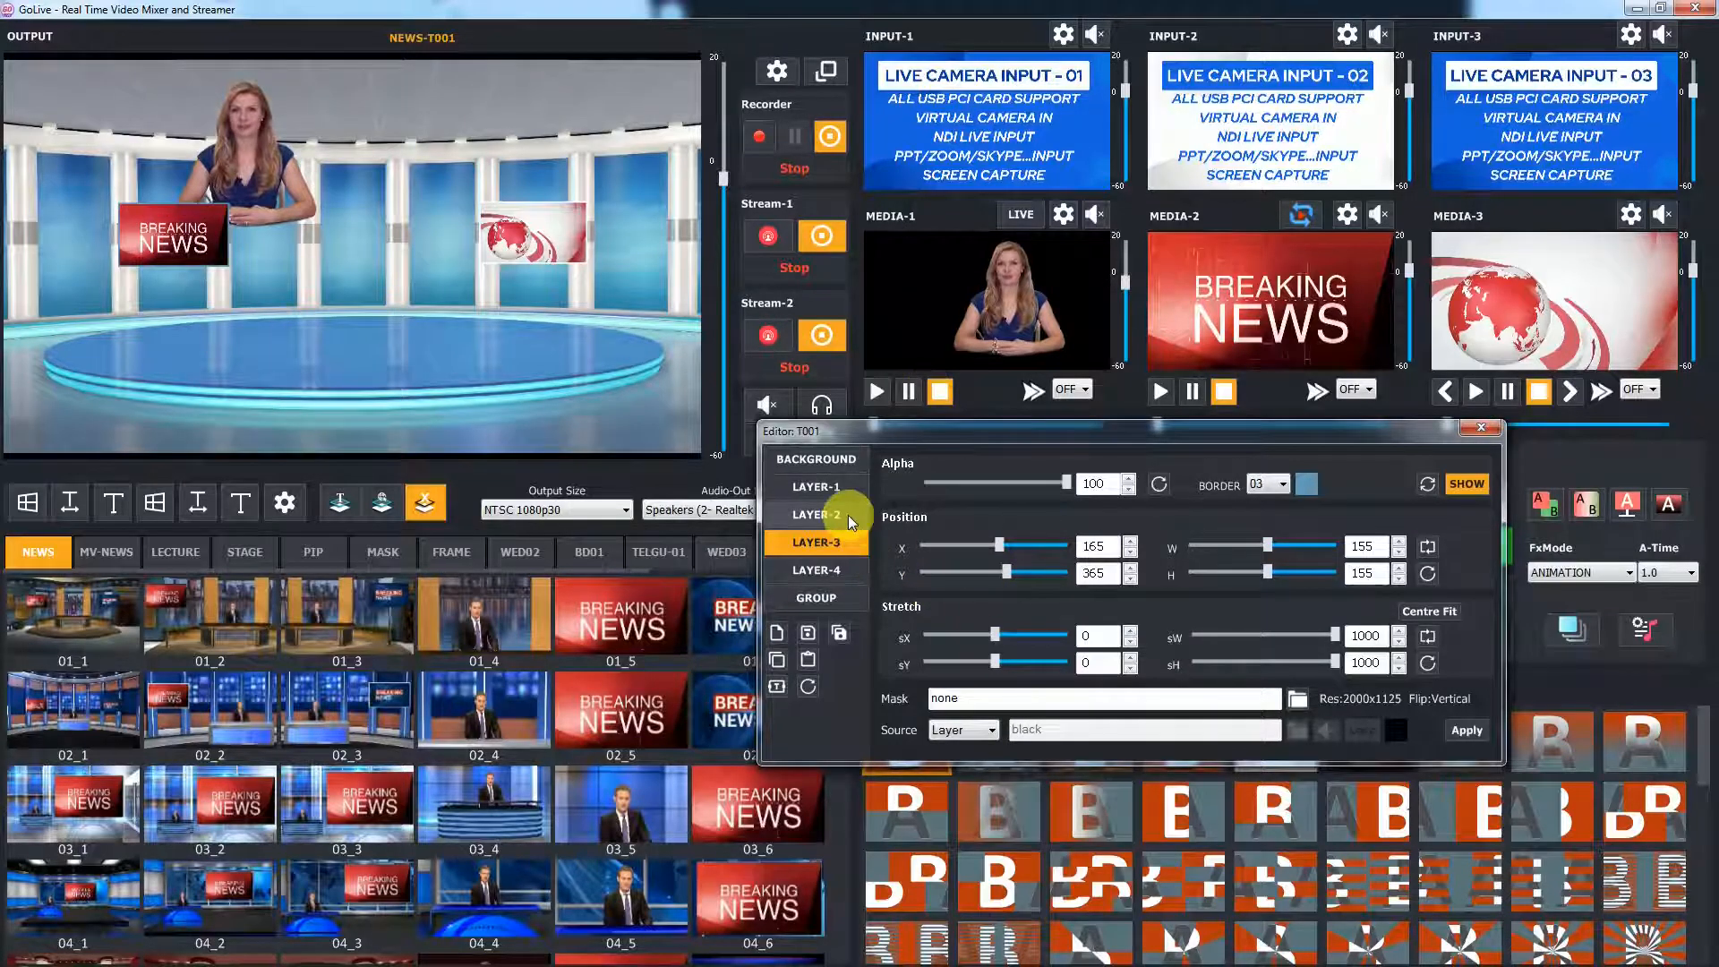
click(777, 661)
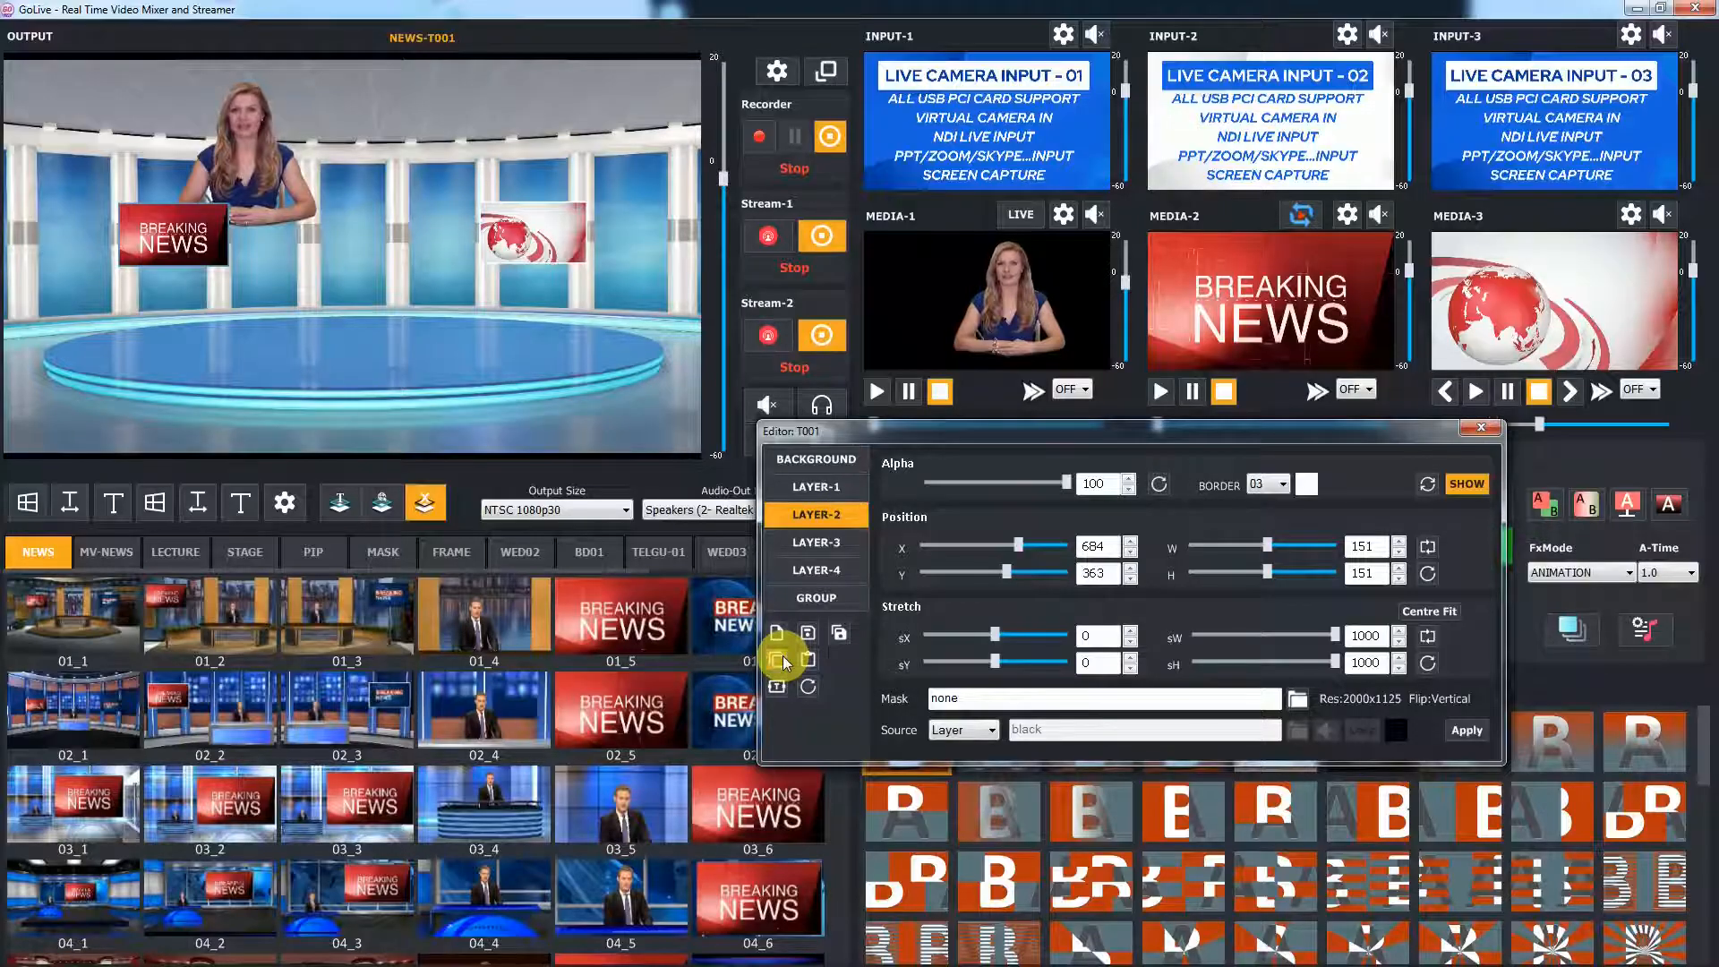
click(835, 543)
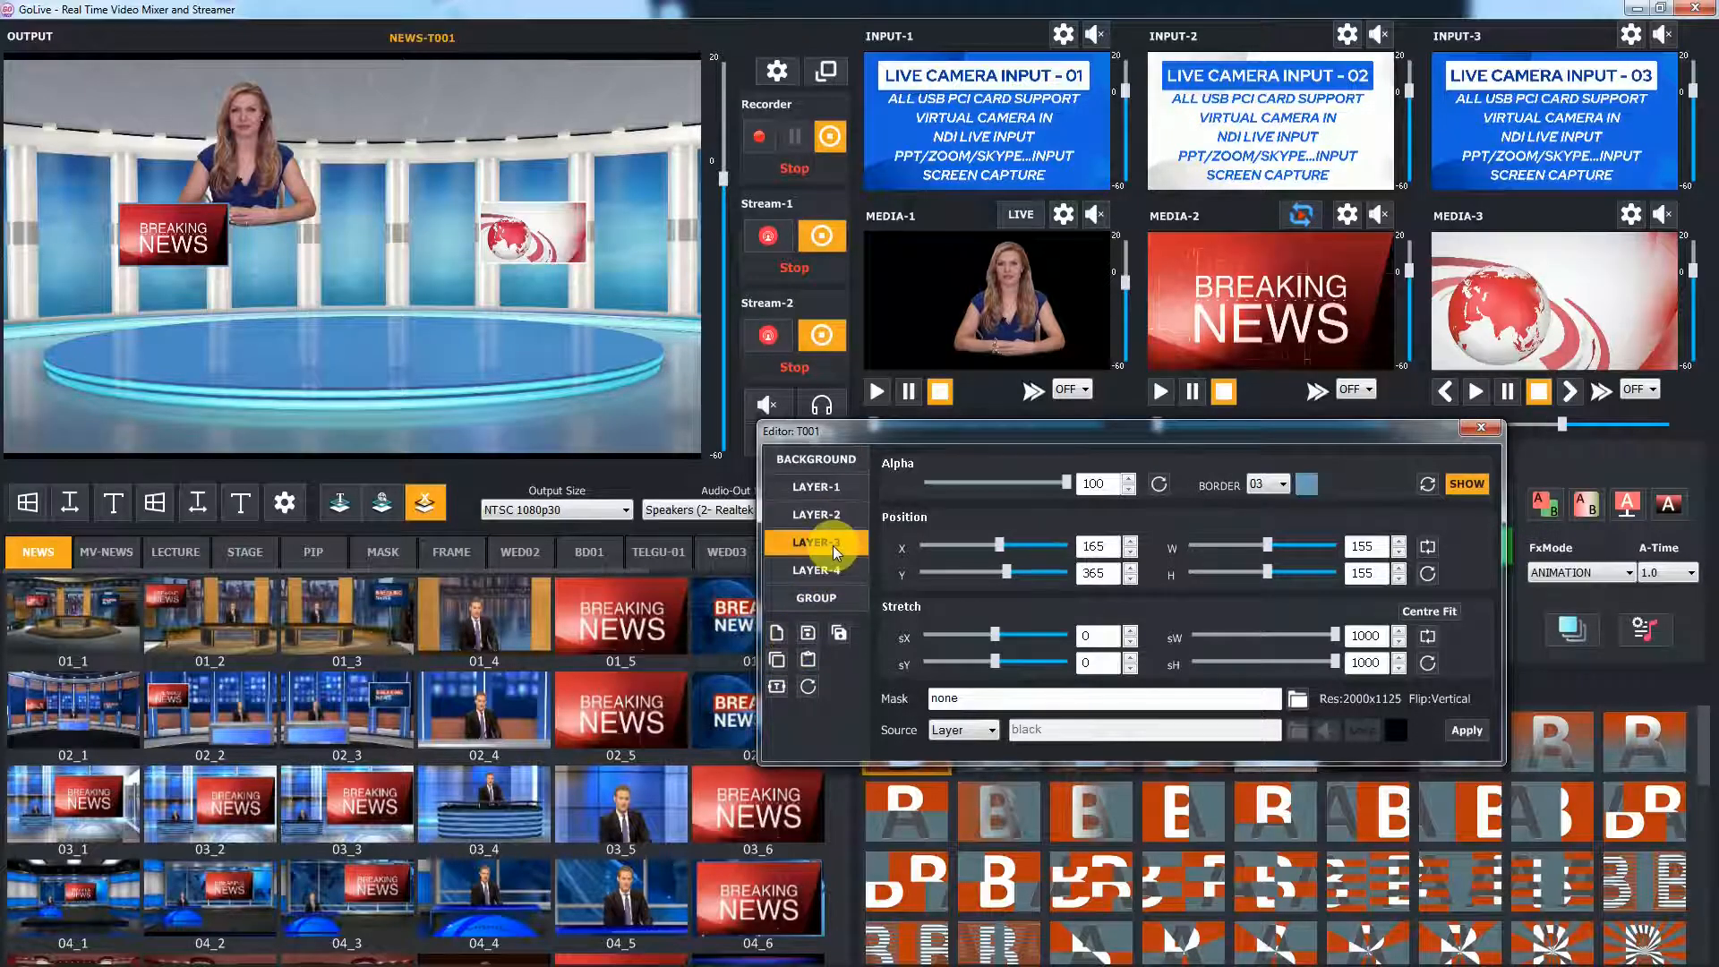
click(808, 662)
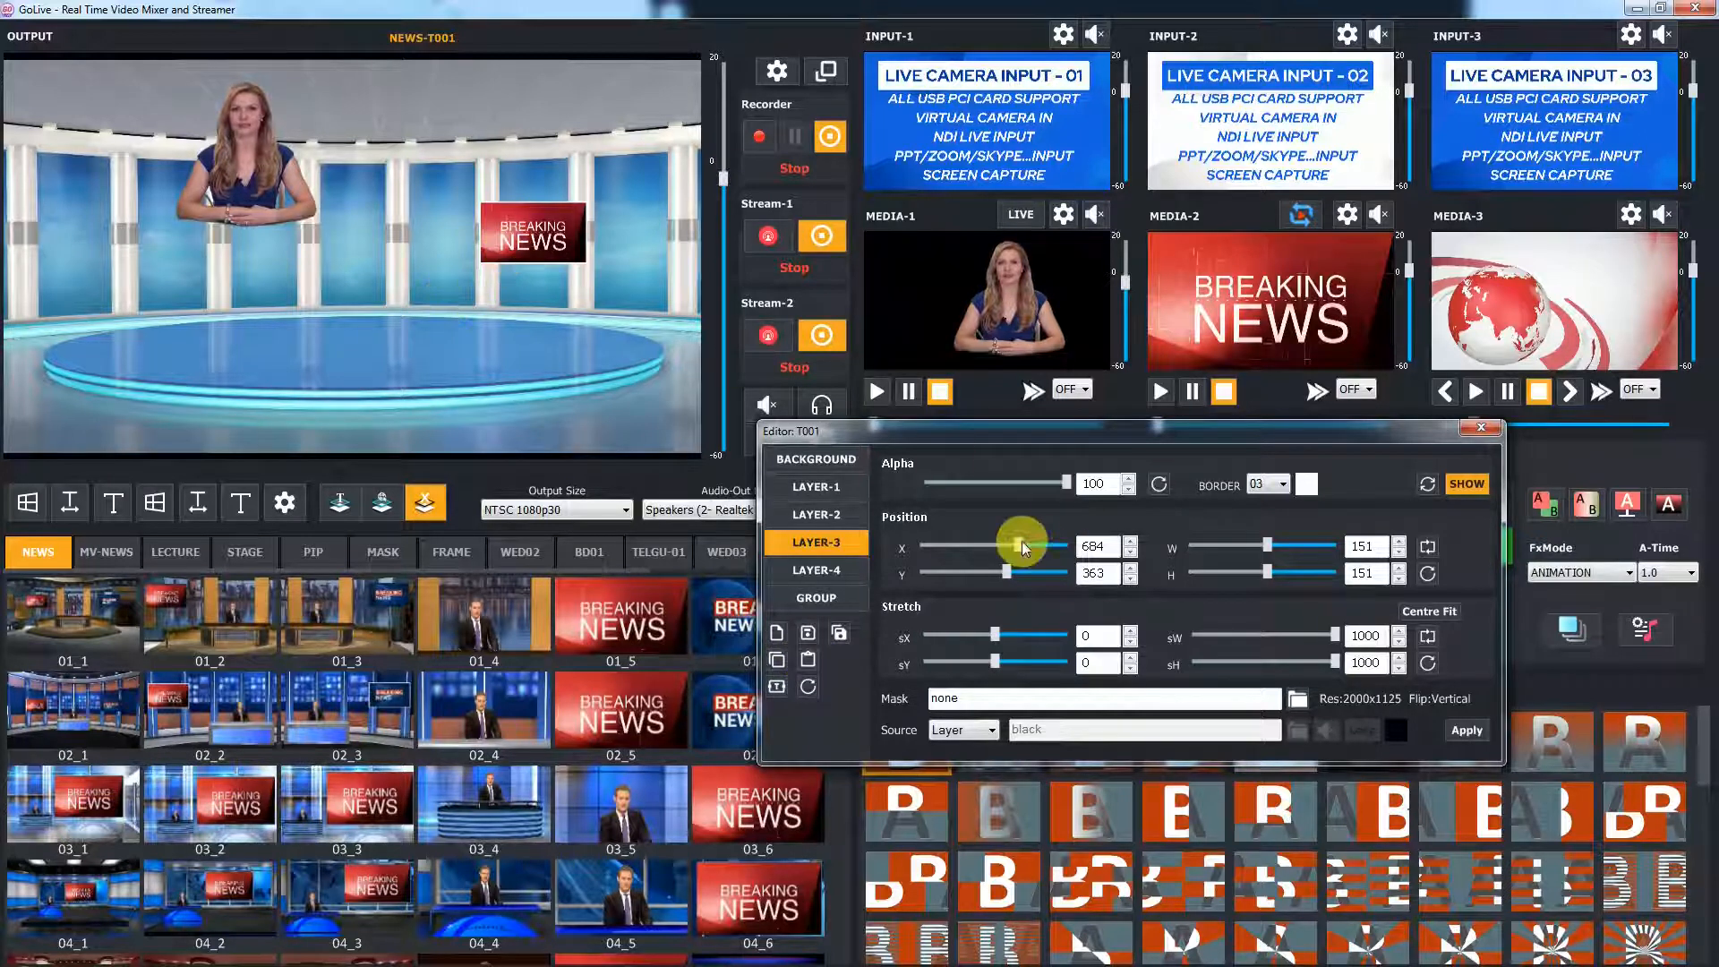
Move Layer-3 back to the left side with X set to 165
drag(1017, 545, 999, 545)
scroll(1118, 554, up, 1)
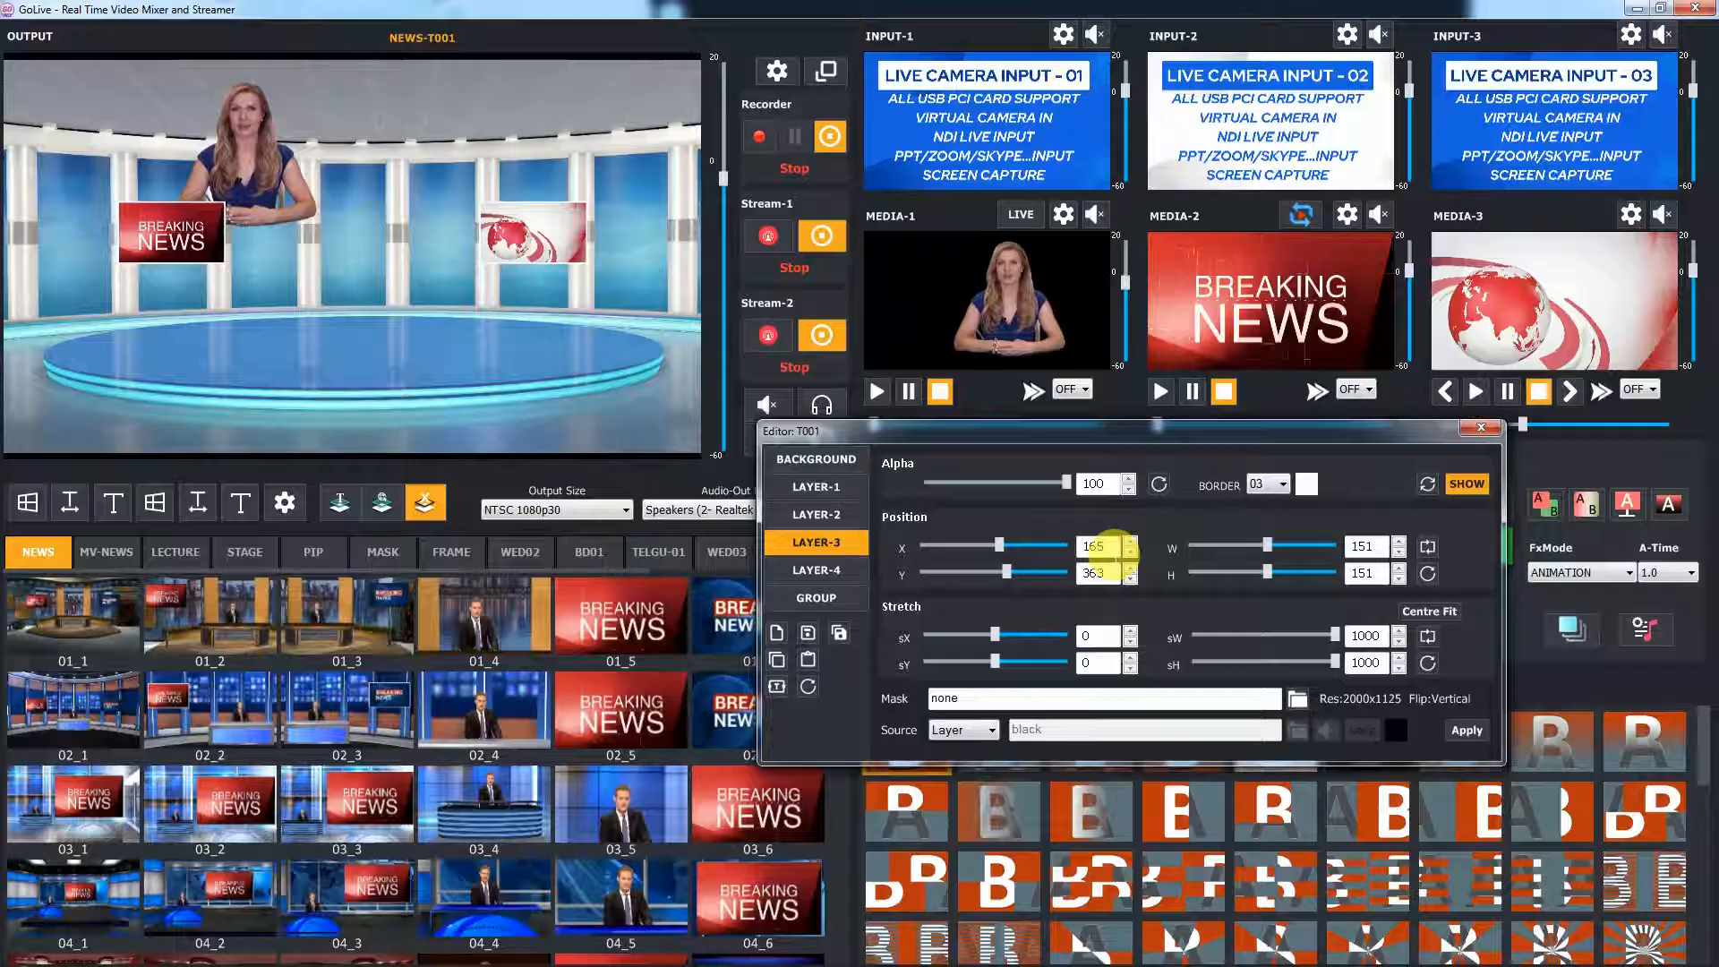
Select Layer-4, reset its position and size settings, and show it
click(815, 486)
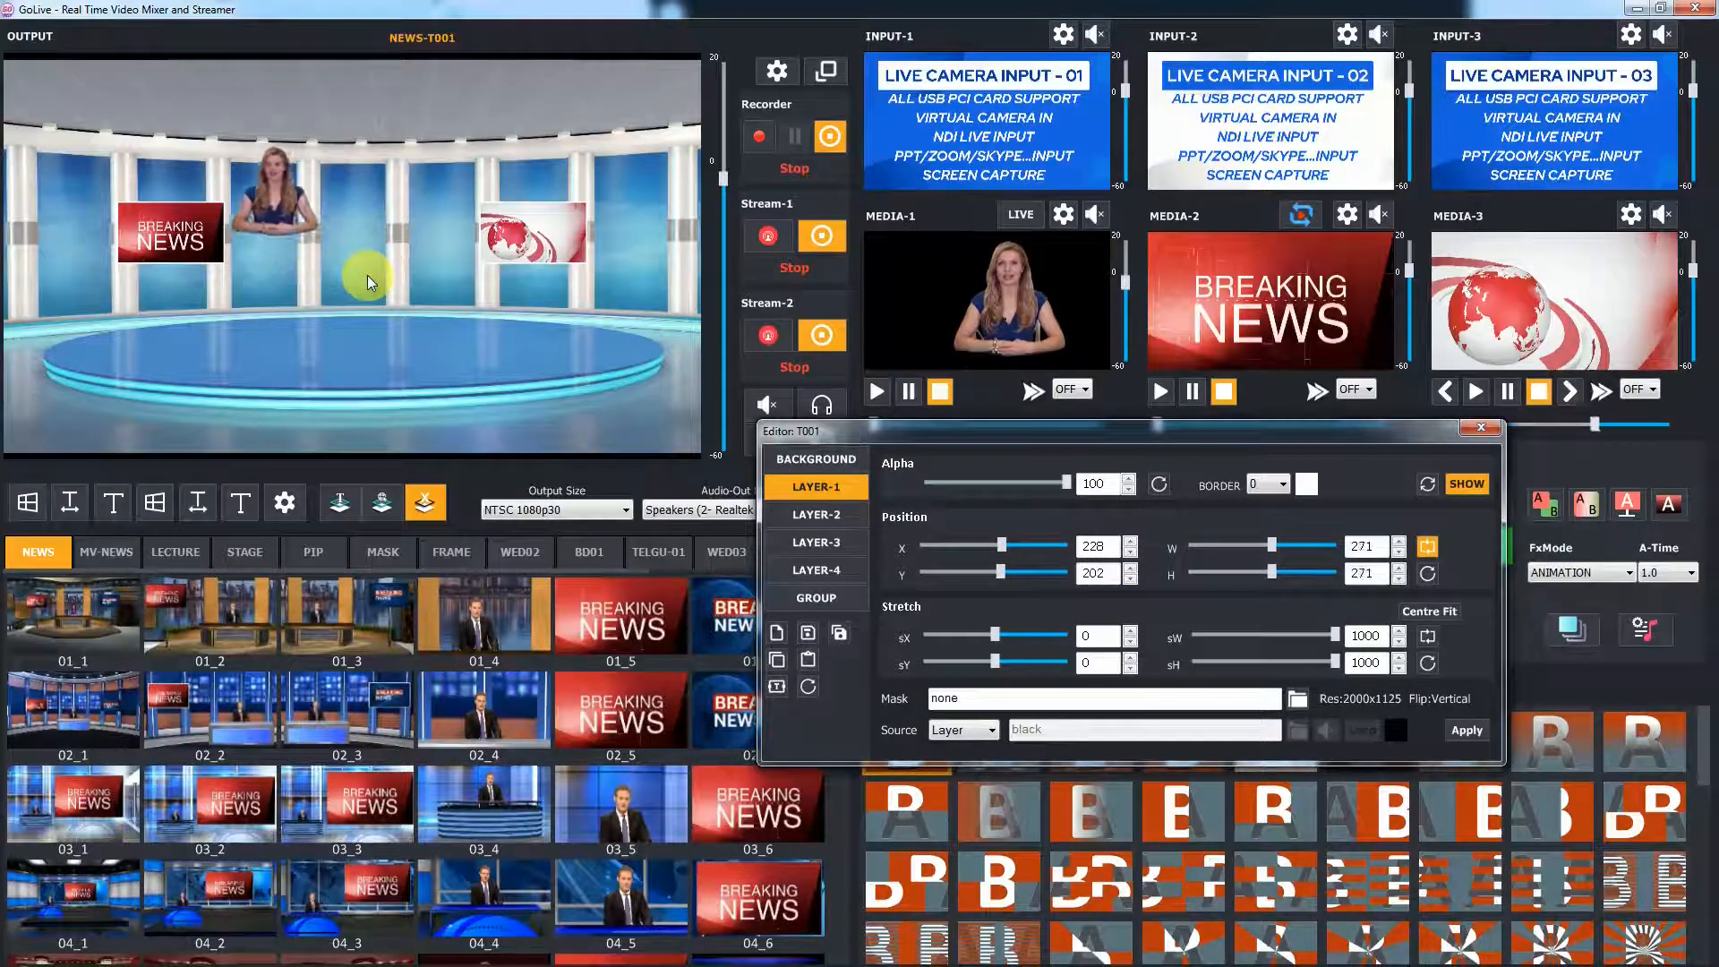
click(816, 570)
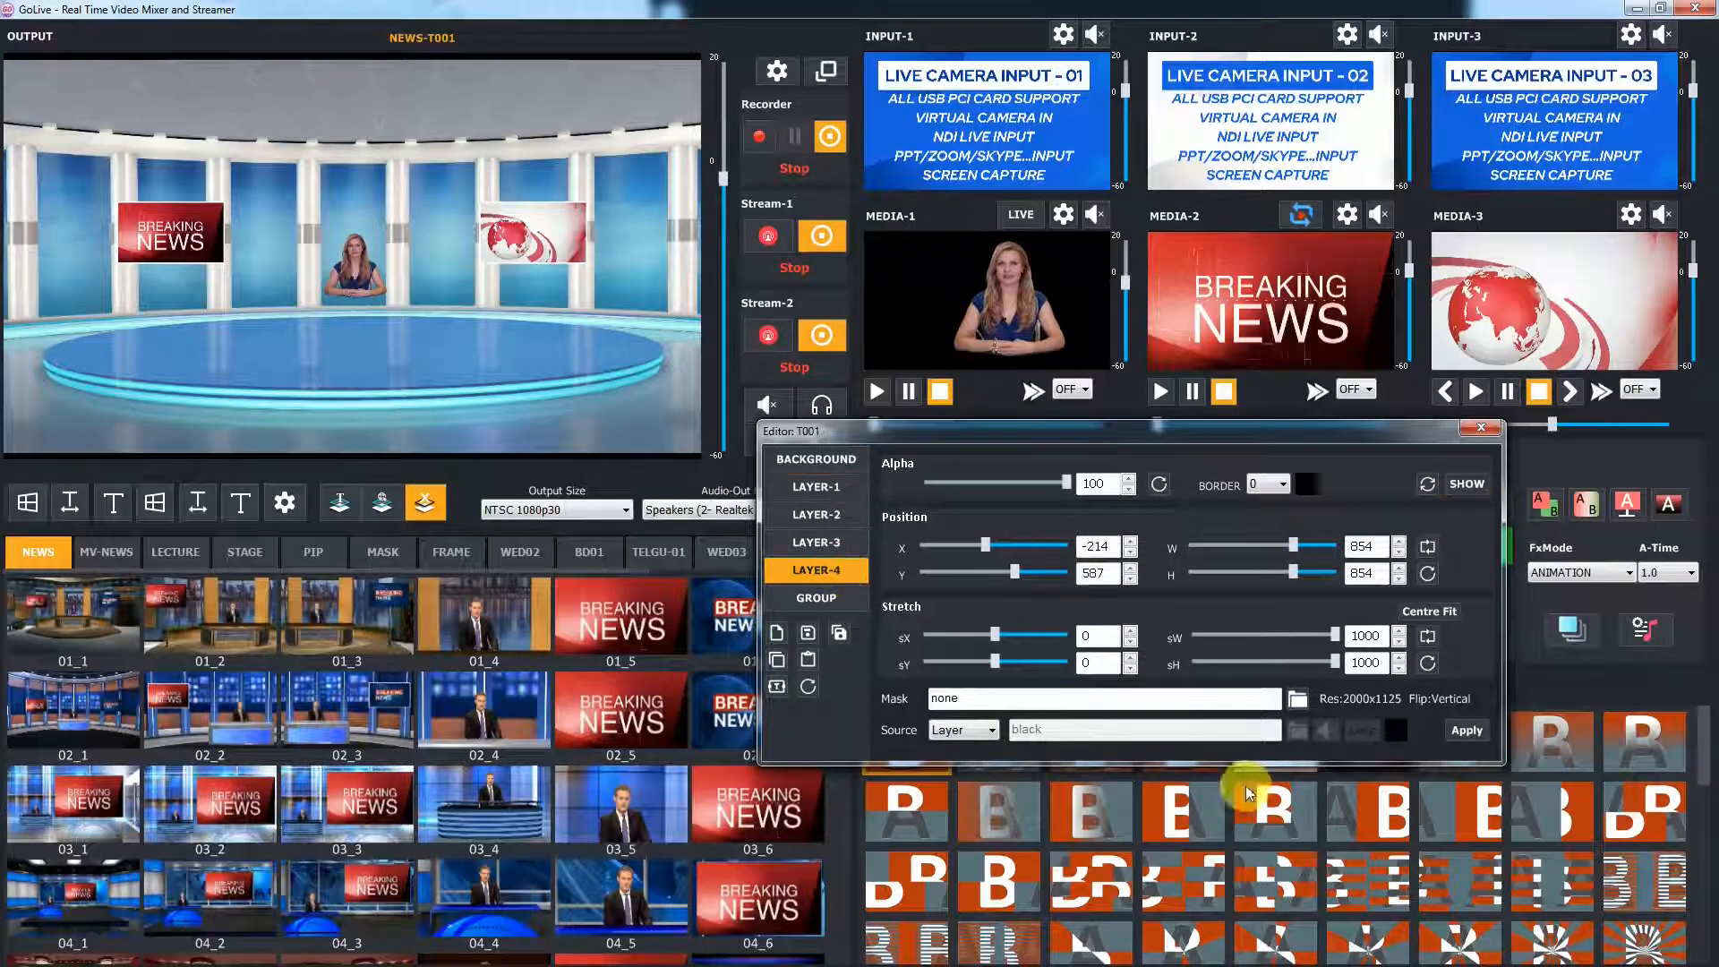
click(1419, 485)
click(1450, 486)
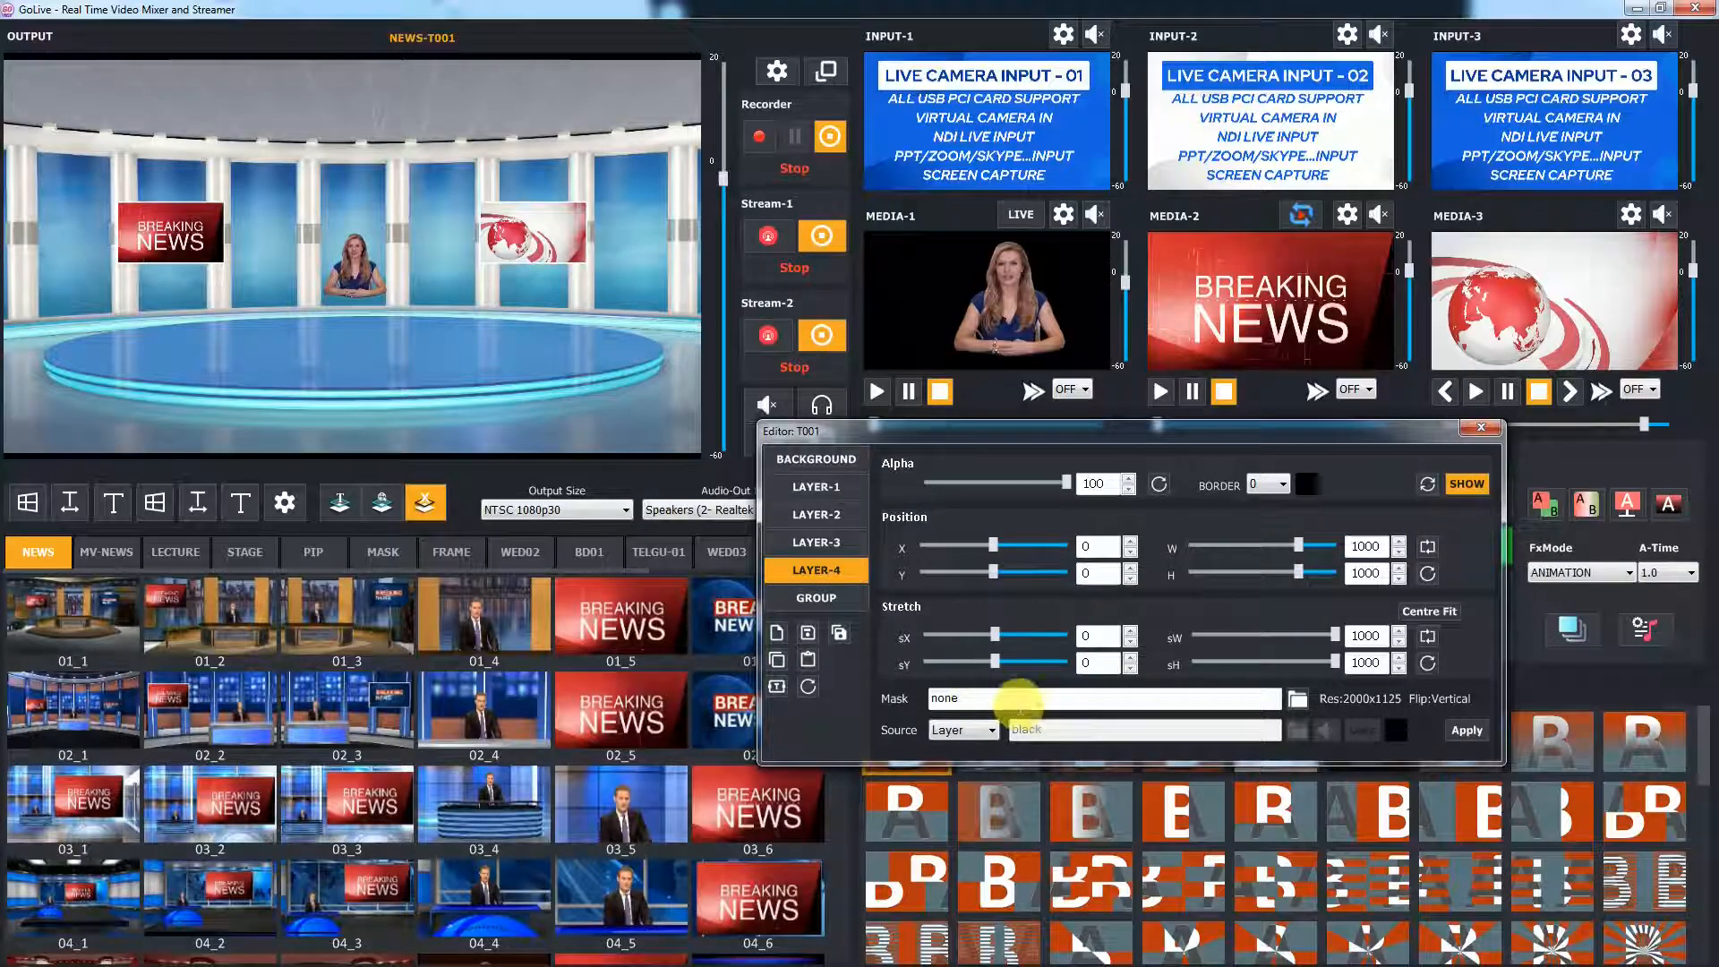
Set Layer-4's source to the custom image DSK1 (1).png and apply it
click(986, 732)
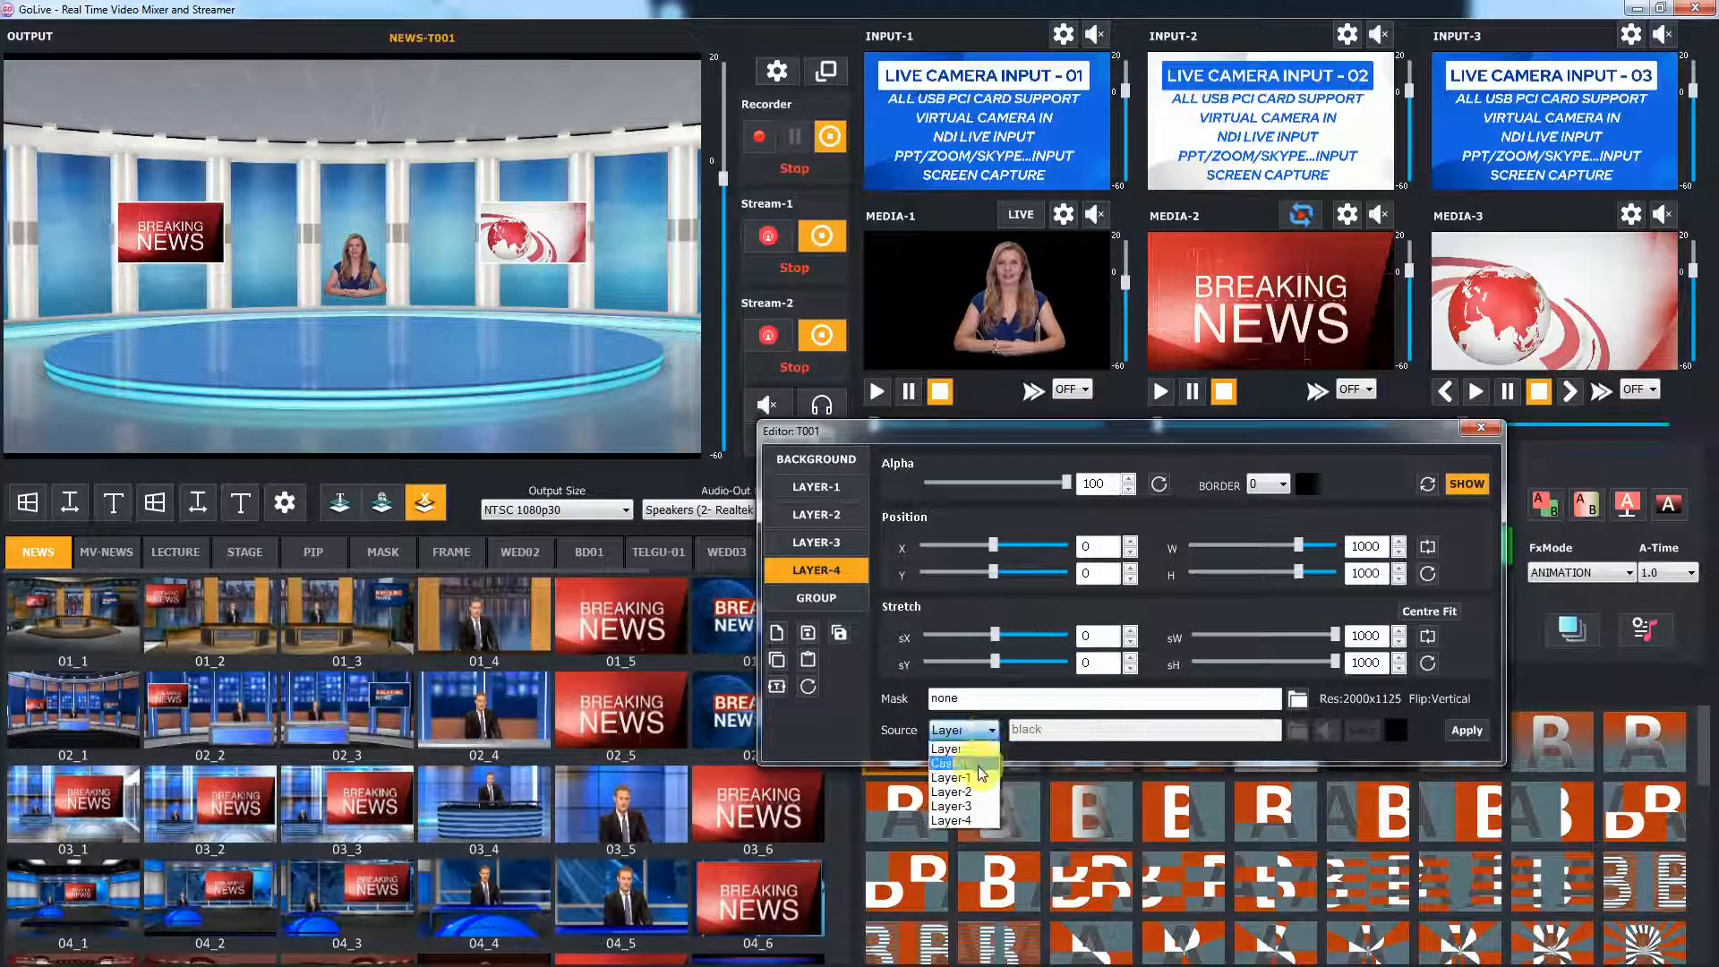
click(975, 765)
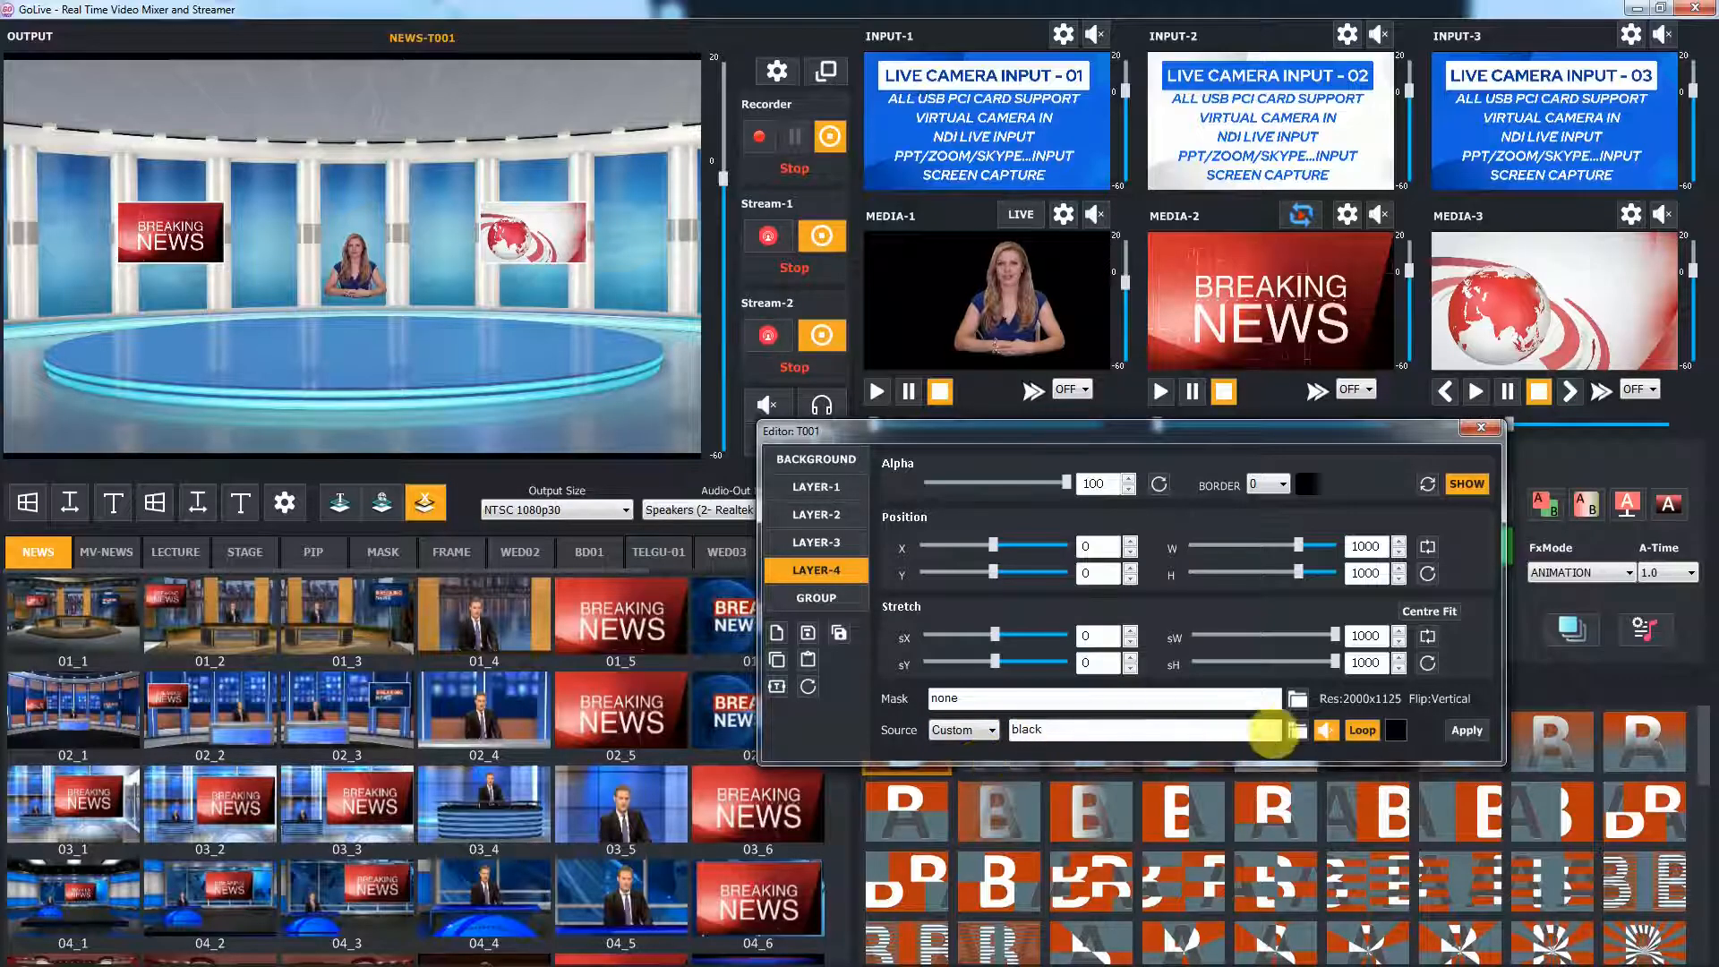
click(1297, 730)
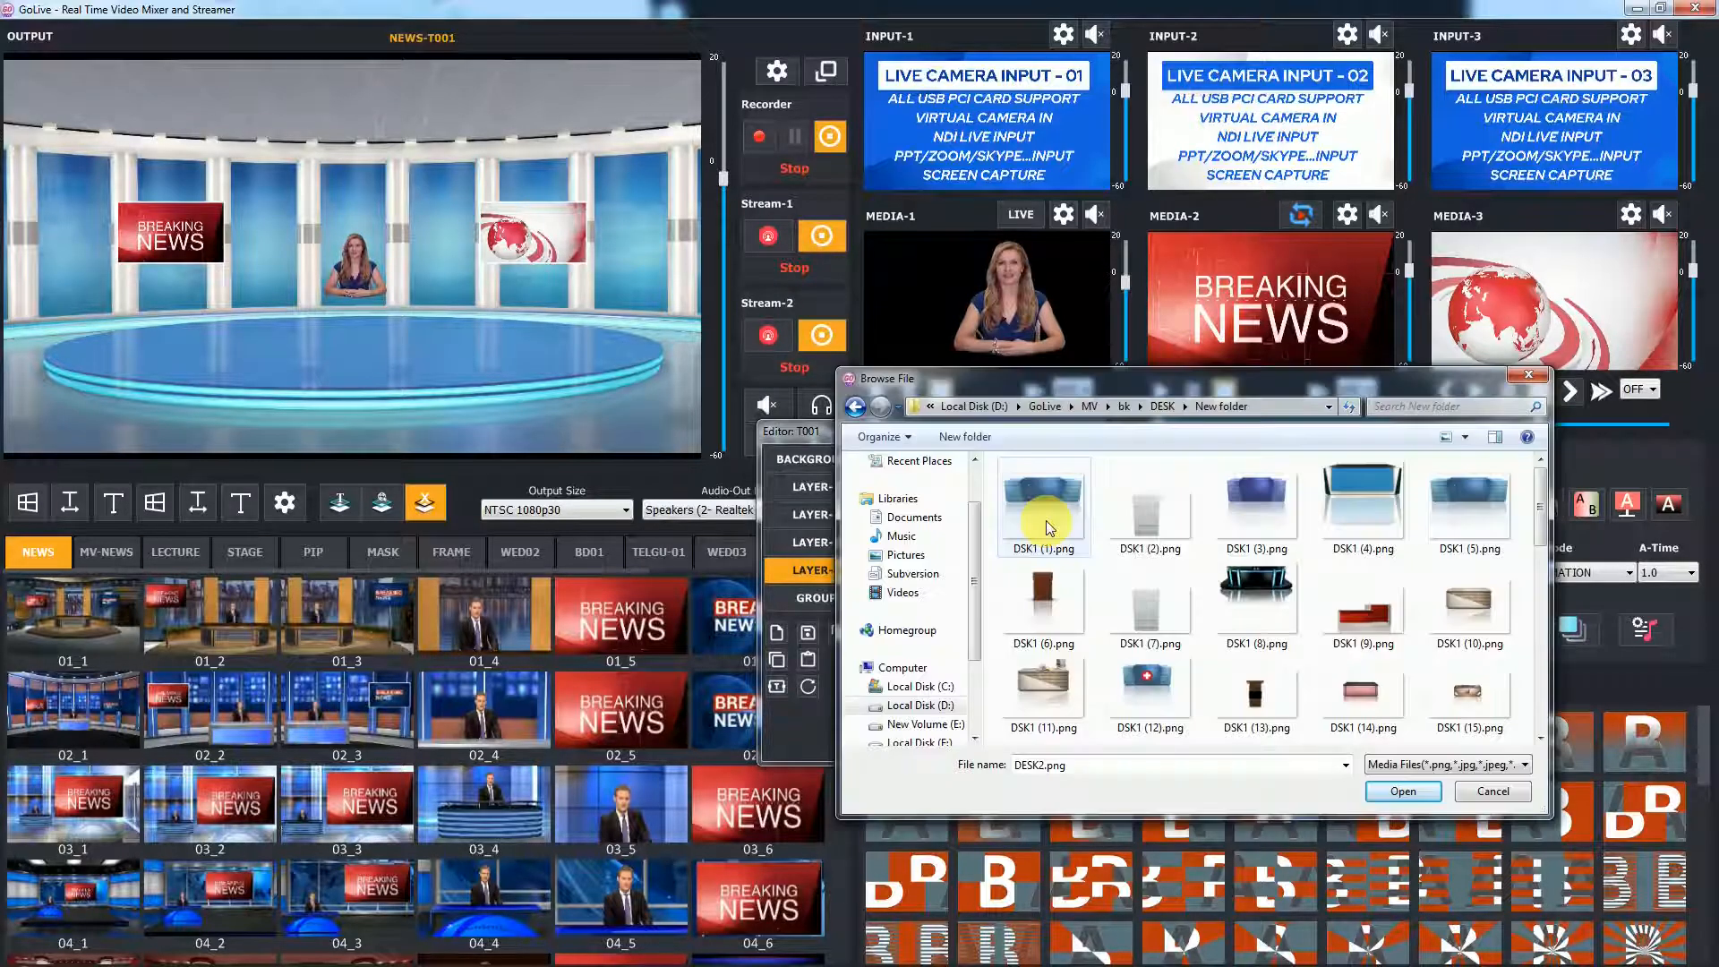
double_click(1045, 519)
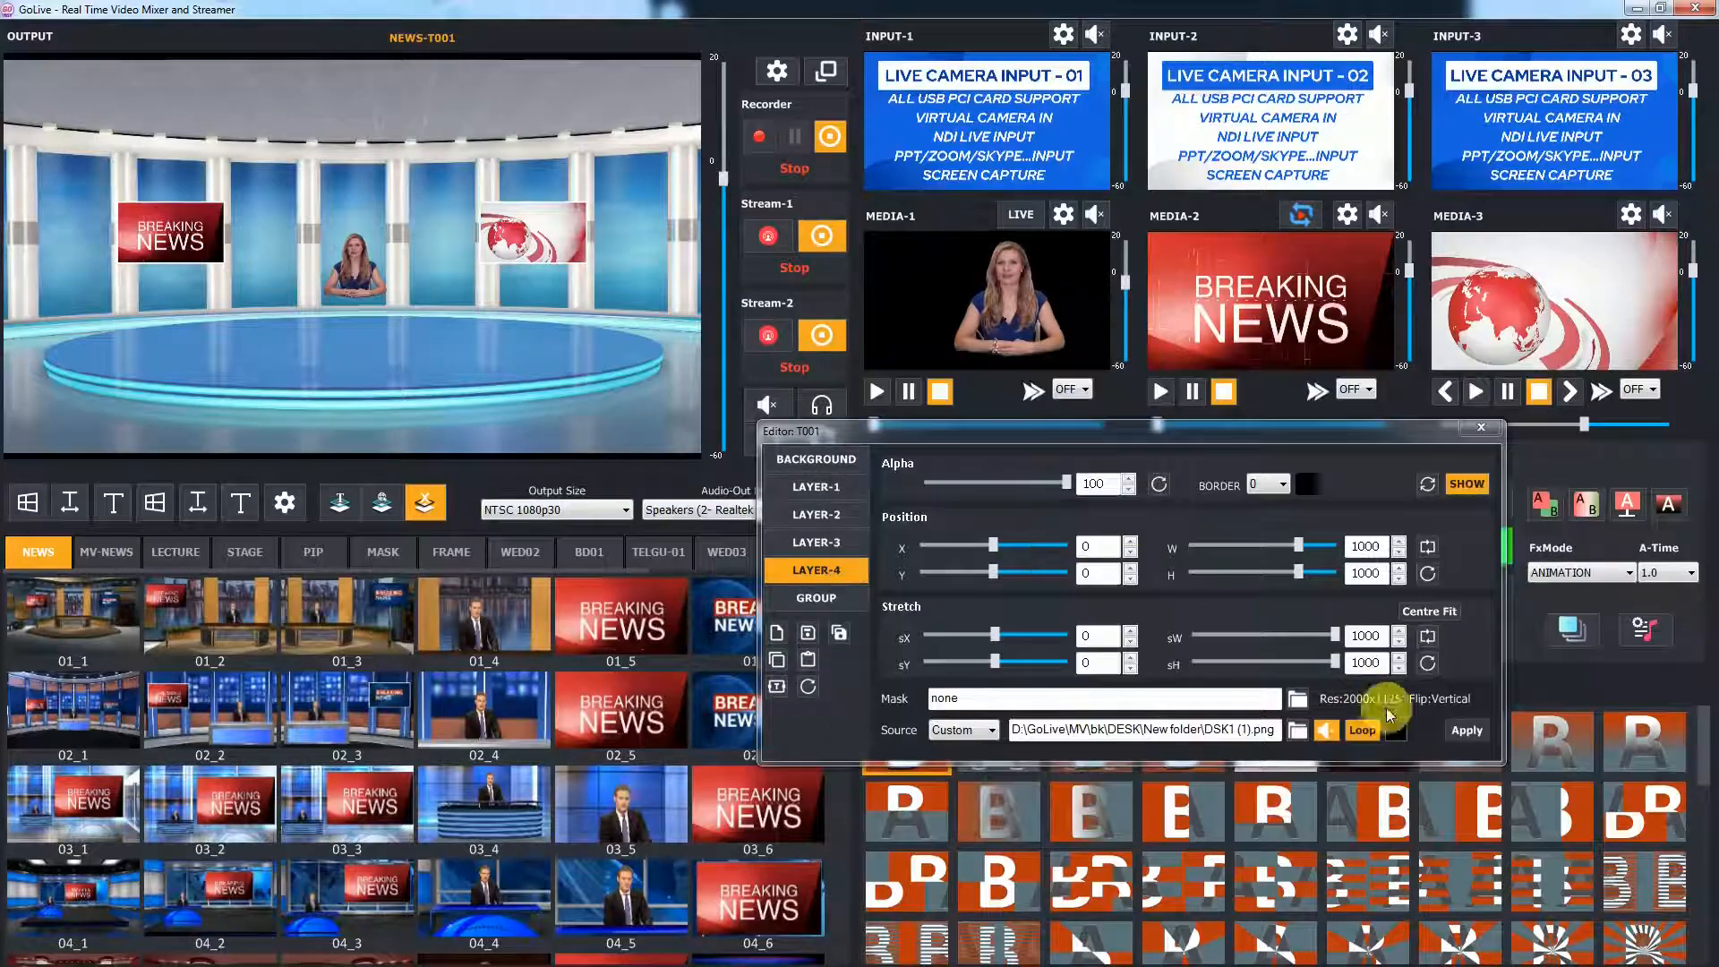
click(1466, 730)
Scale and move the desk layer under the presenter to about X 269, Y 563, size 456, then close the editor
scroll(378, 179, down, 10)
drag(244, 163, 365, 342)
scroll(365, 342, up, 1)
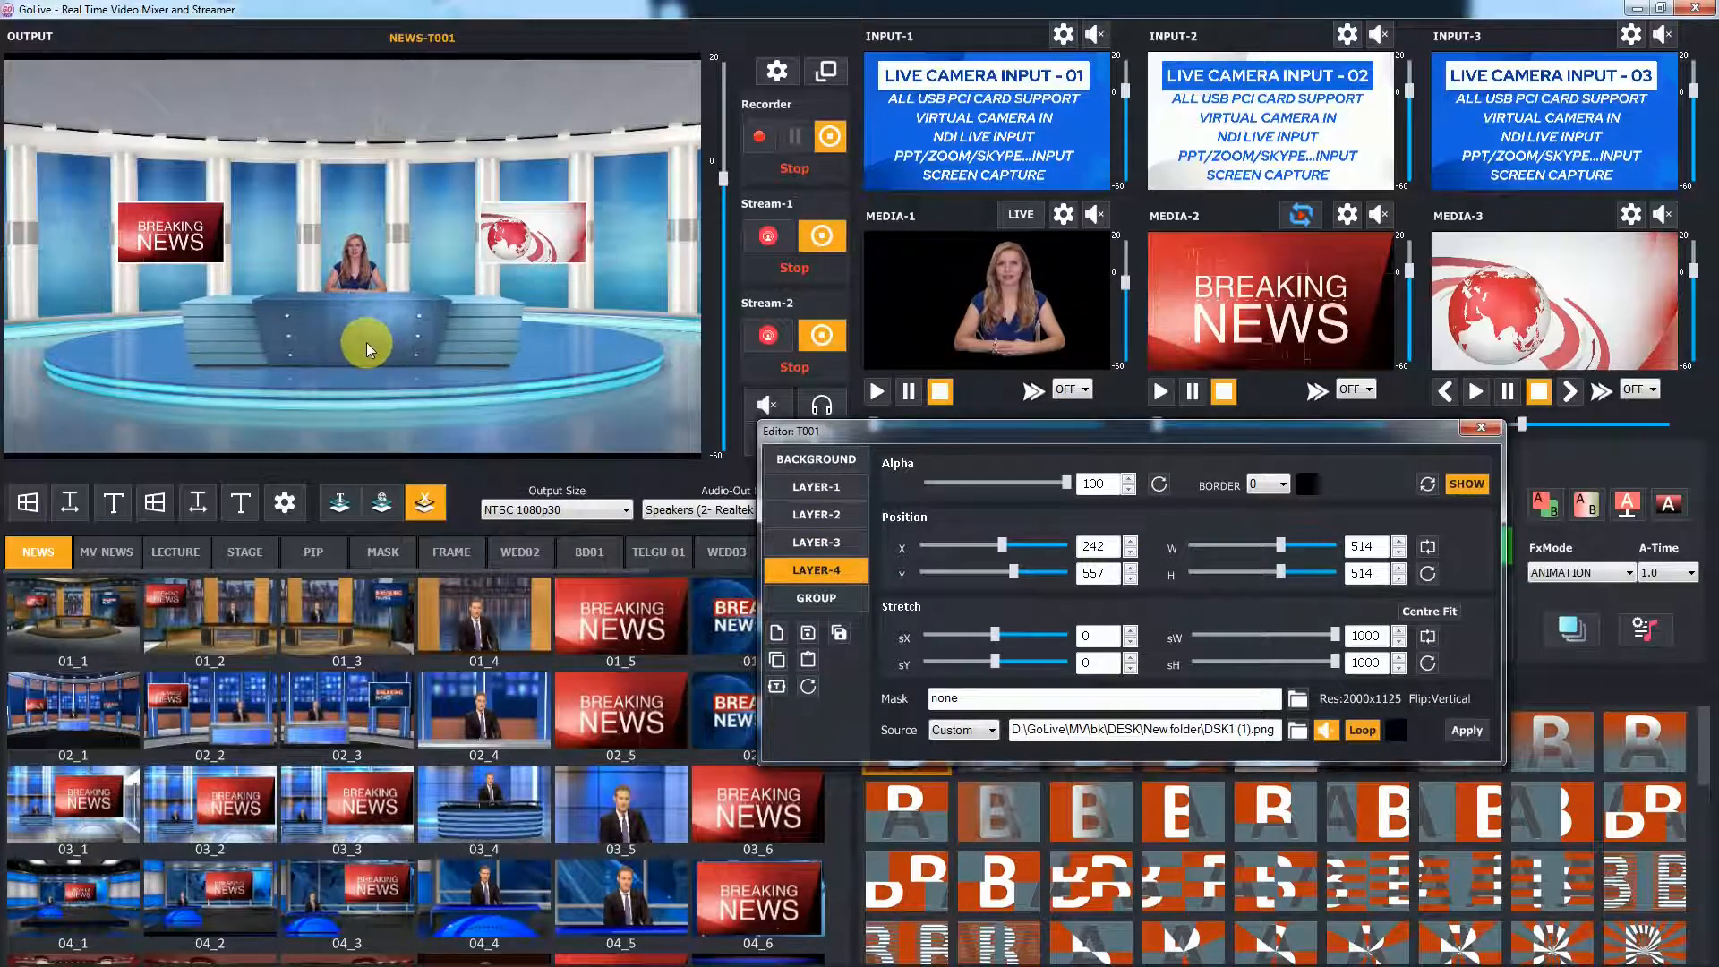
scroll(365, 342, down, 3)
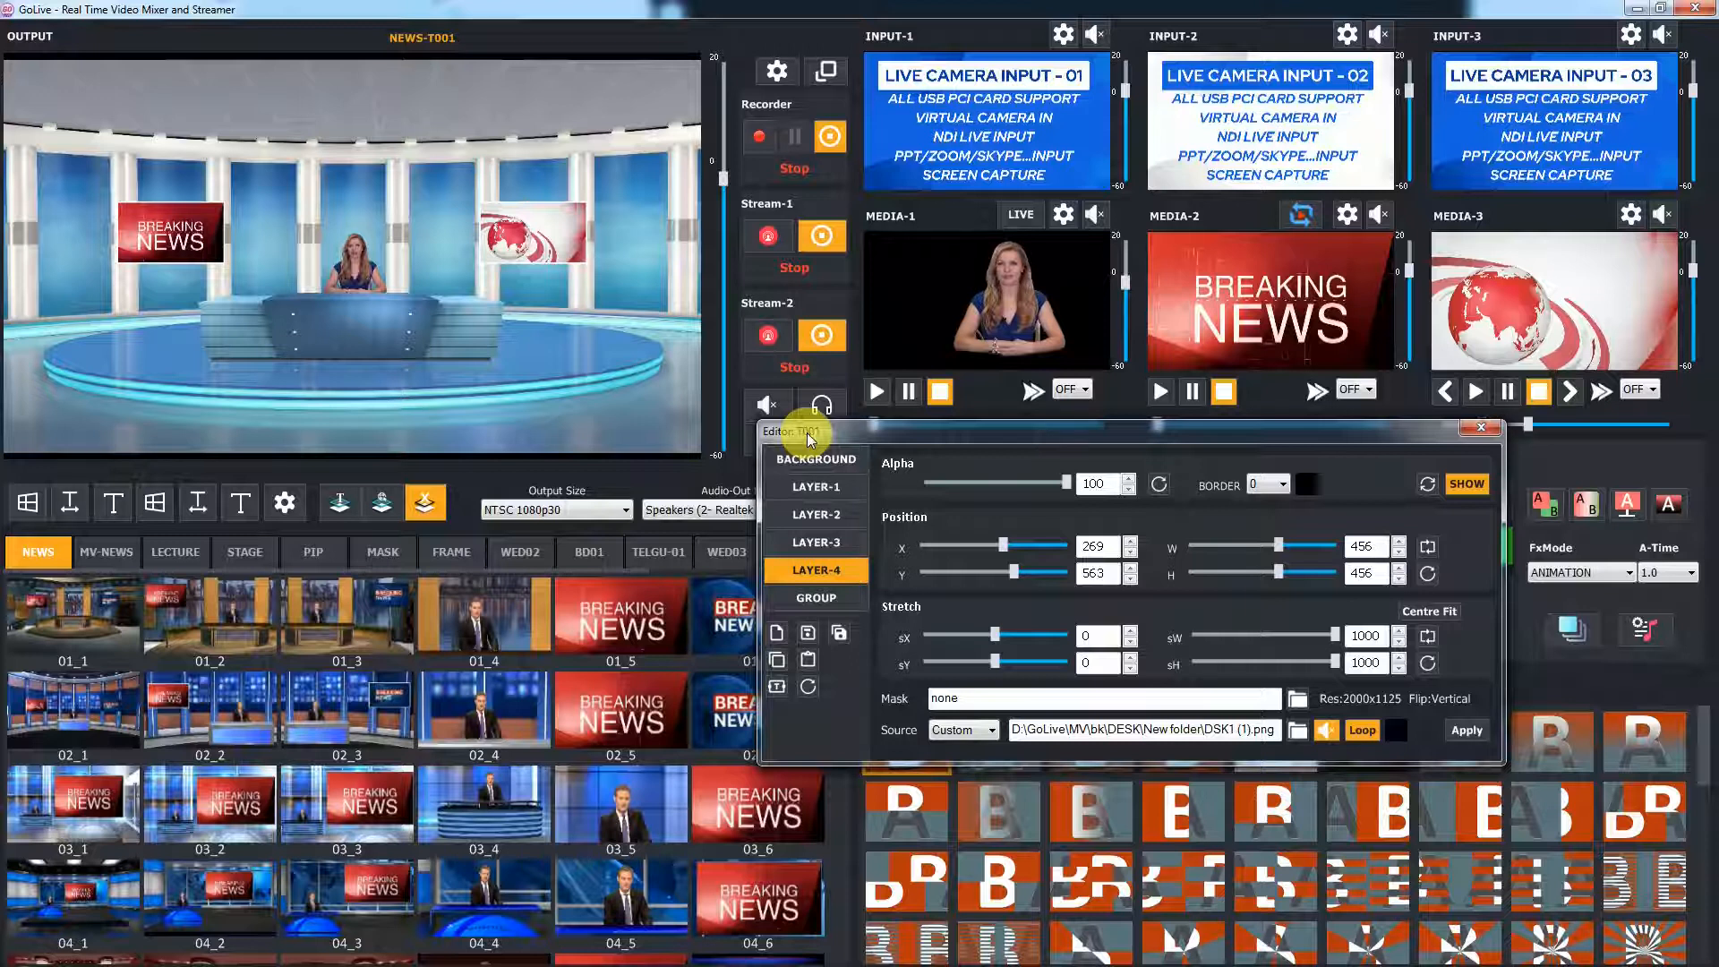
click(1480, 428)
Reopen the T001 editor and zoom and pan the whole group closer onto the desk and presenter
scroll(861, 904, down, 2)
scroll(861, 904, down, 4)
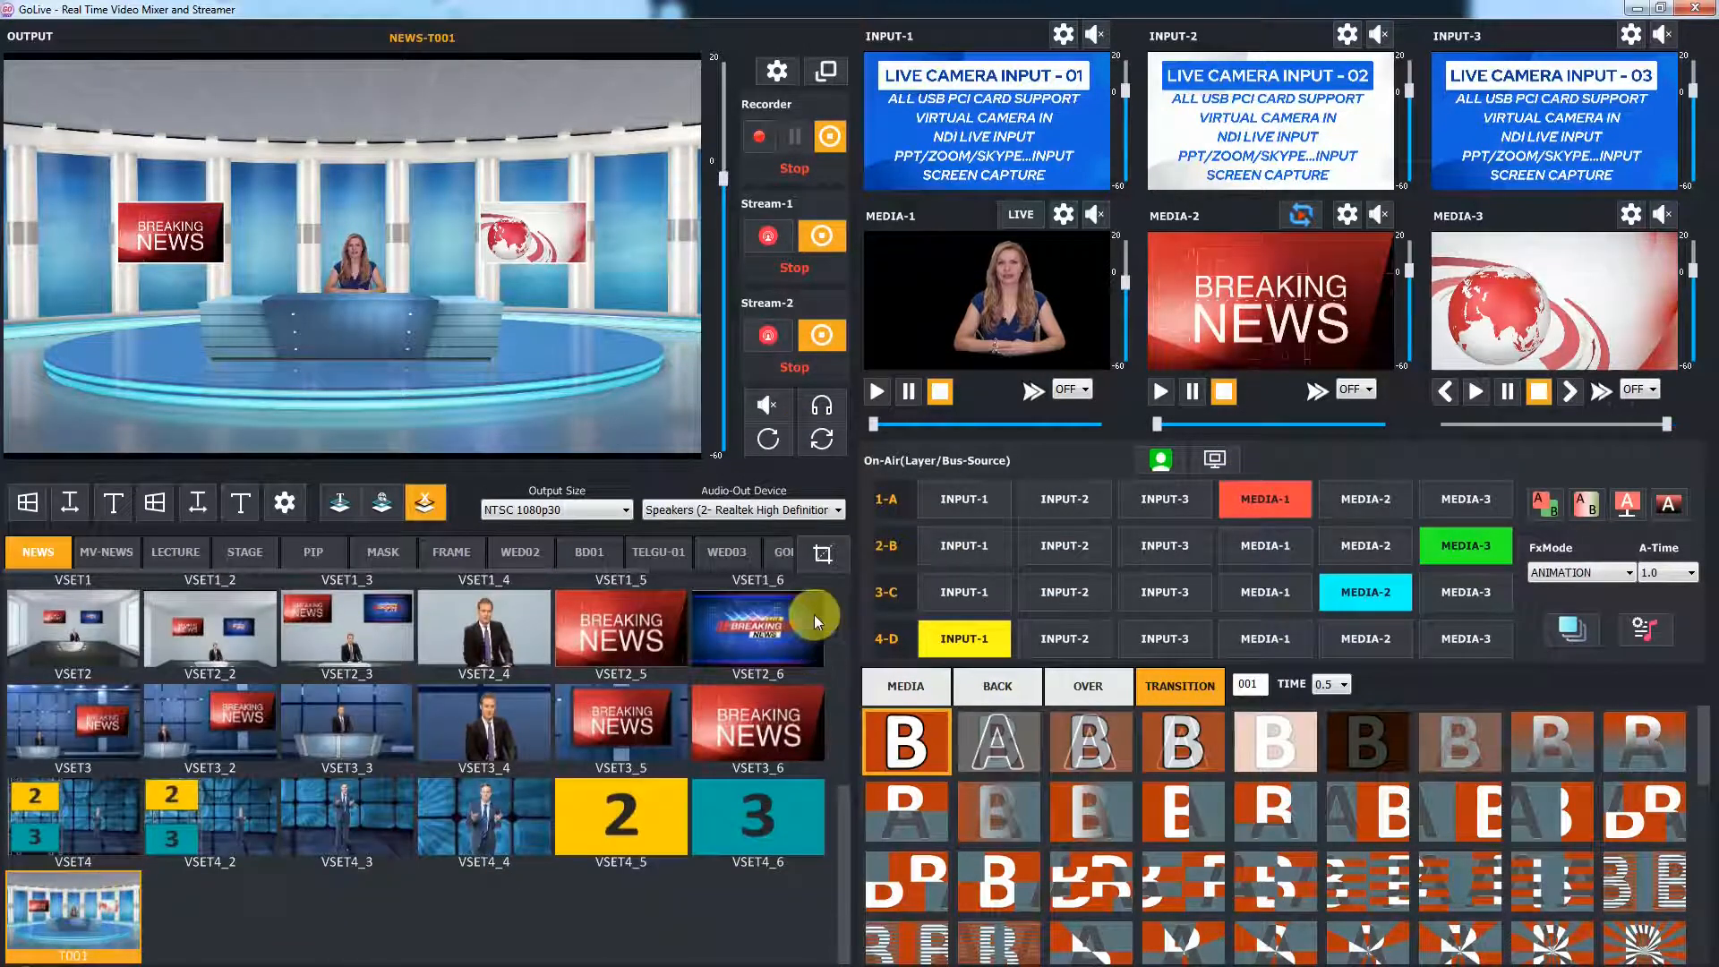
click(824, 553)
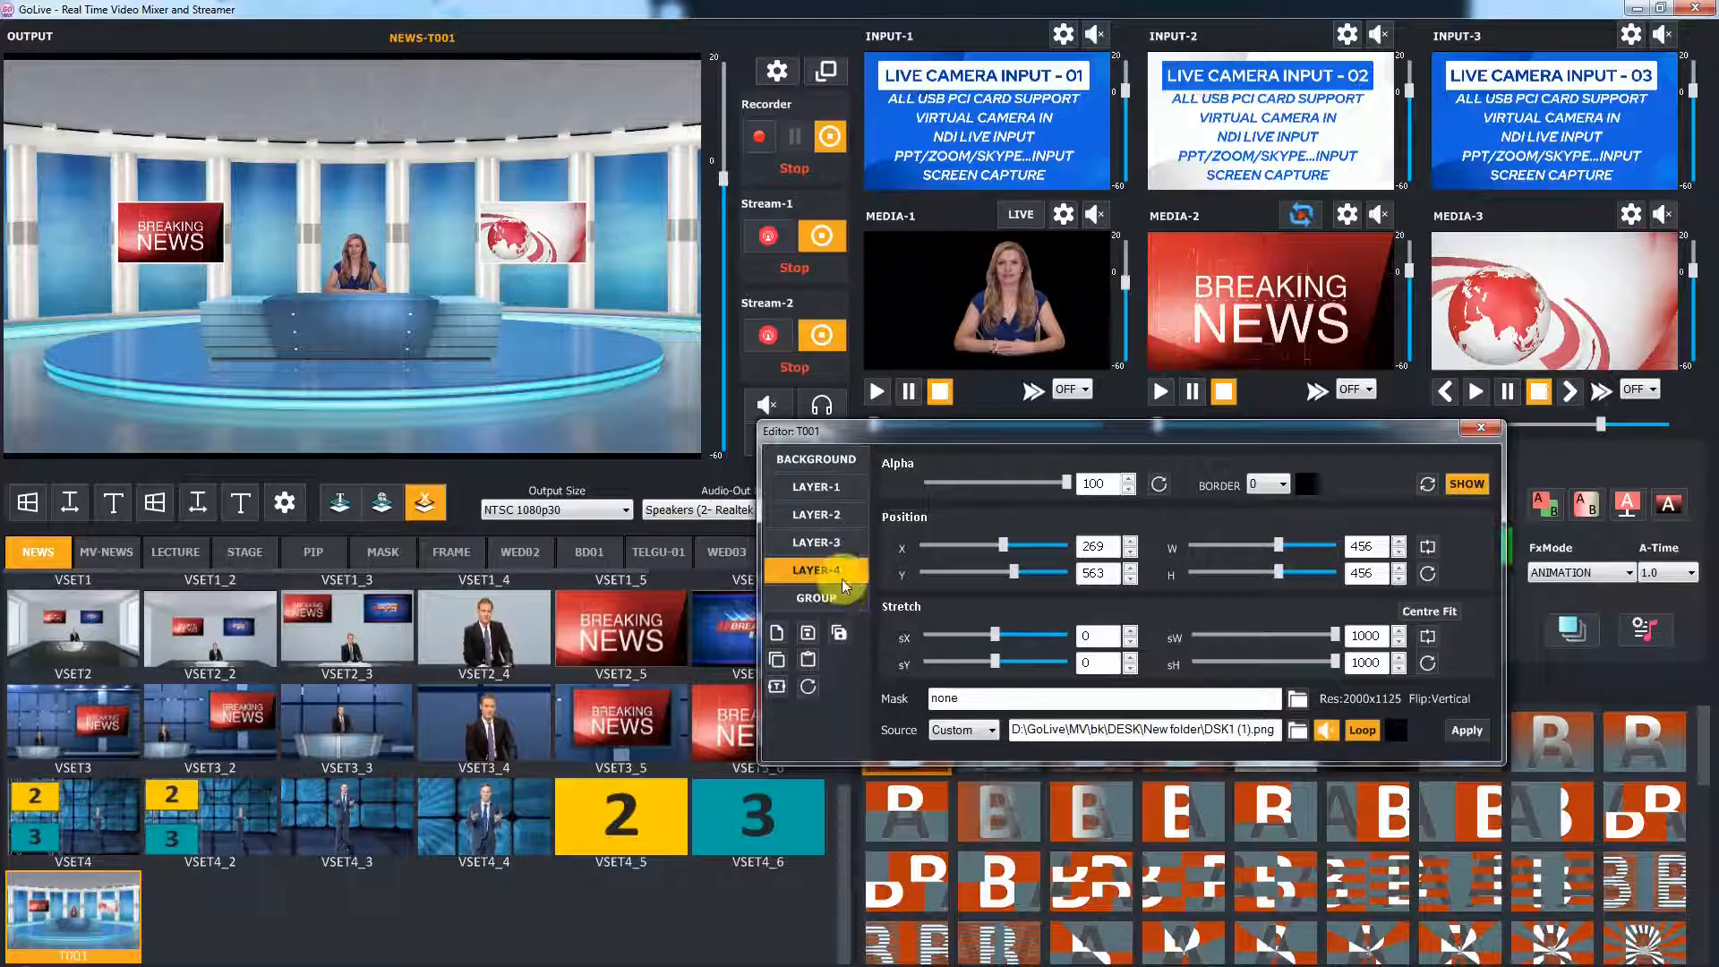
click(841, 593)
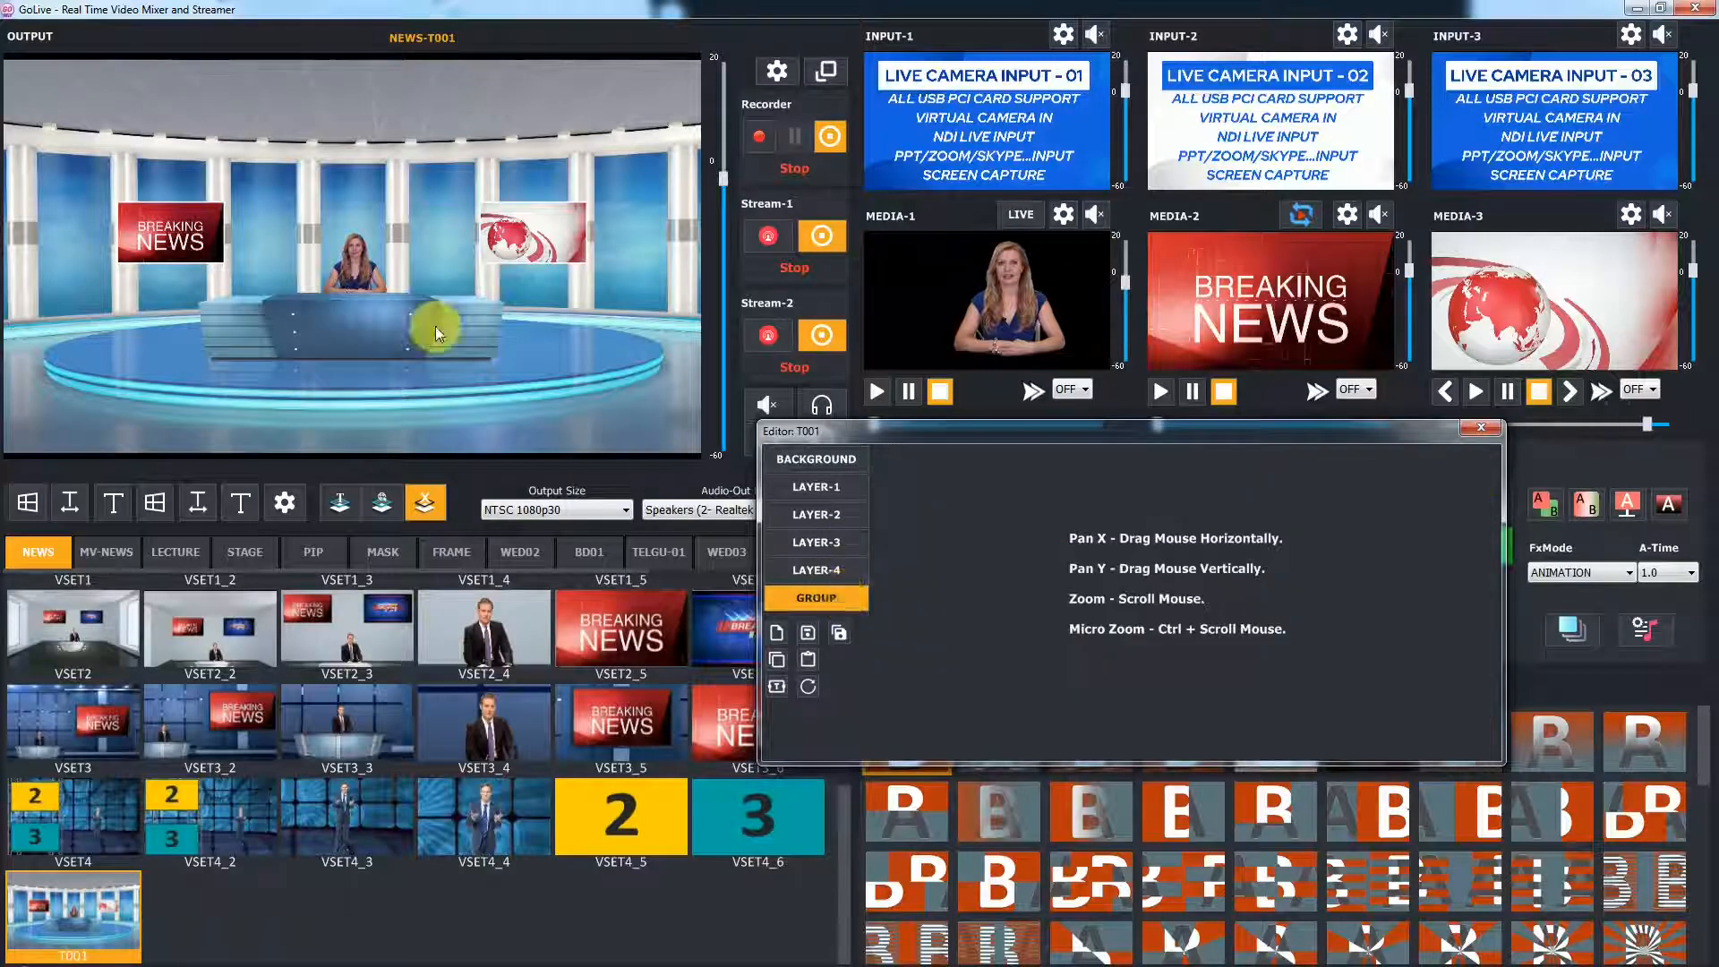
scroll(390, 322, up, 5)
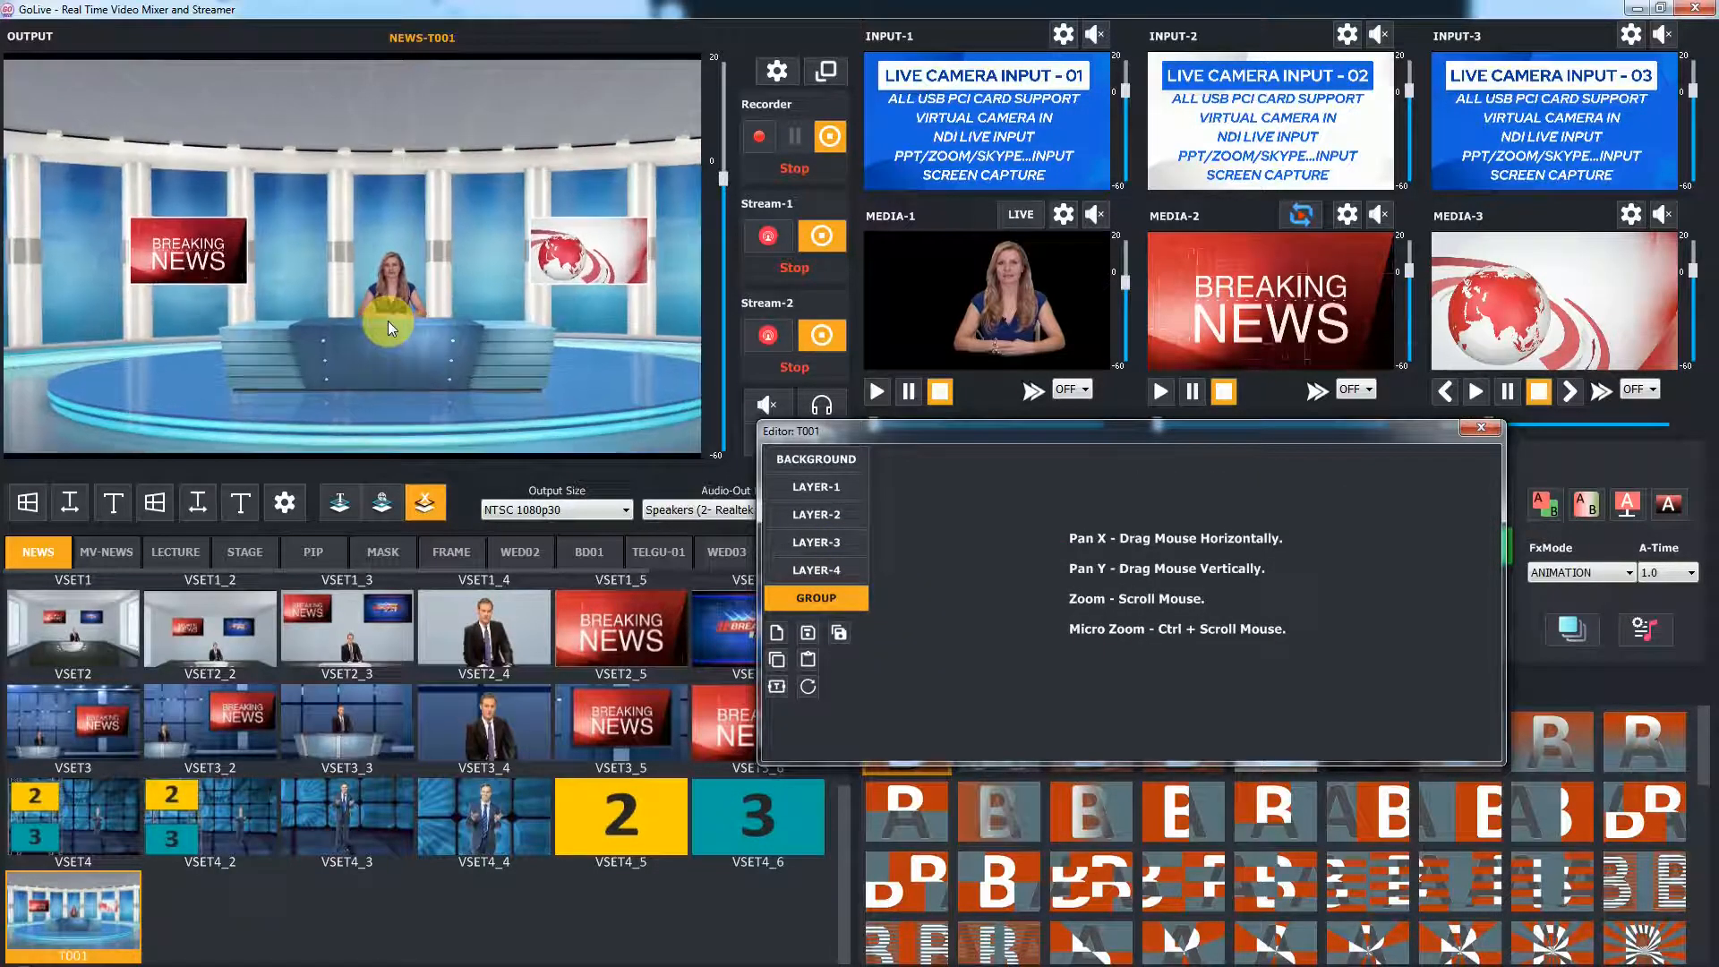
mouse_move(517, 368)
mouse_down()
mouse_move(447, 351)
mouse_move(417, 310)
mouse_up()
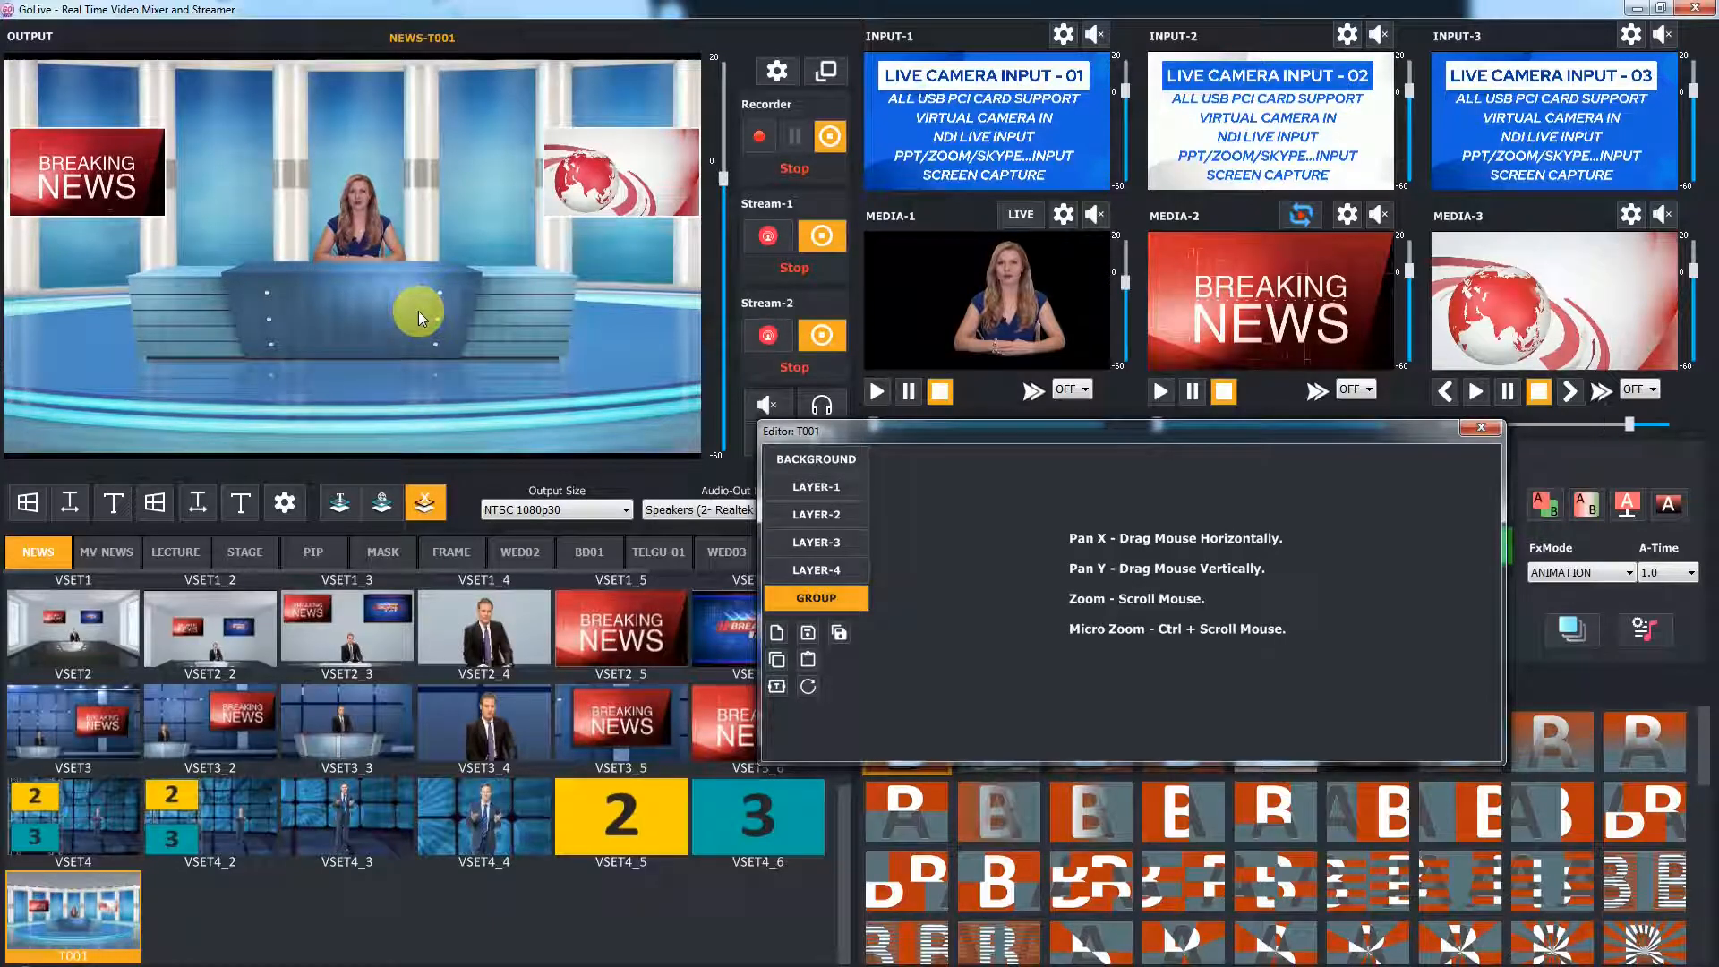
Save the current group view as a new template named T002
click(841, 633)
click(1003, 585)
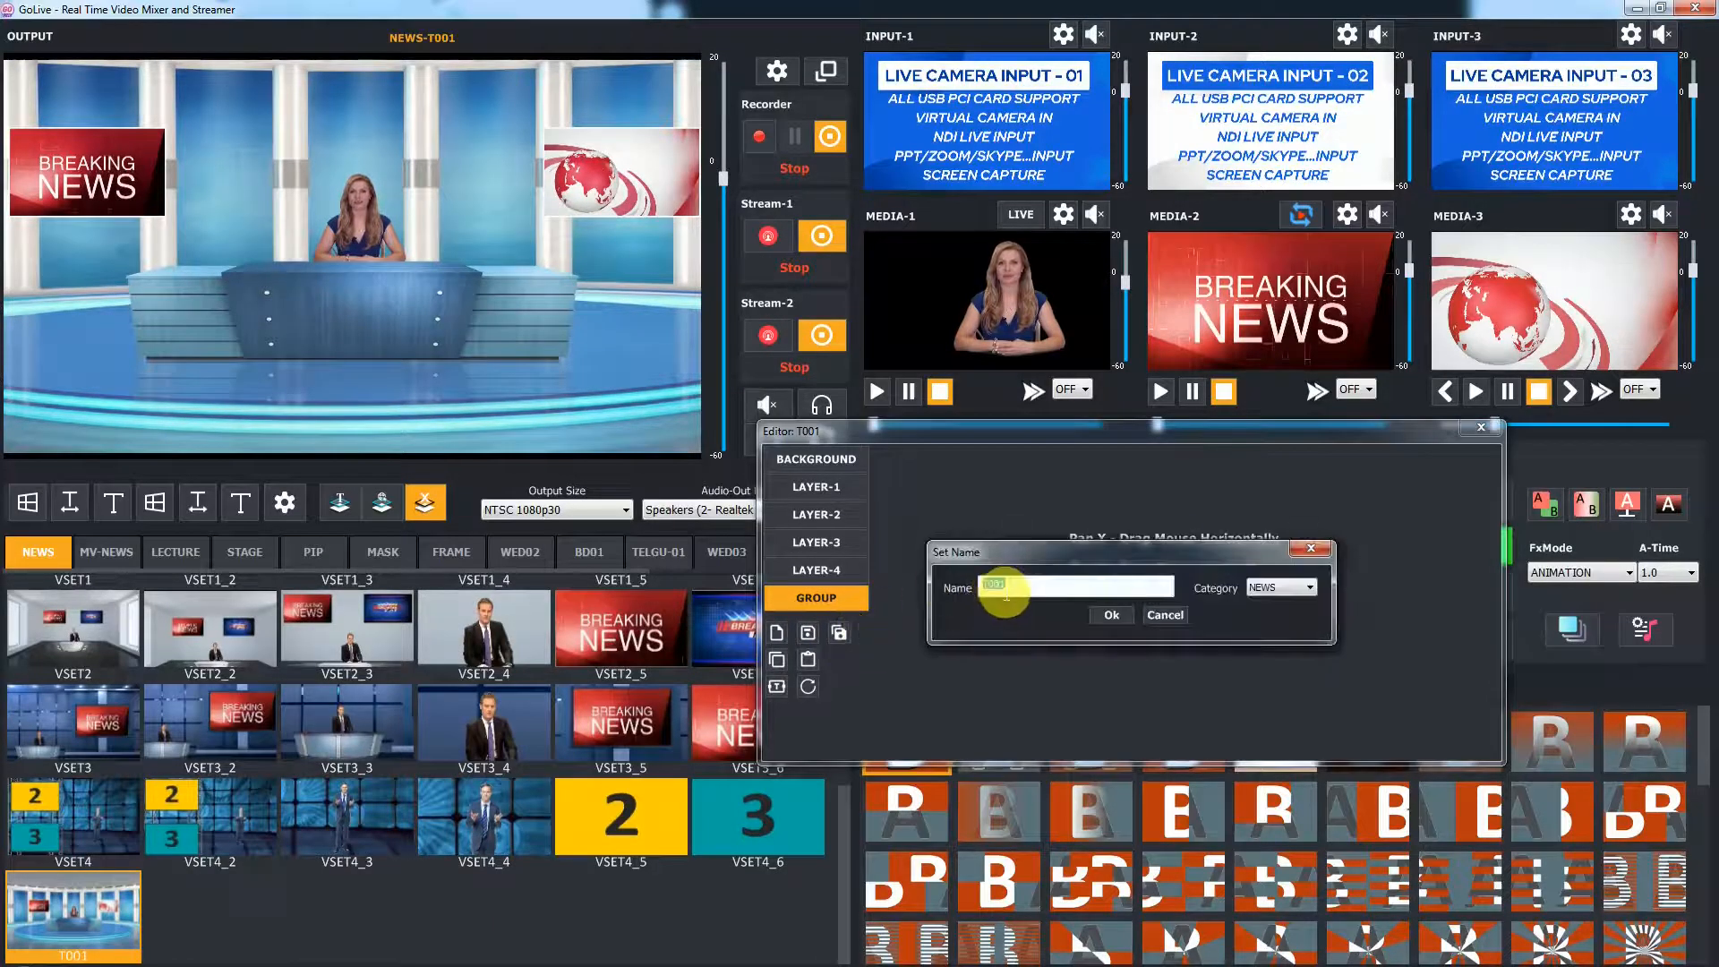
text(2)
click(1309, 588)
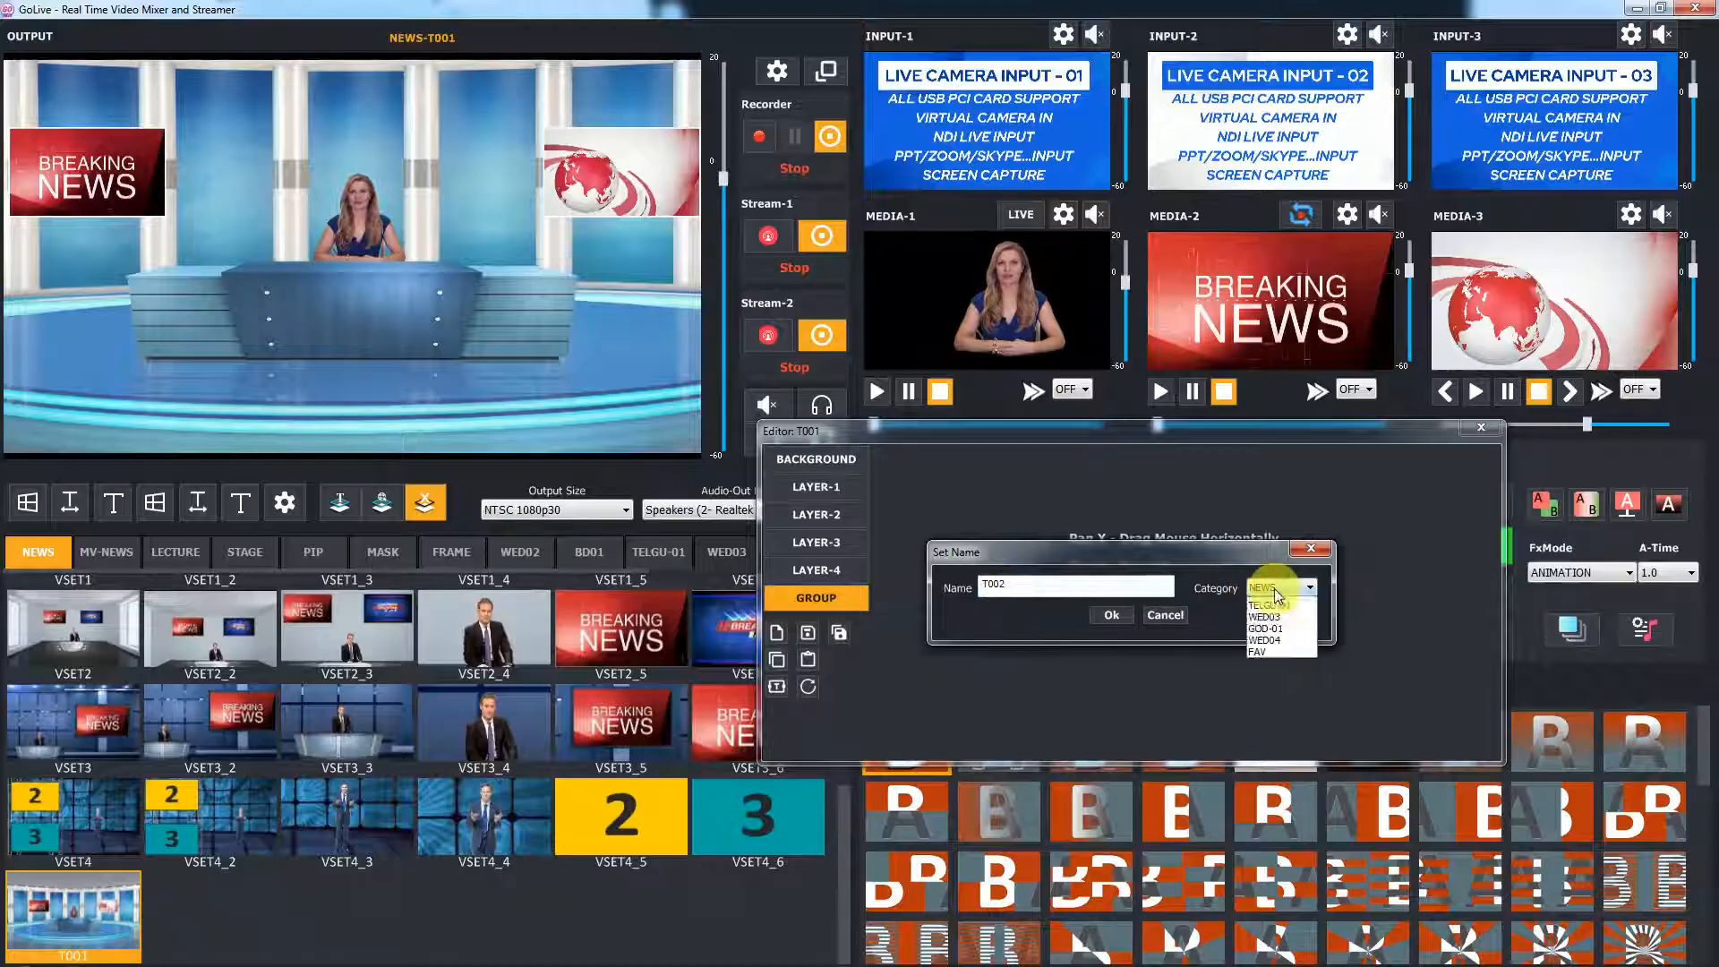
click(1280, 602)
click(1120, 615)
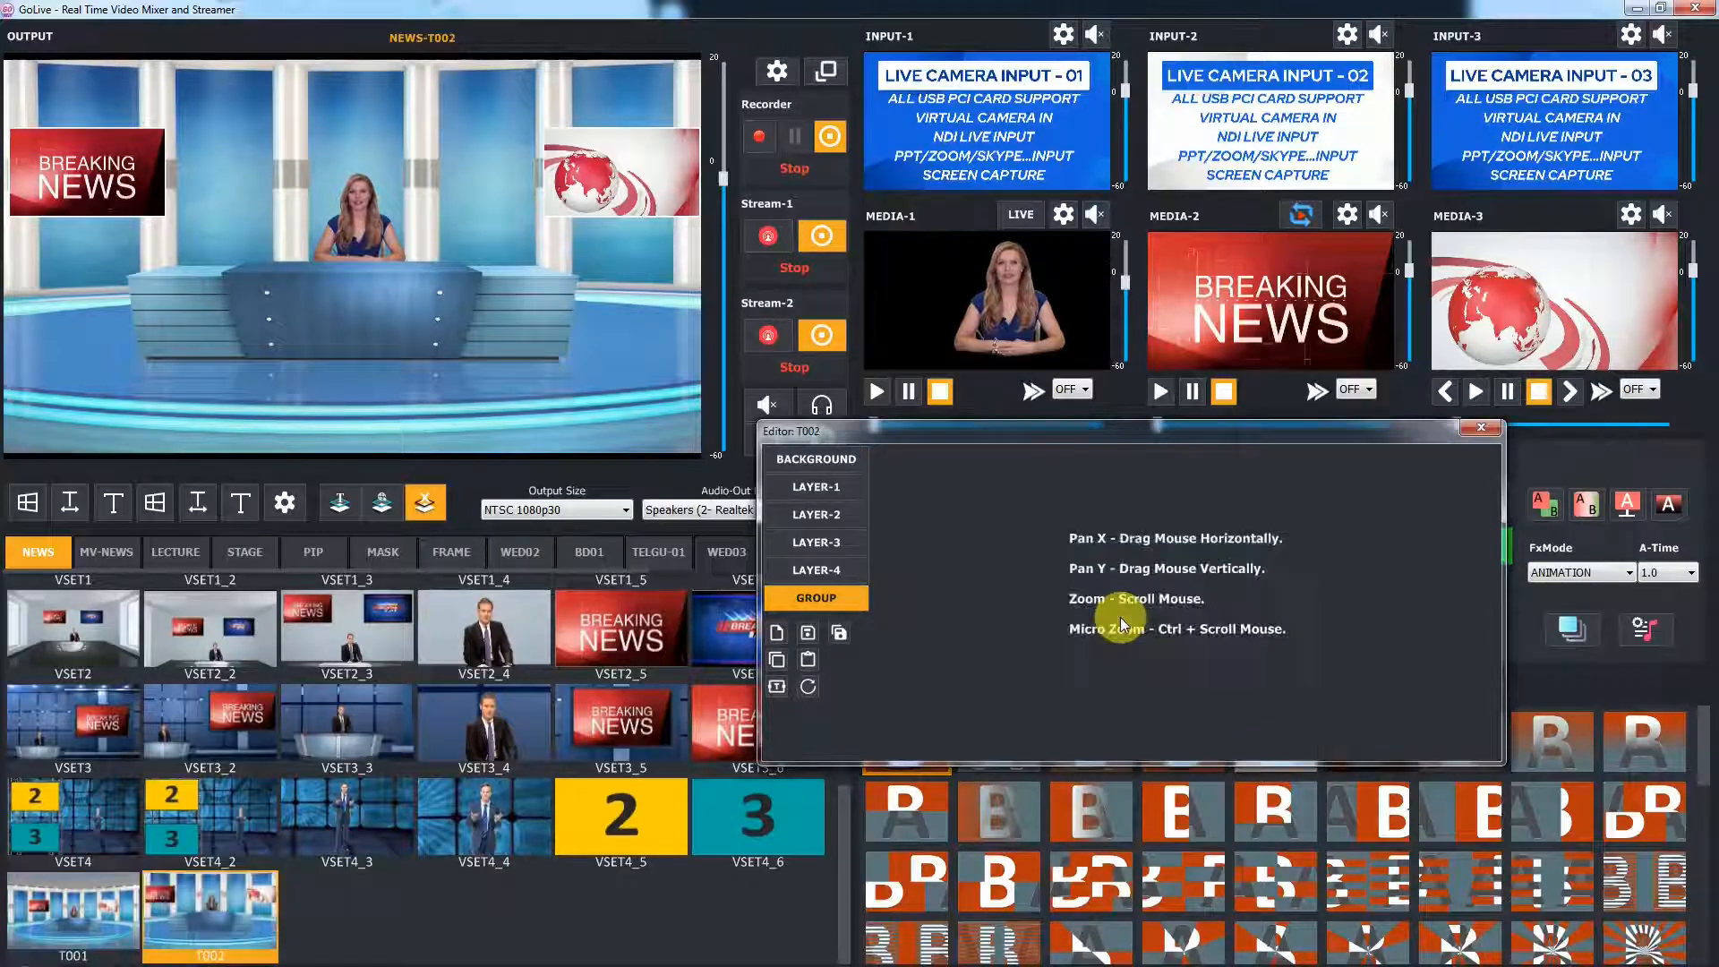
Zoom the group further in on the presenter and save it as template T003
scroll(353, 325, up, 5)
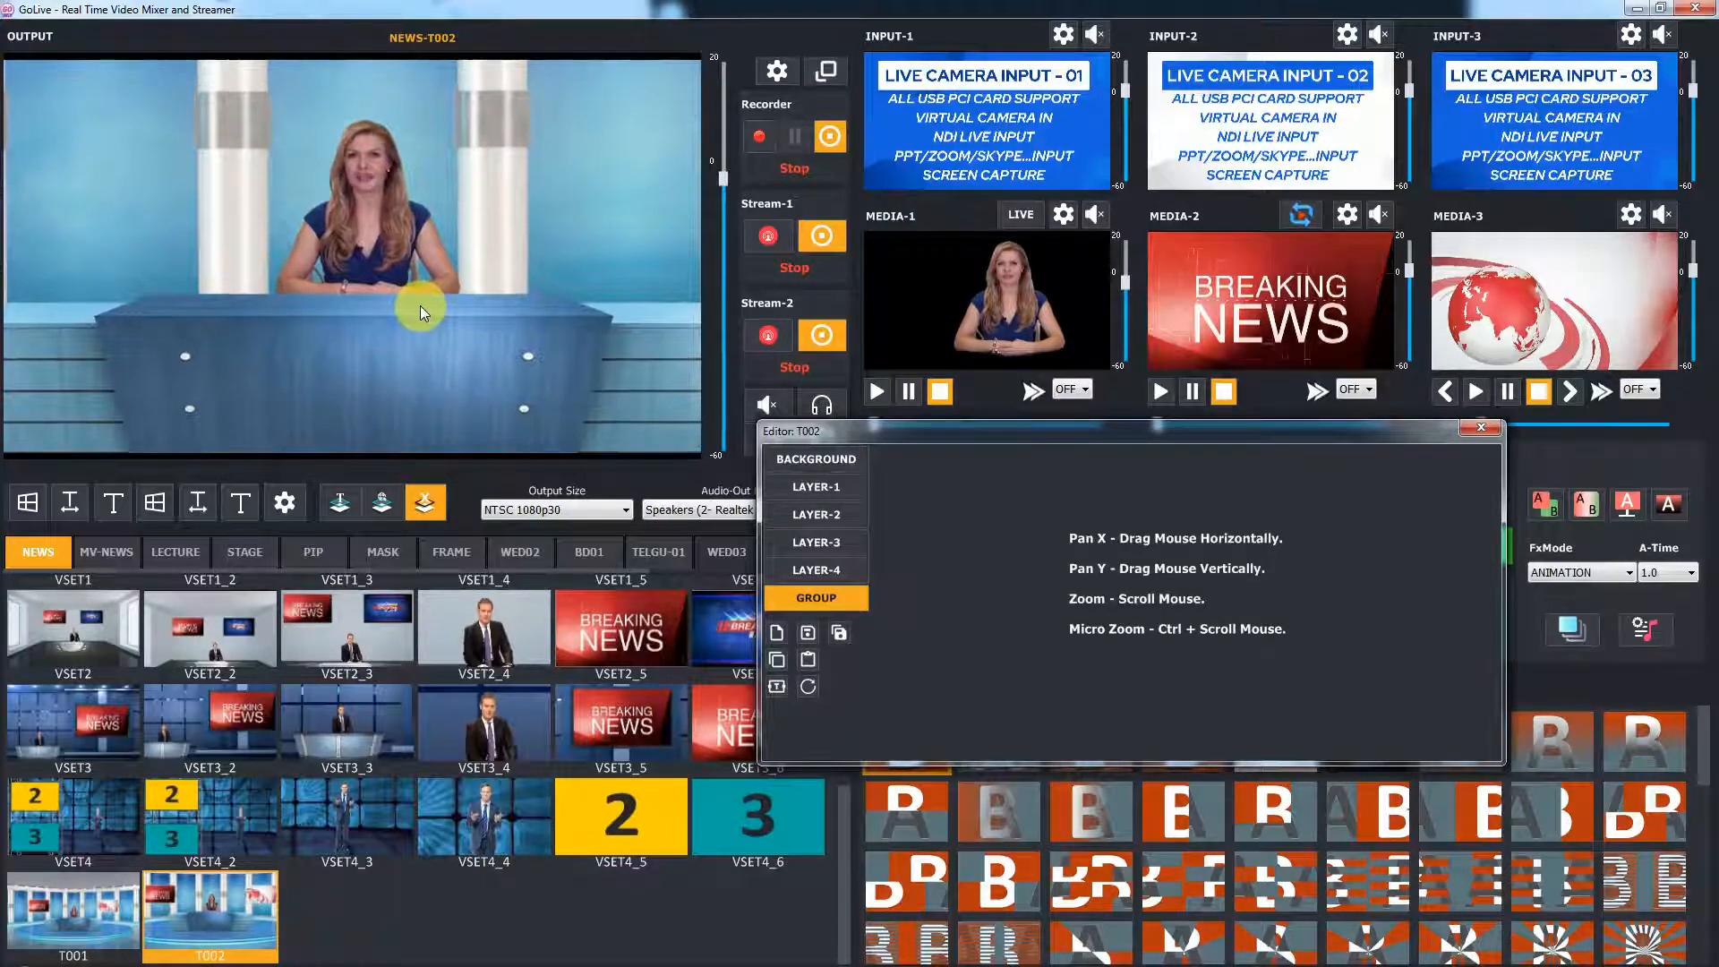
click(839, 633)
text(3)
click(1110, 615)
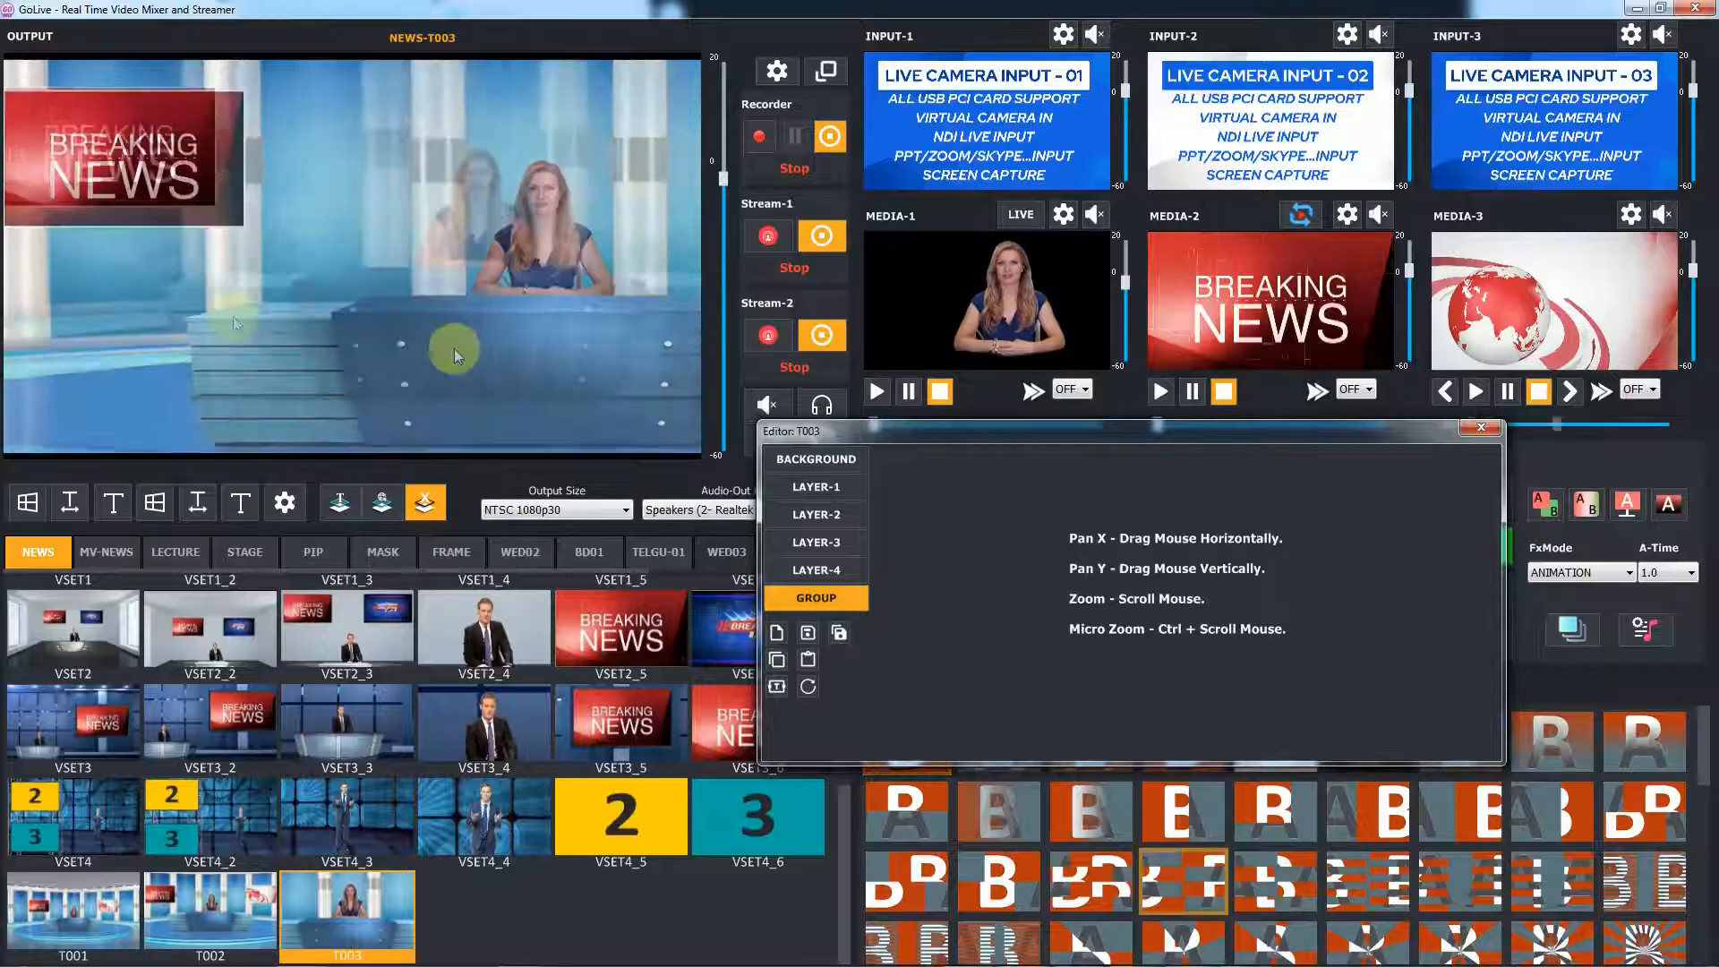
Save the current group view as template T004
click(838, 633)
text(4)
click(1111, 615)
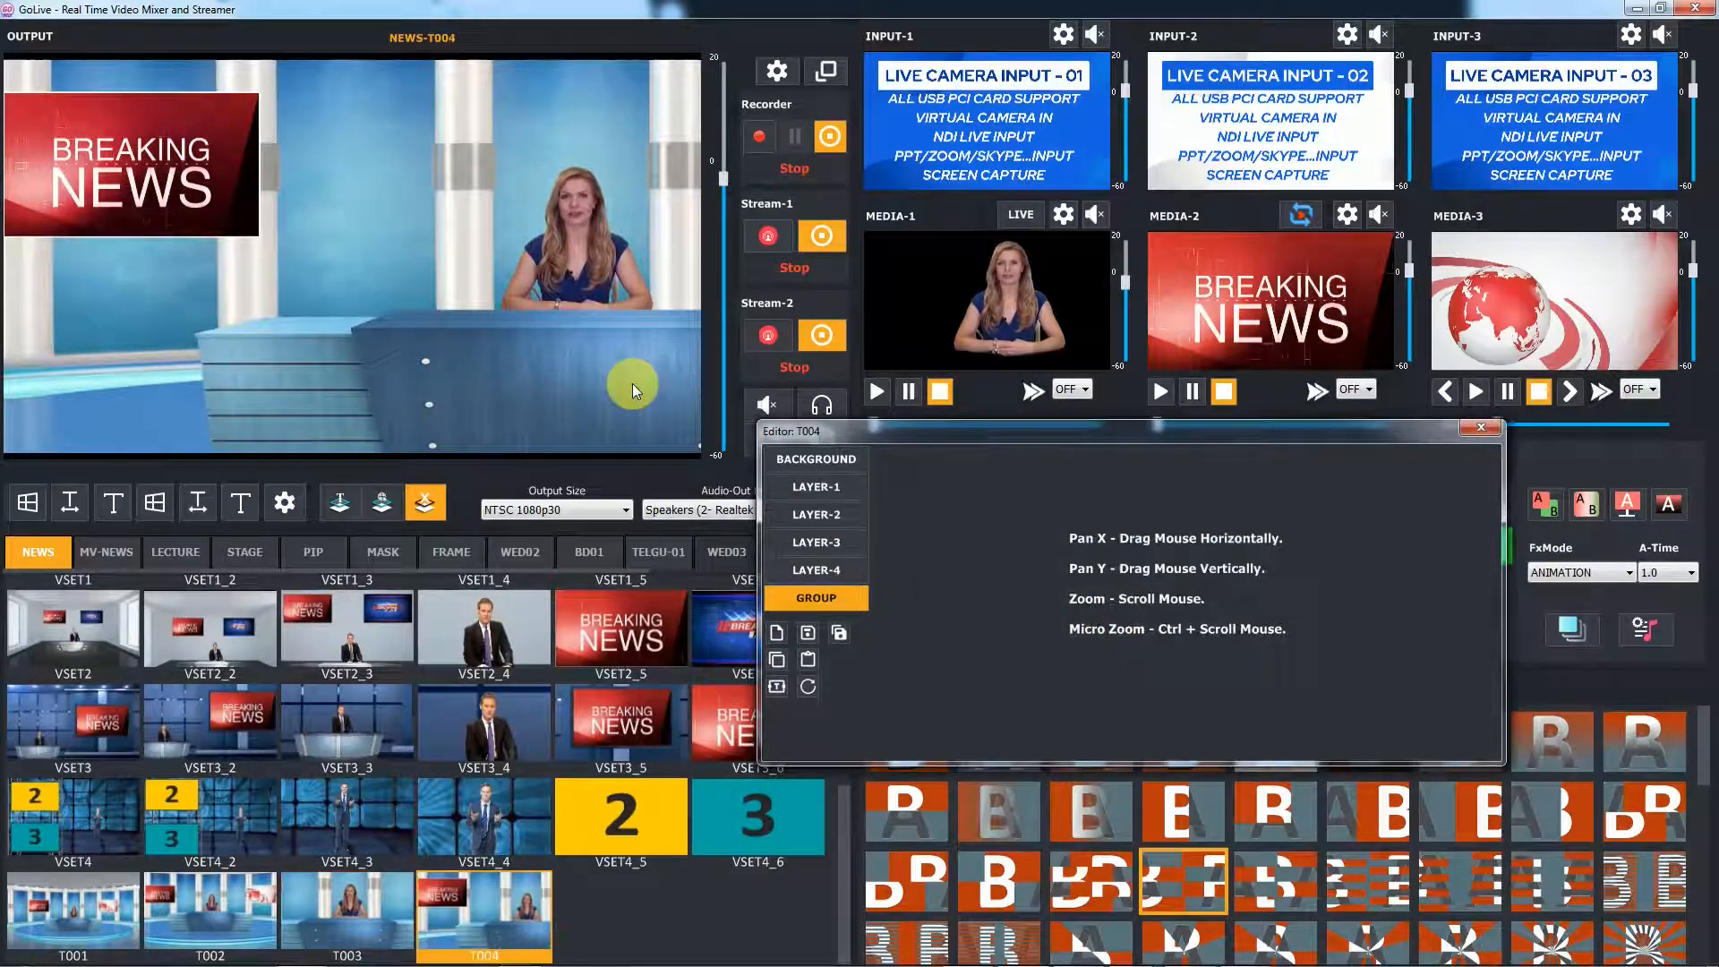
Save the current group view as template T005
click(838, 632)
text(5)
click(1111, 615)
Zoom the group in on the Breaking News graphic and save it as template T006
scroll(250, 276, up, 5)
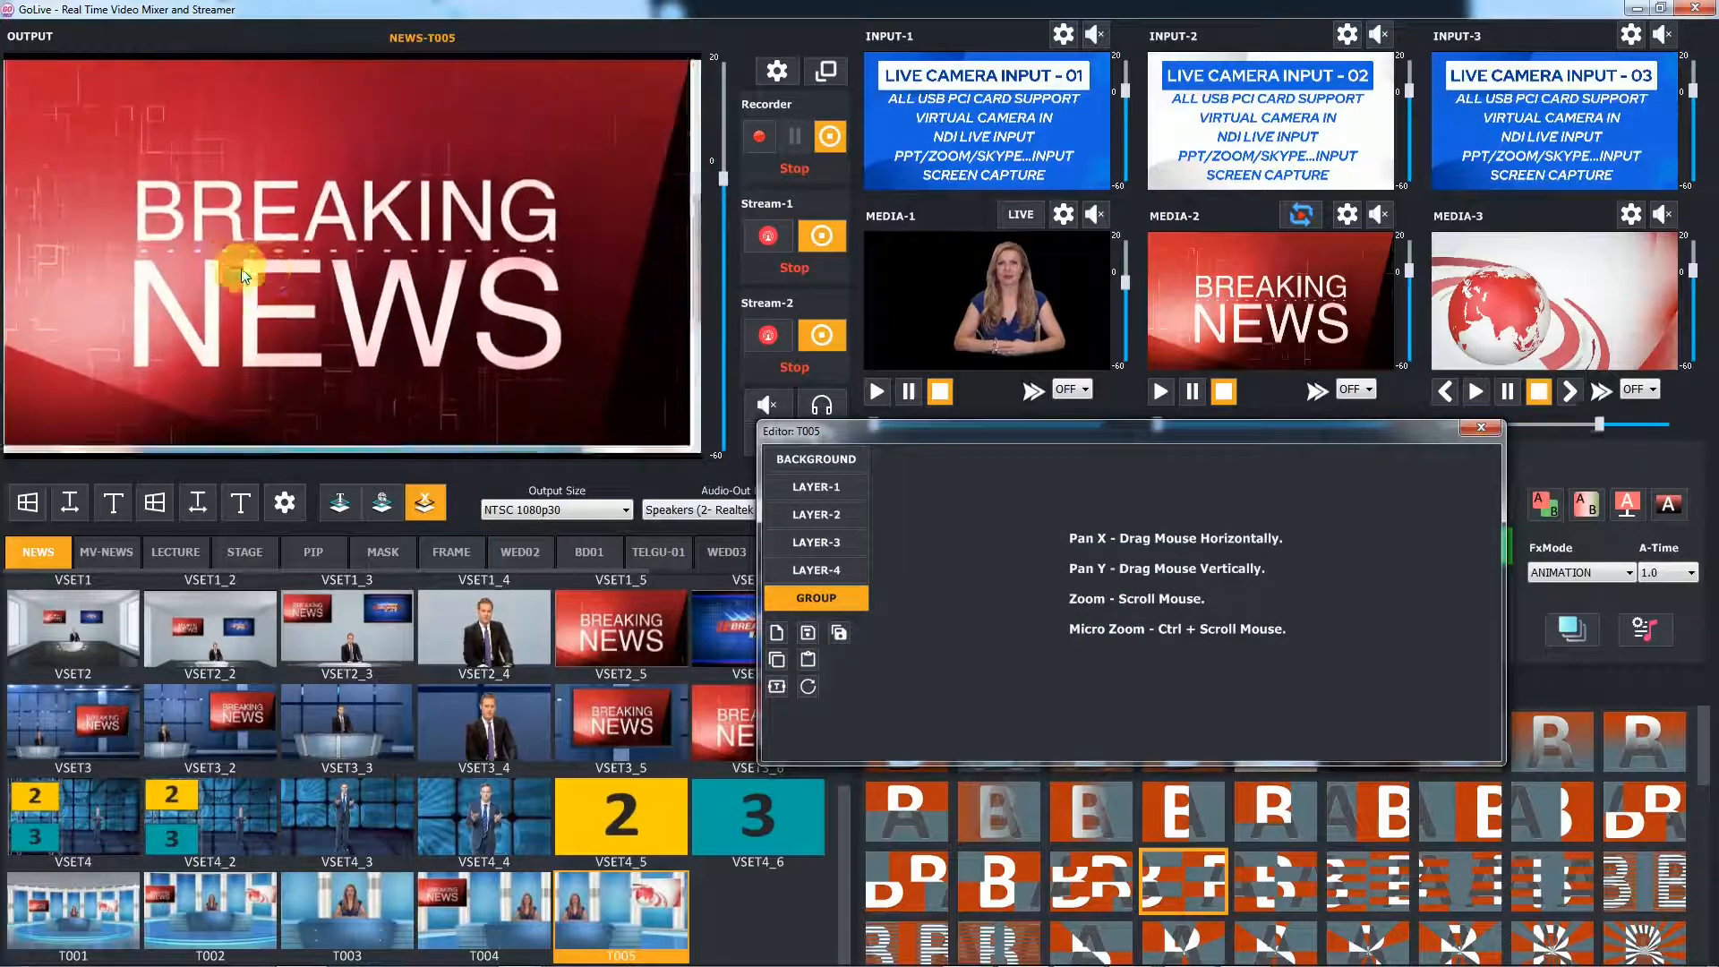
click(838, 633)
text(6)
click(1111, 615)
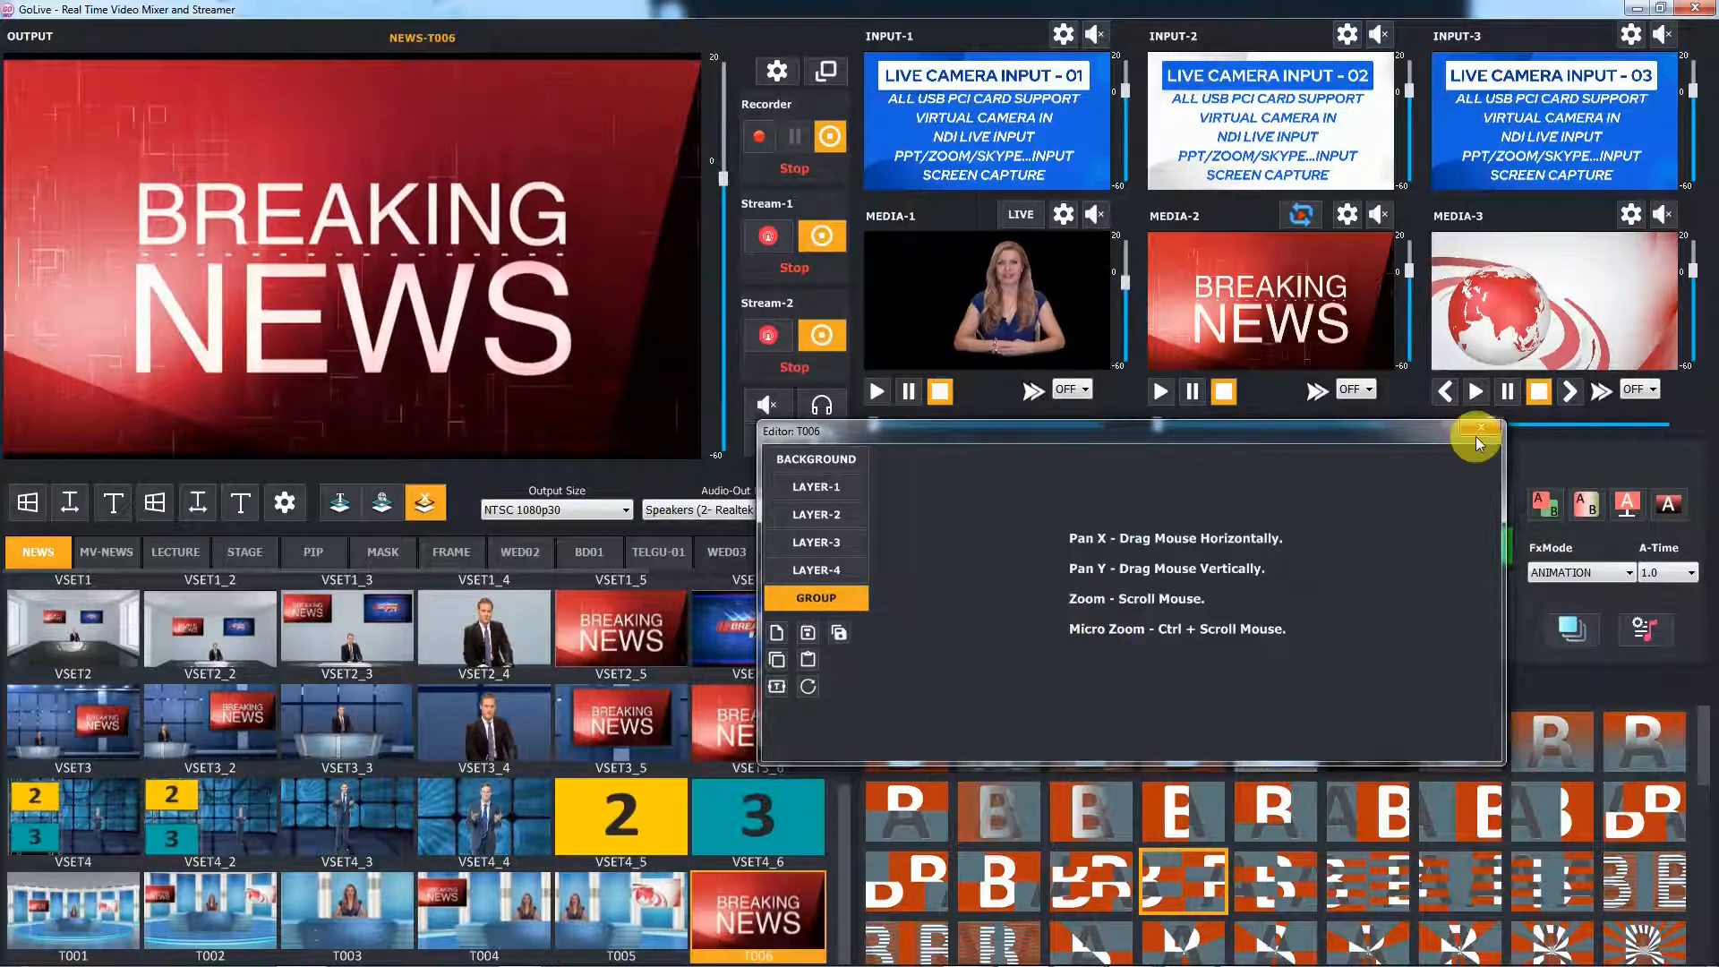
Close the editor and set the animation time to 1.5
click(1478, 433)
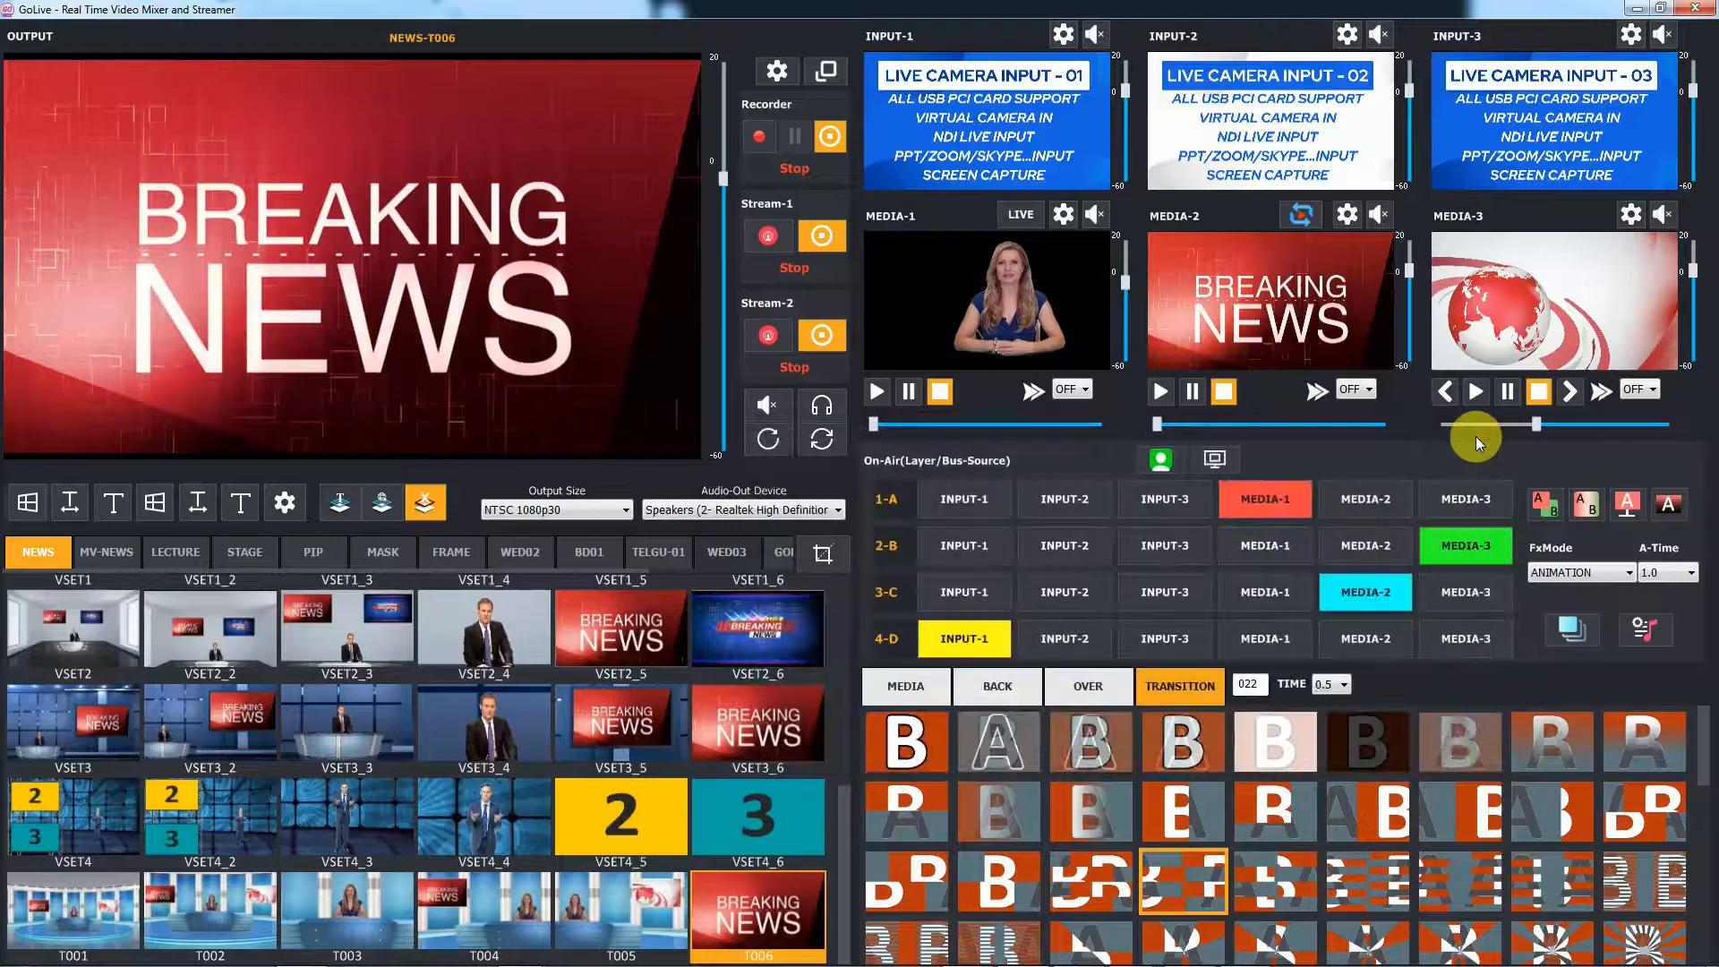
click(1669, 573)
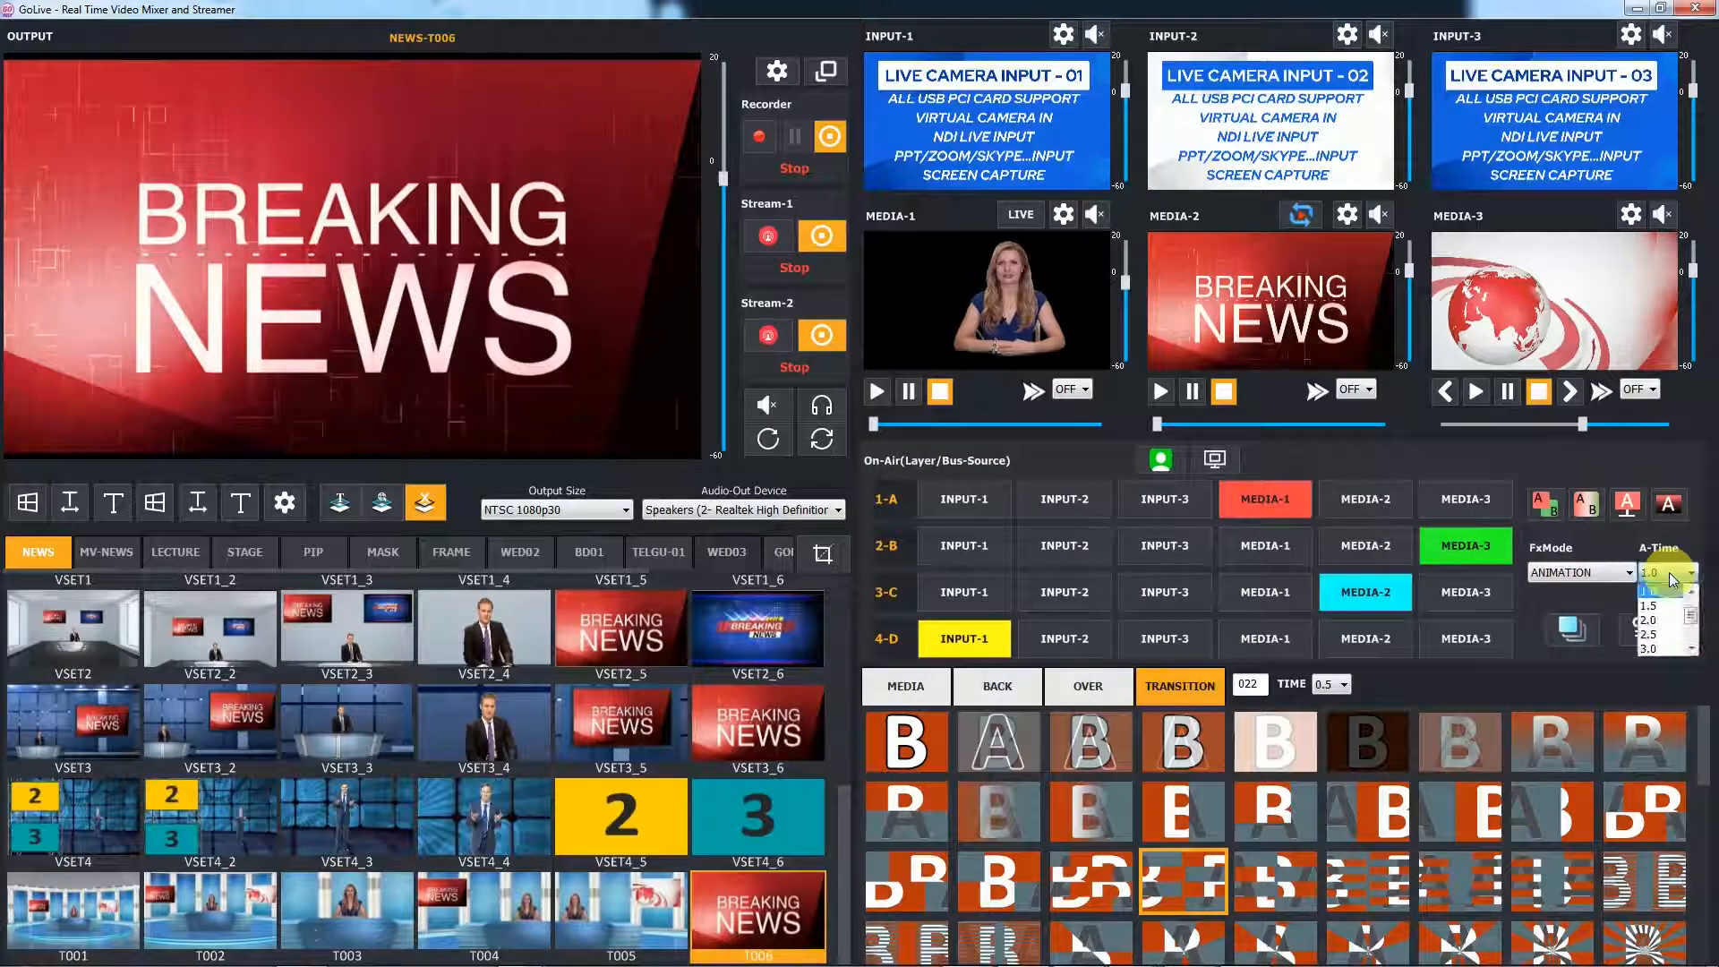
click(1648, 607)
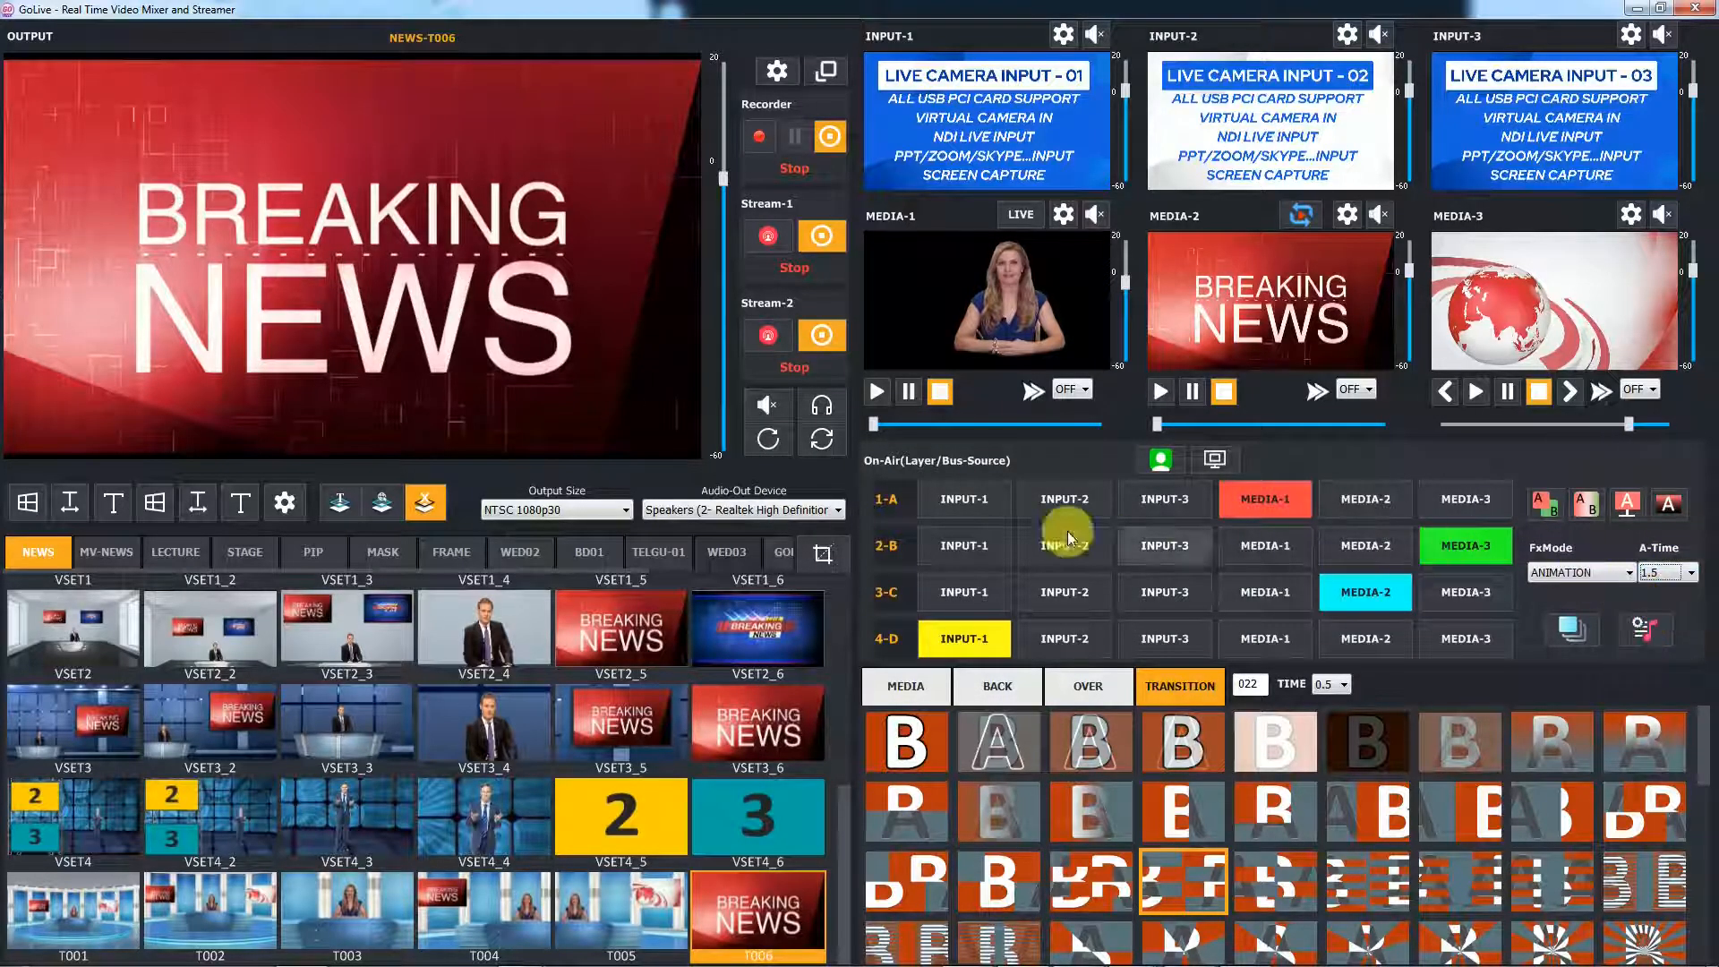
Preview templates T001 through T005 one after another
click(73, 899)
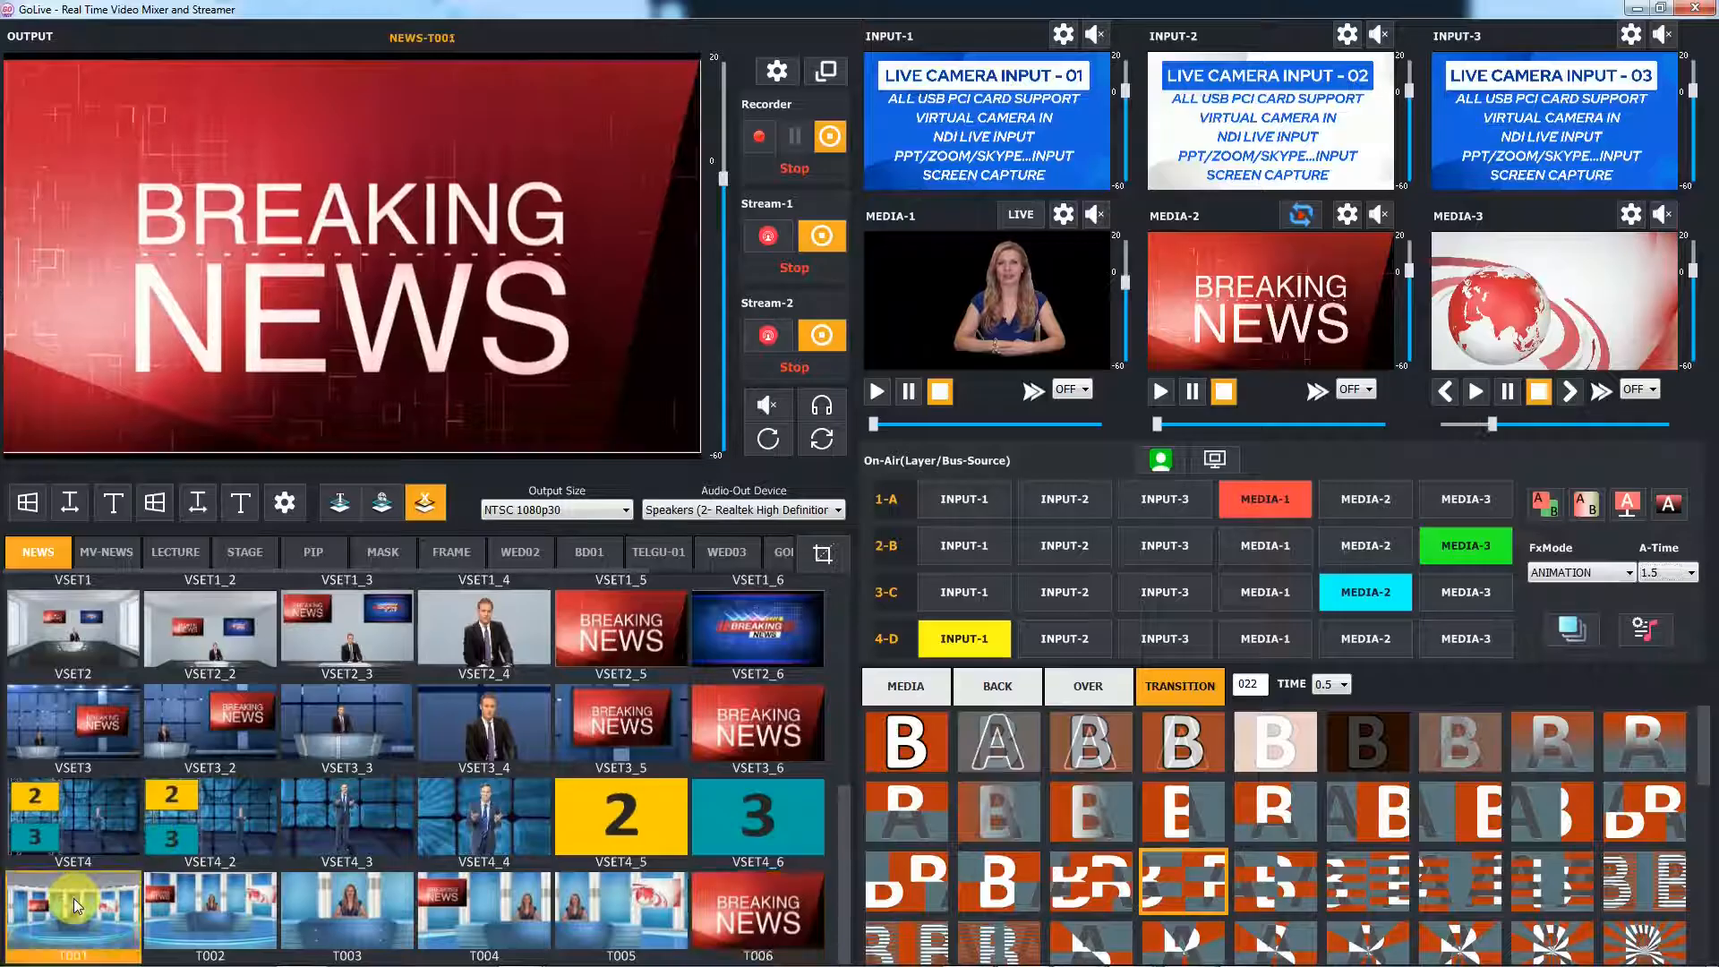
click(213, 904)
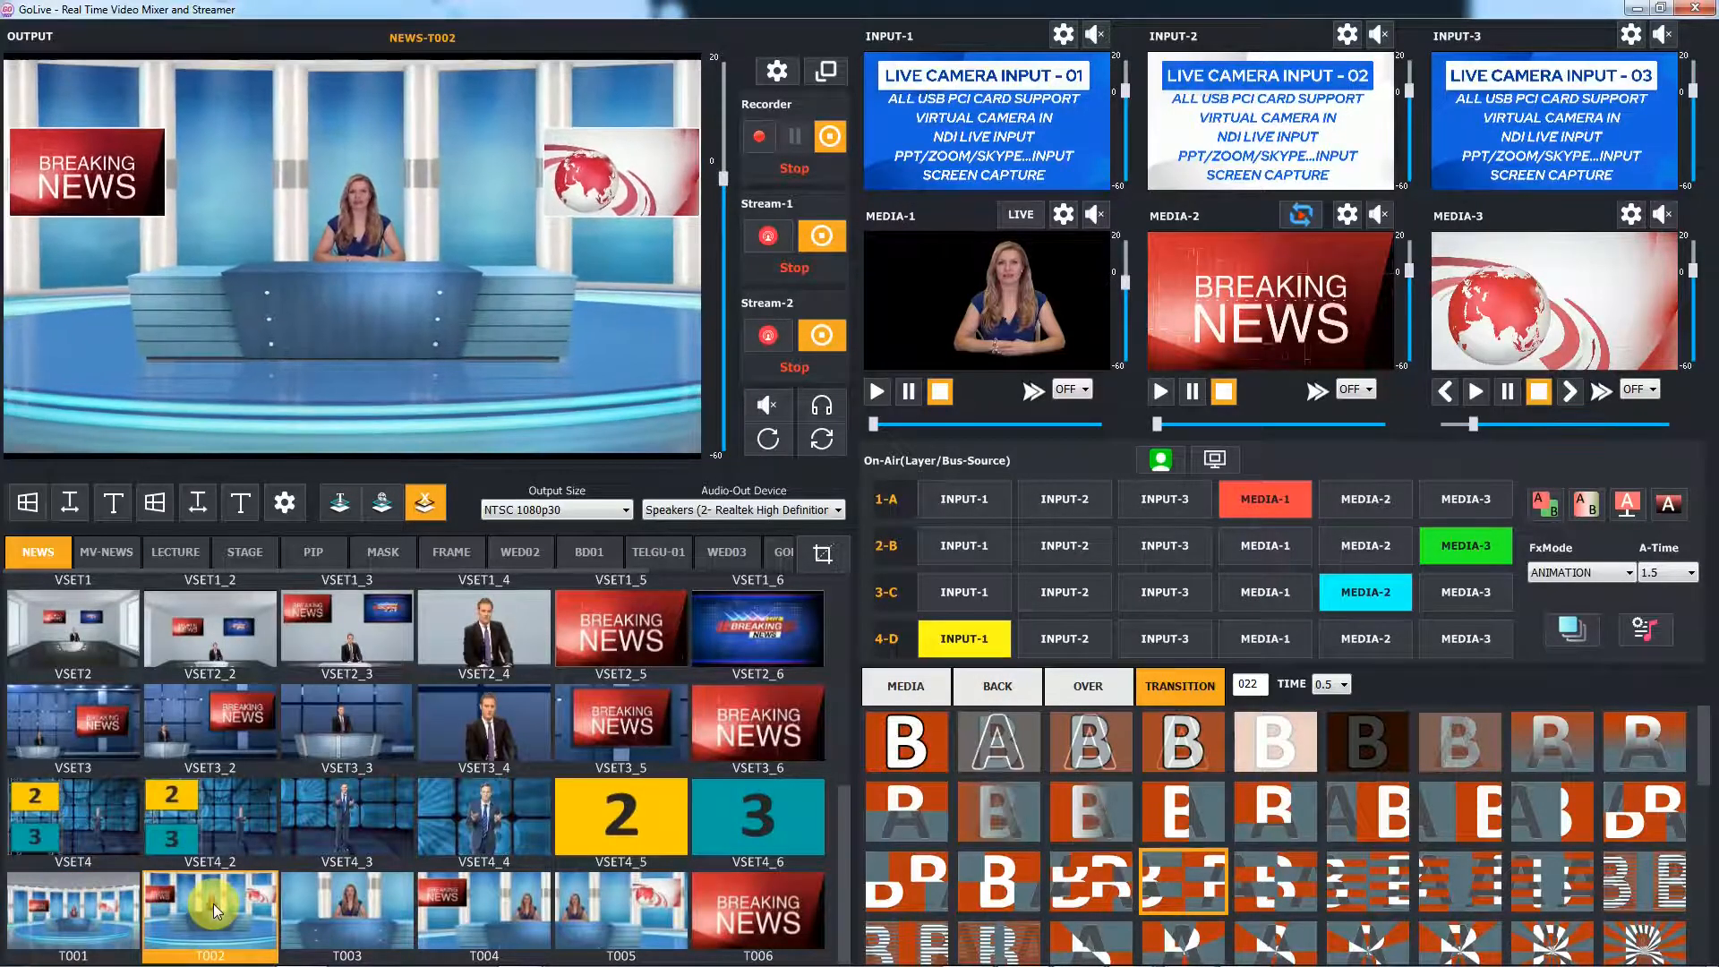
click(353, 904)
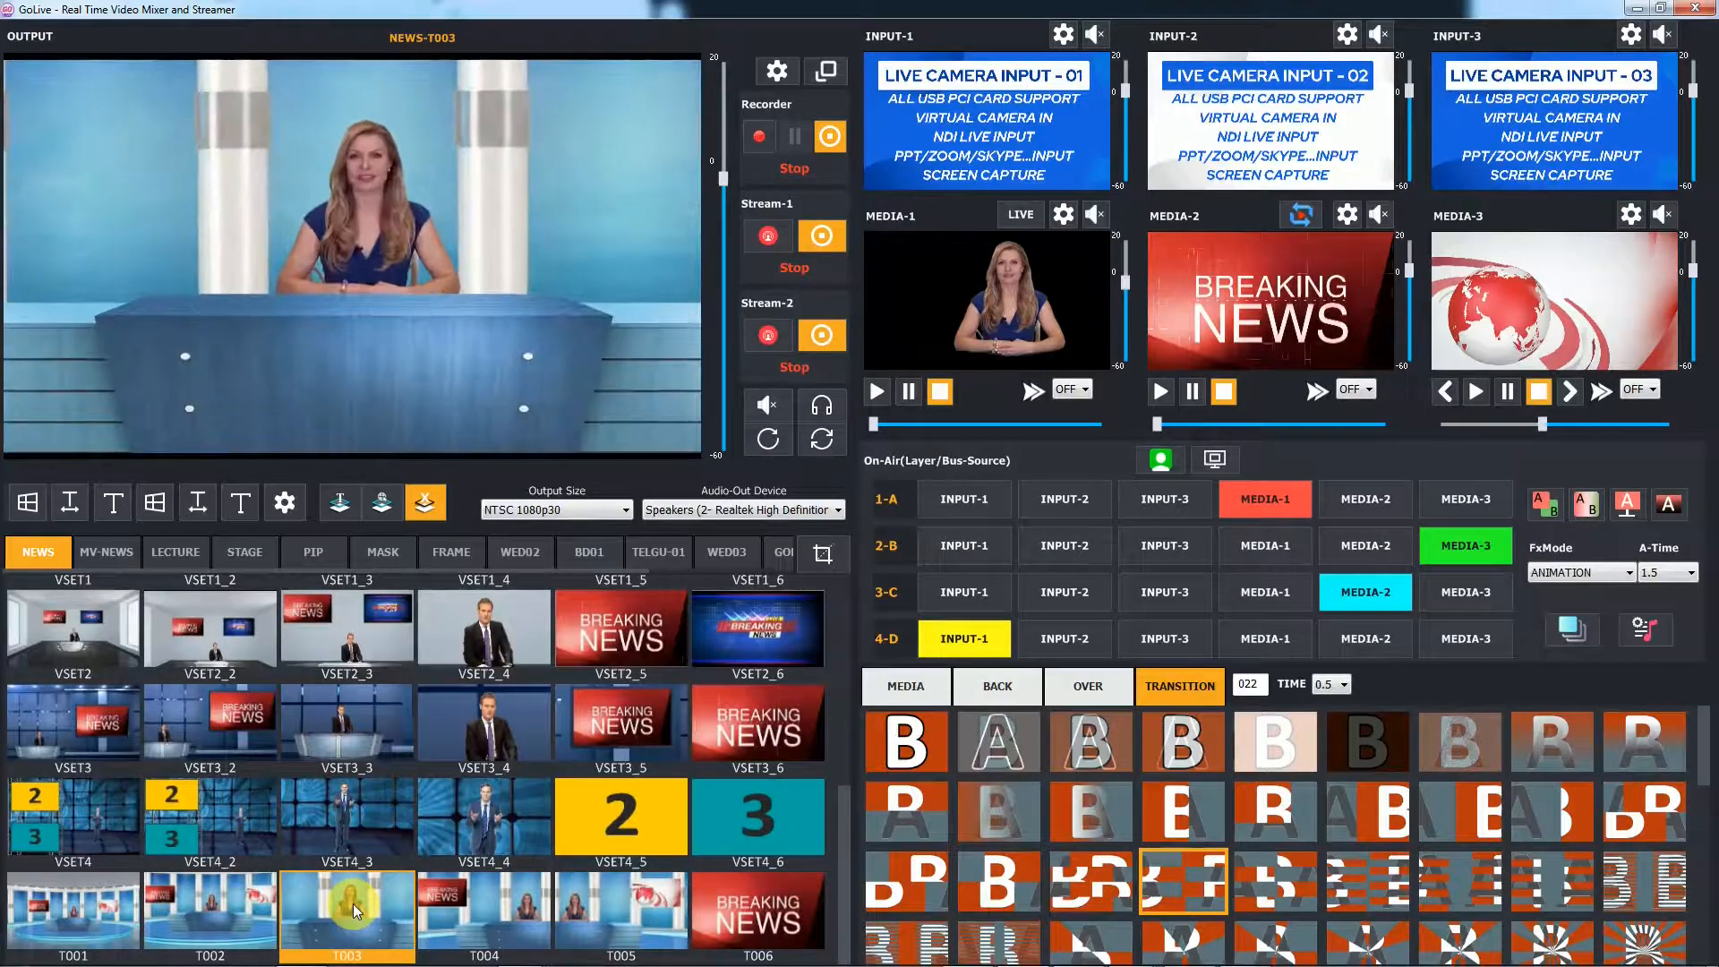
click(479, 901)
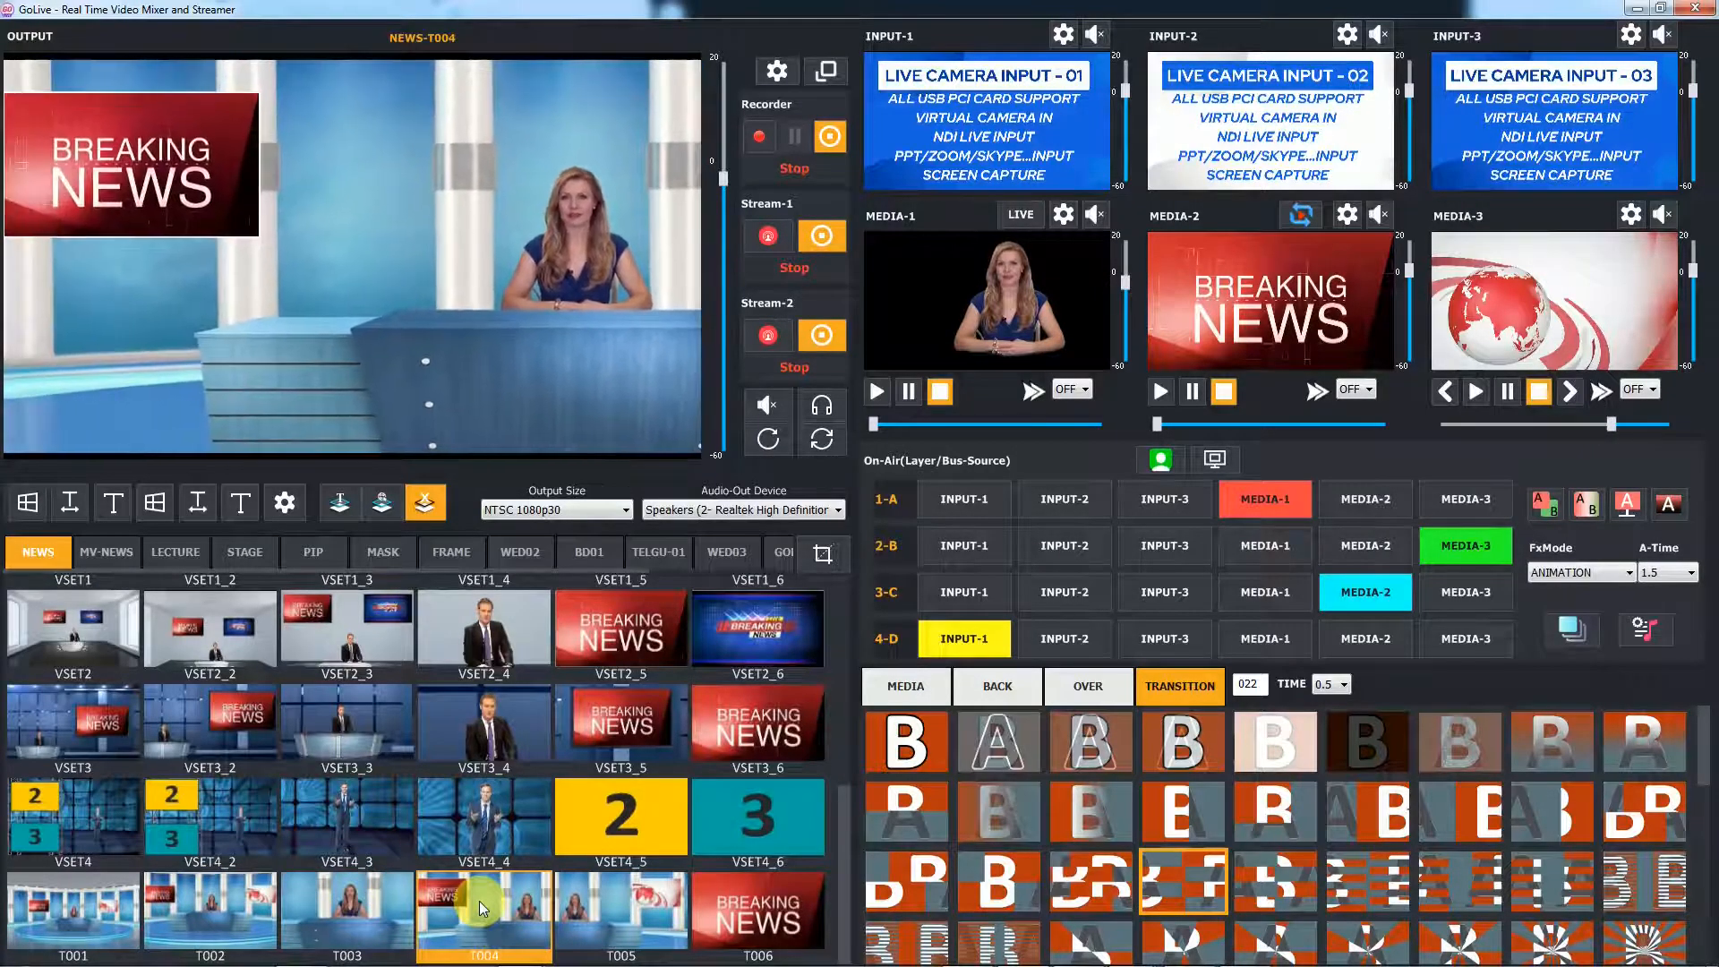
click(620, 911)
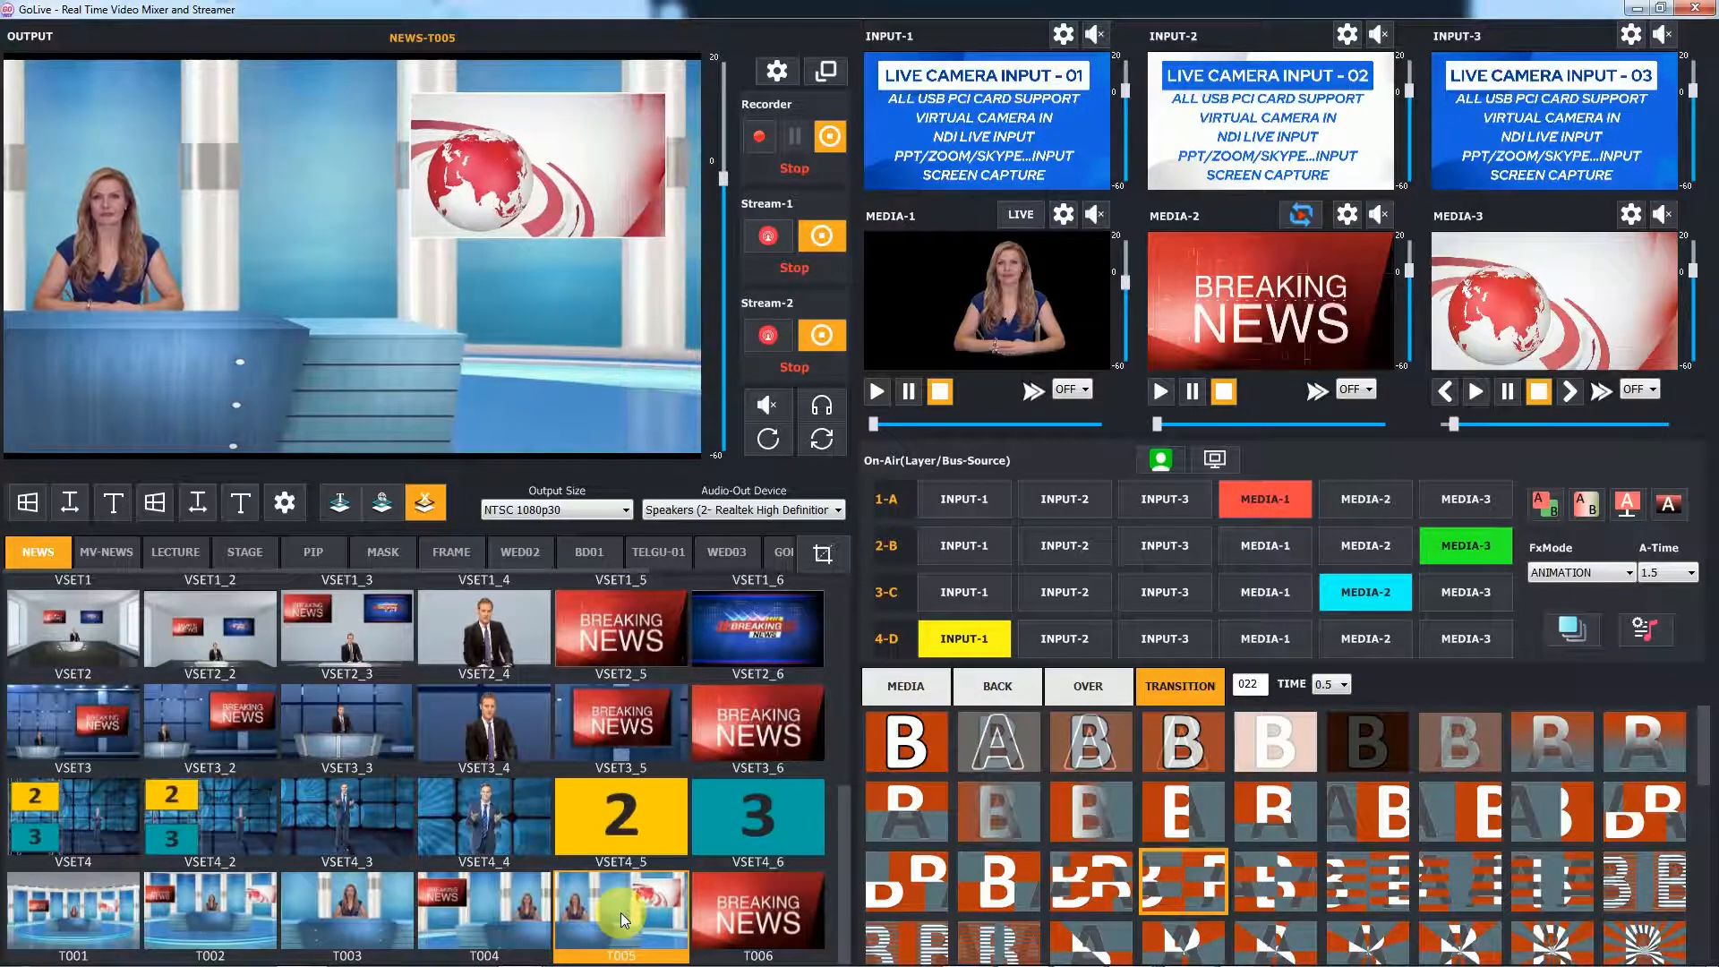